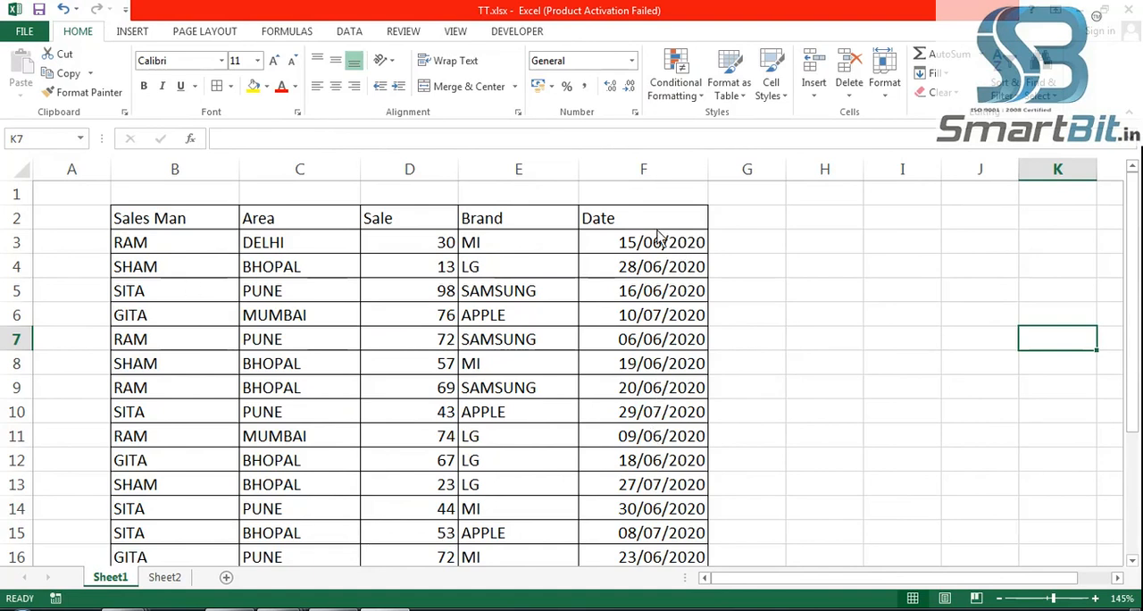
left_click(697, 98)
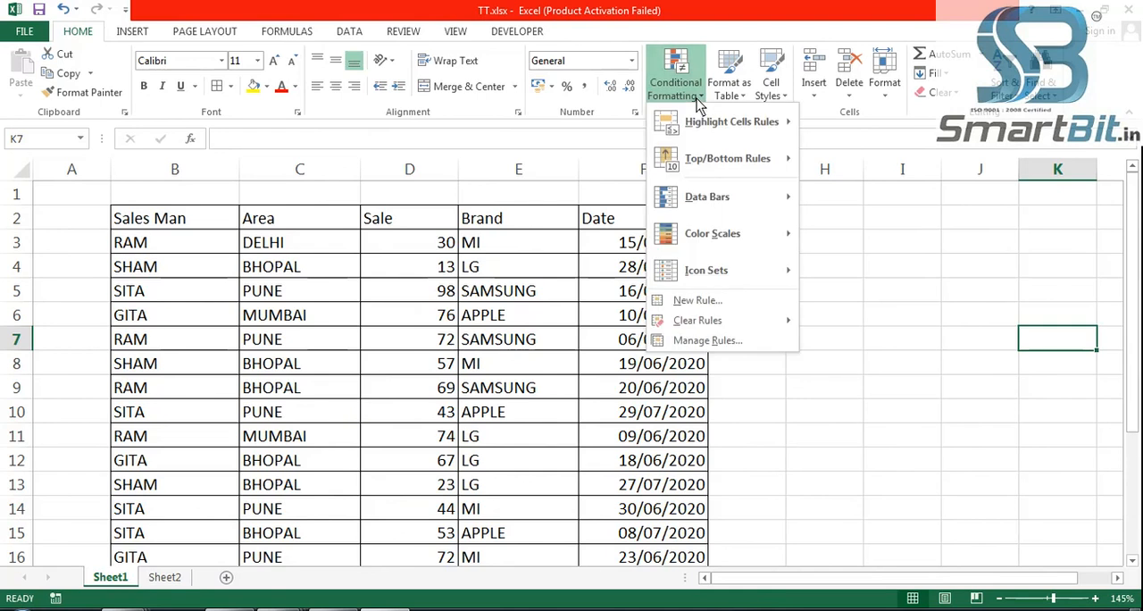
mouse_move(719, 127)
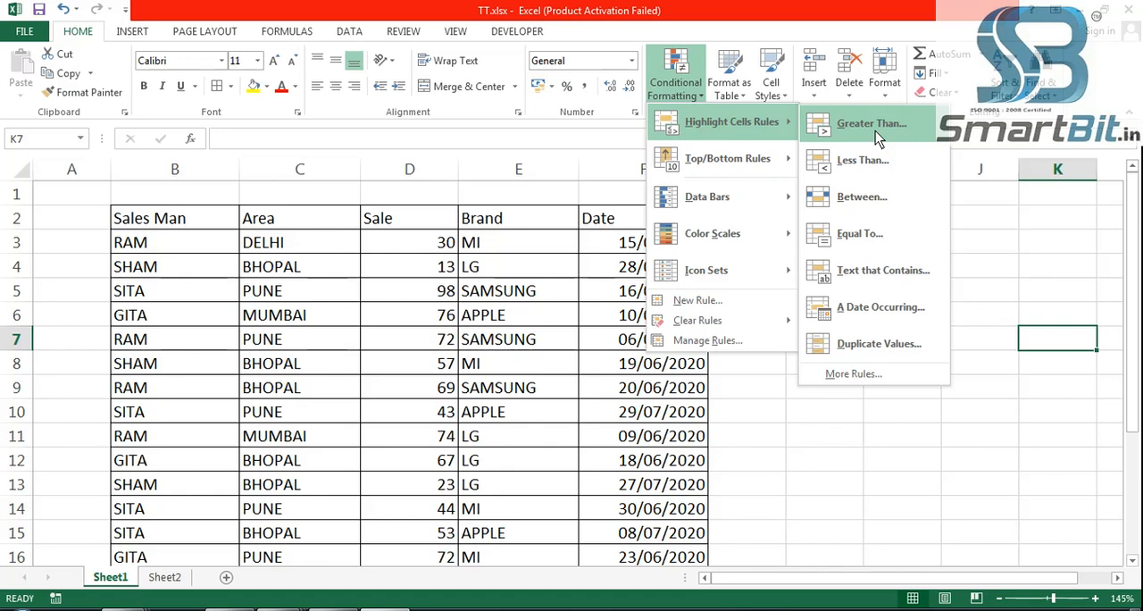
left_click(881, 466)
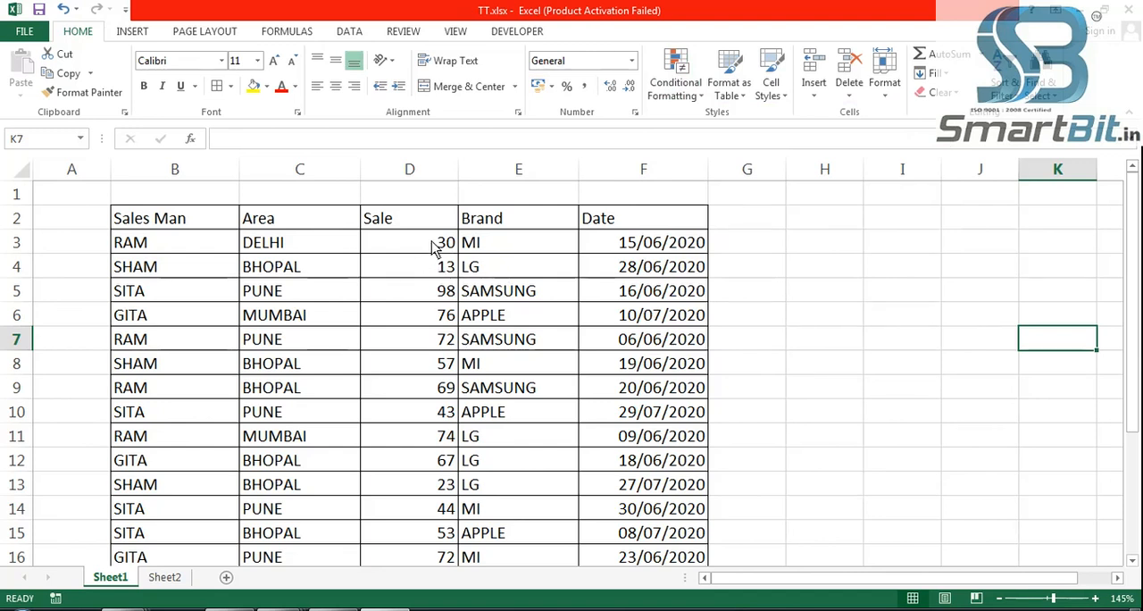
- Start a Greater Than conditional formatting rule on the Sale values in D3:D22 with a threshold of 70
left_click_drag(435, 246, 434, 511)
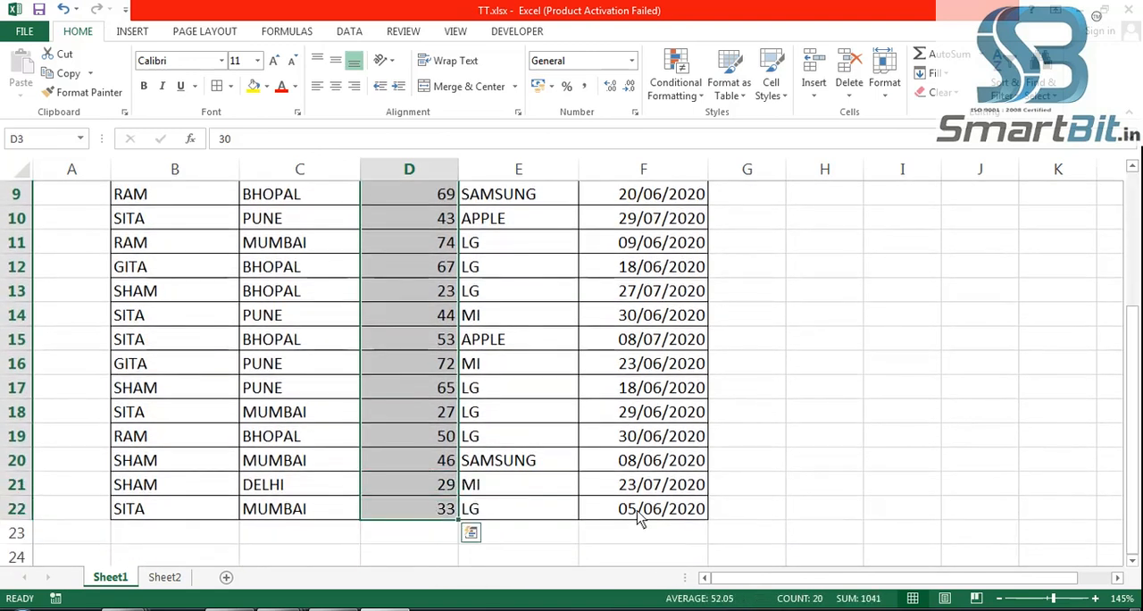
scroll(839, 456, "up", 3)
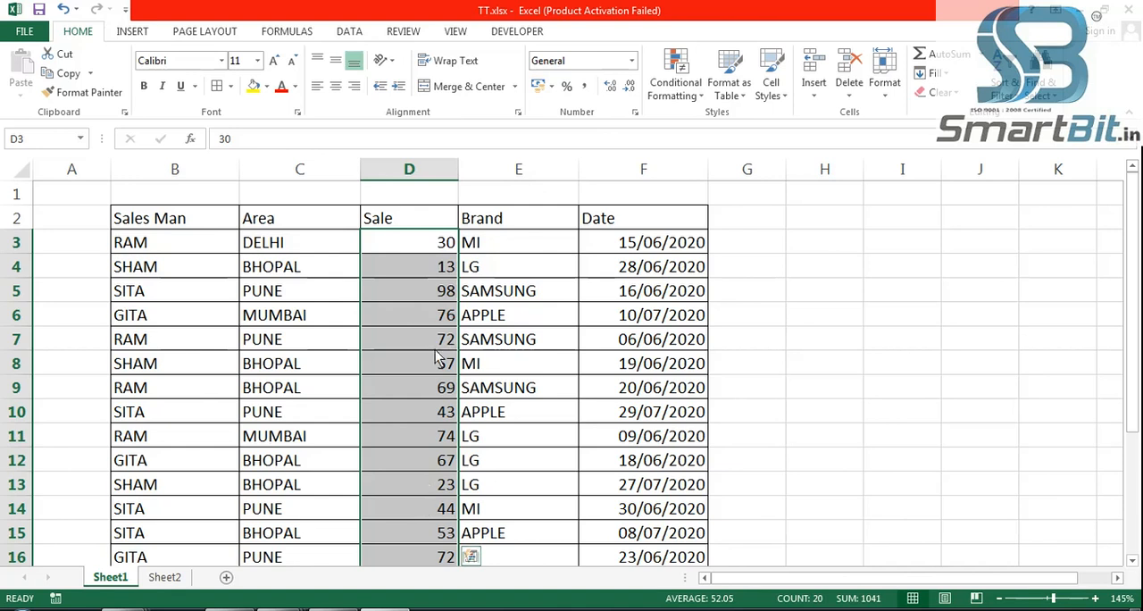
left_click(690, 105)
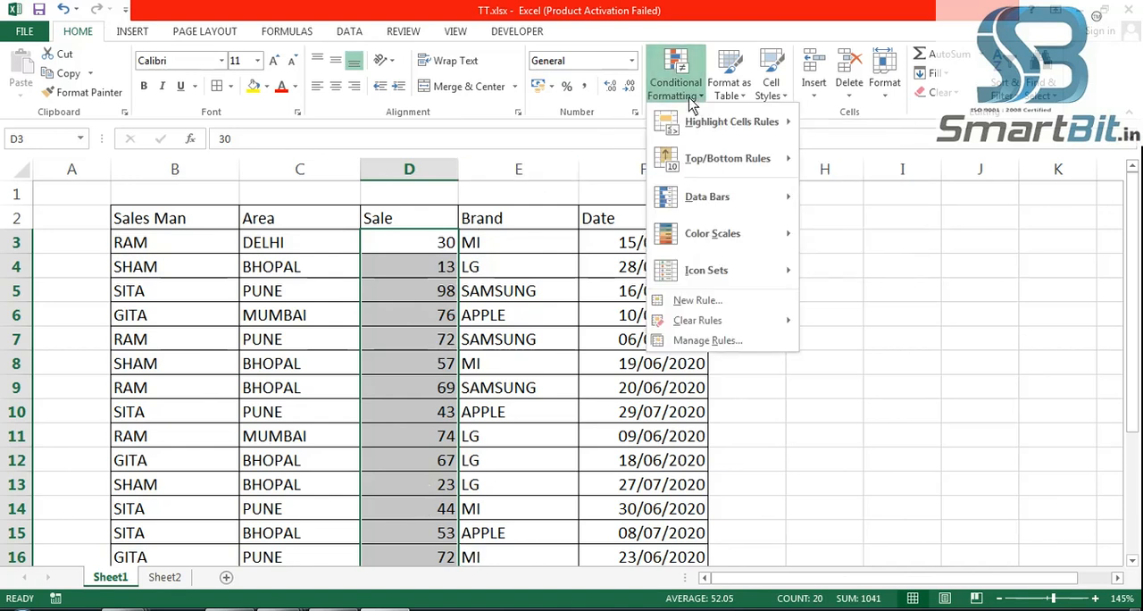
mouse_move(716, 126)
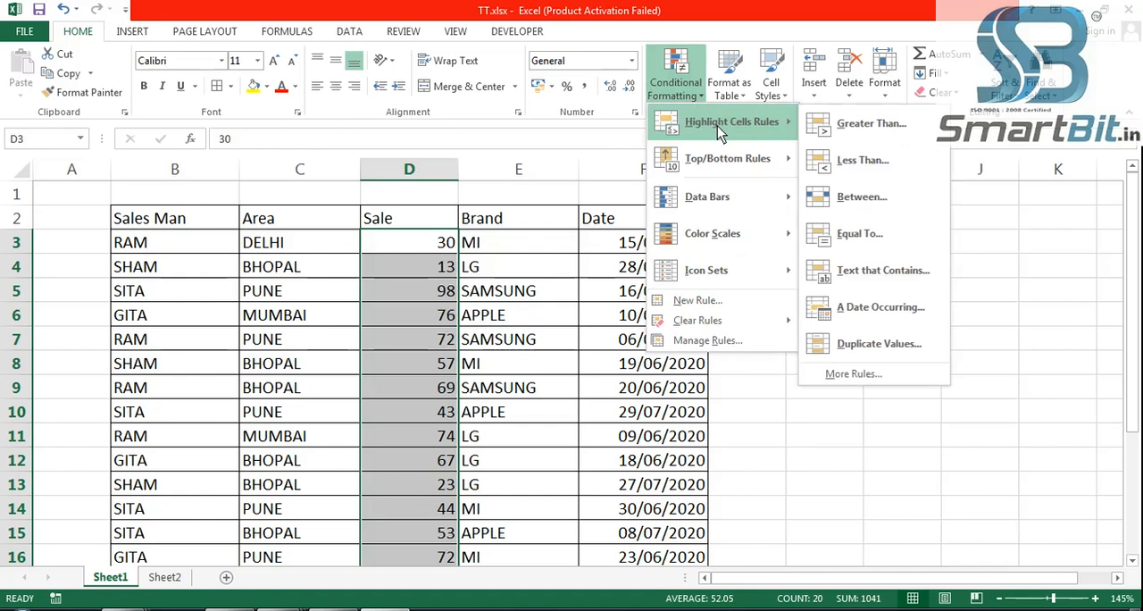
left_click(884, 132)
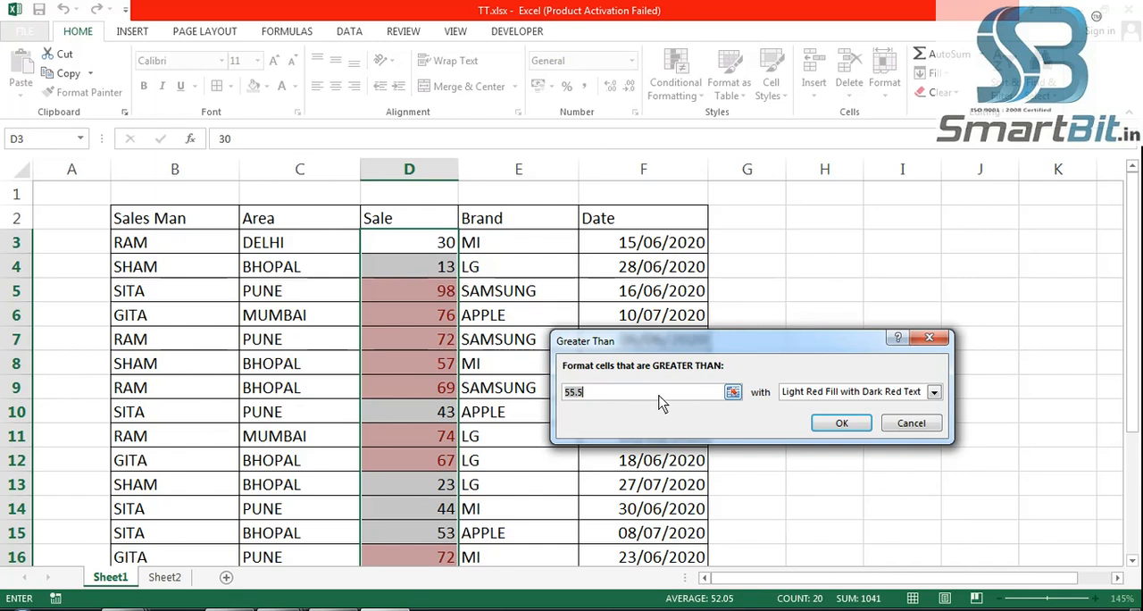
key("BackSpace")
key("BackSpace")
key("BackSpace")
key("BackSpace")
type("70")
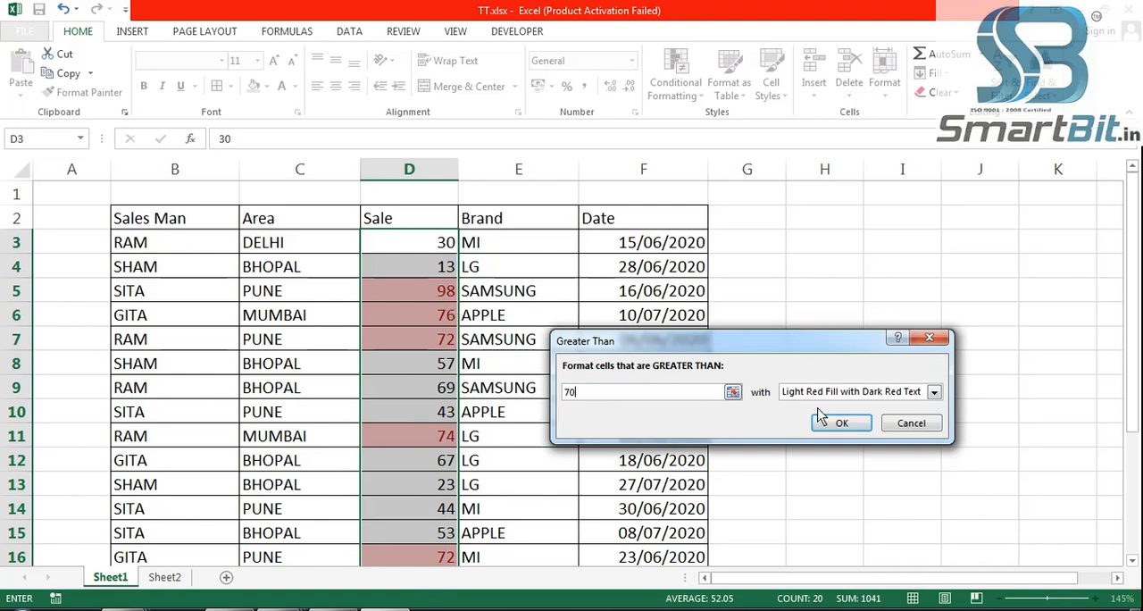
- Try the Yellow Fill with Dark Yellow Text, Green Fill with Dark Green Text and Light Red Fill presets for the rule
left_click(934, 393)
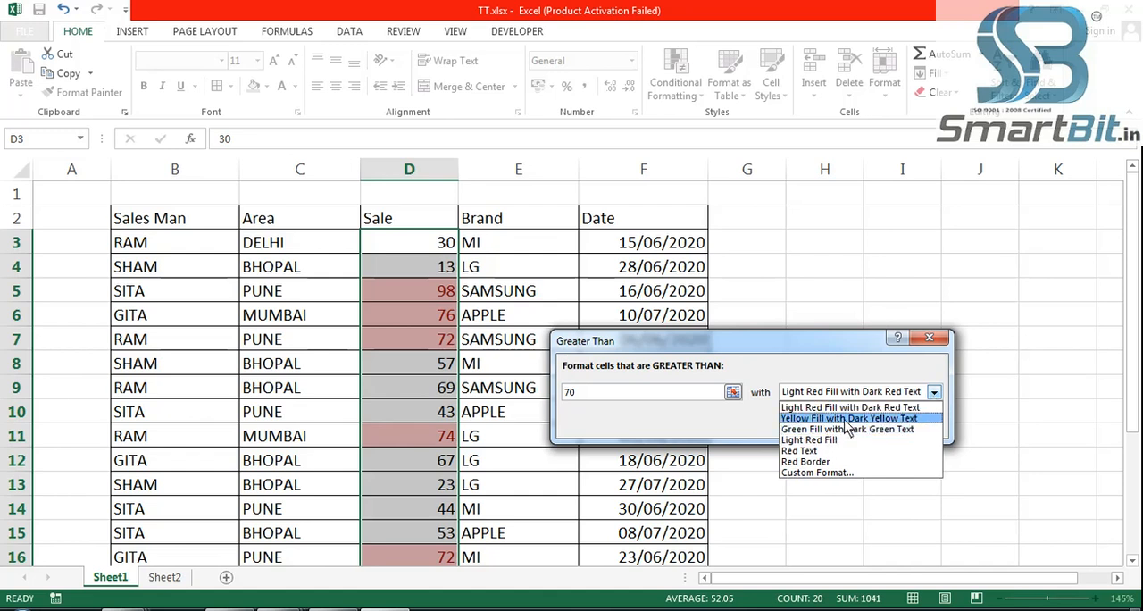
left_click(857, 418)
left_click(933, 391)
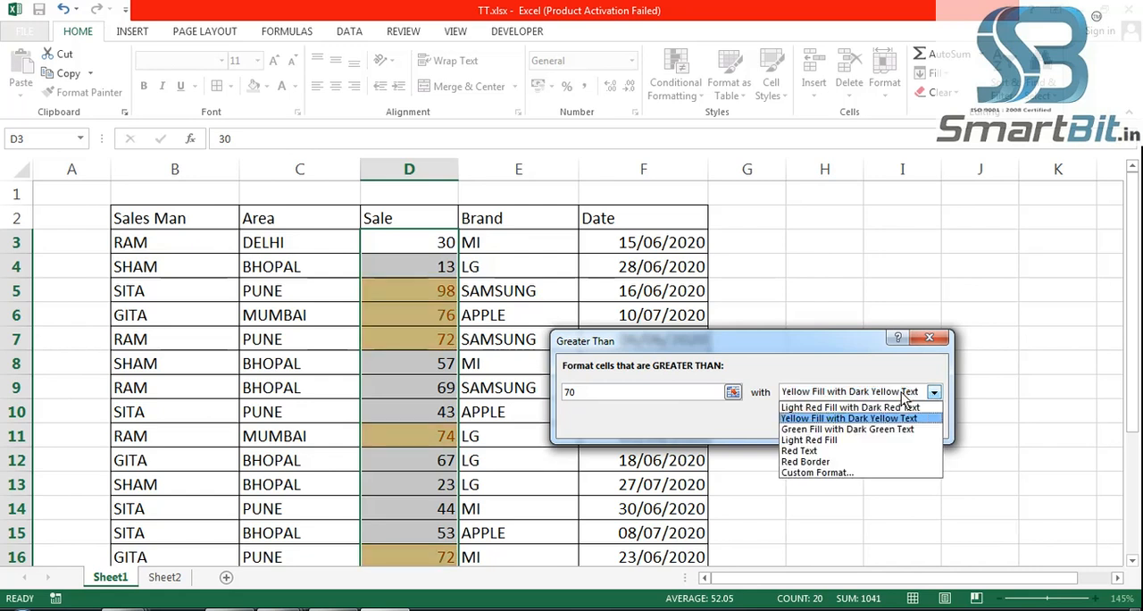
left_click(866, 430)
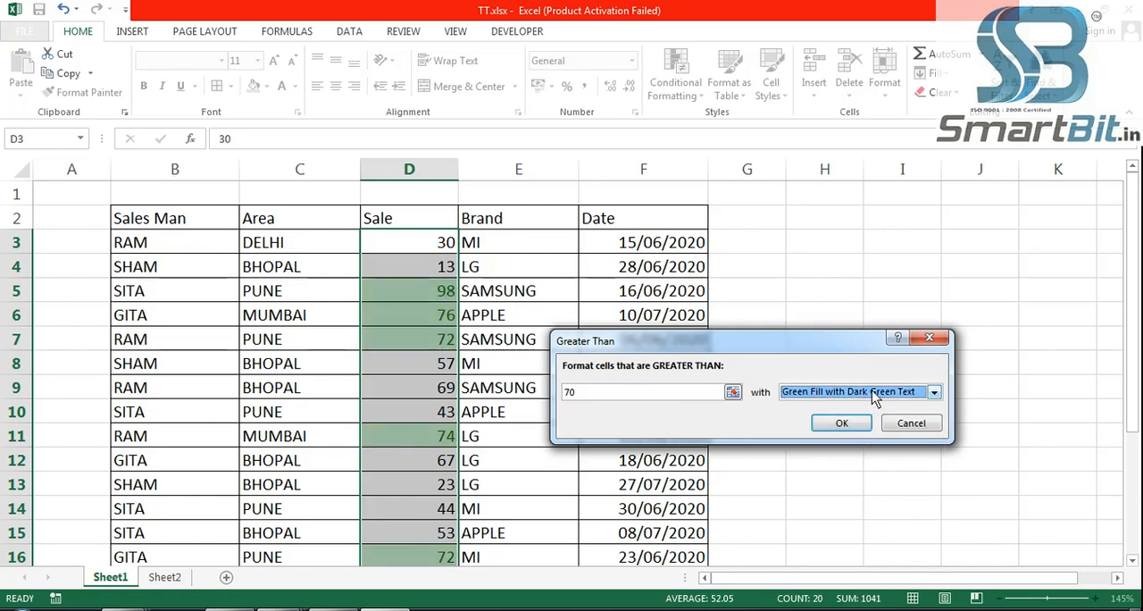
left_click(874, 399)
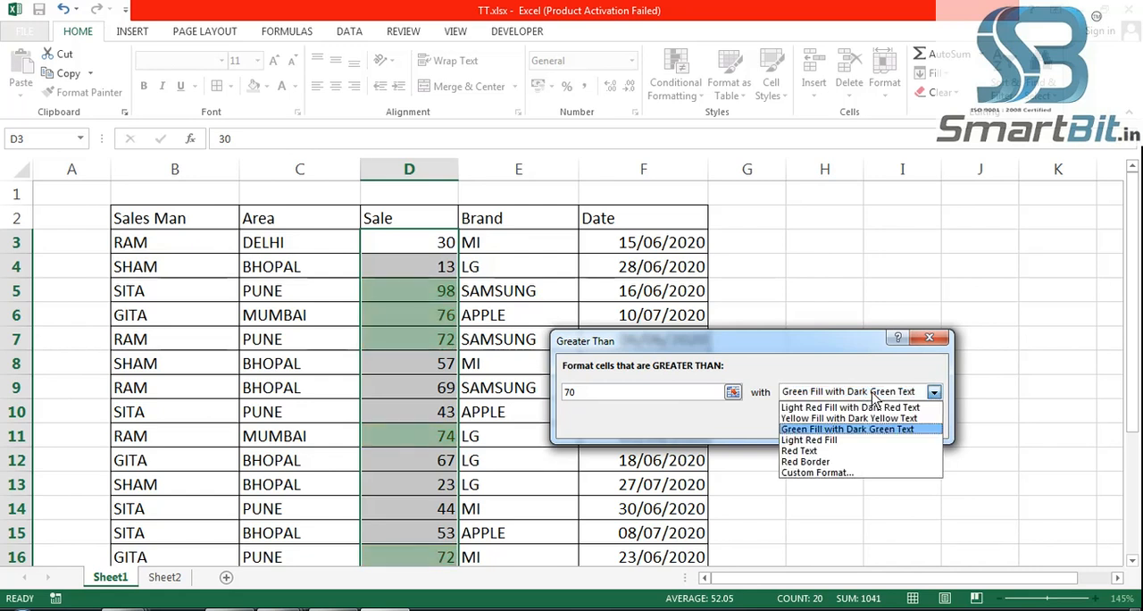
left_click(830, 440)
- Give the rule a custom format with bold, double-underlined red text
left_click(933, 391)
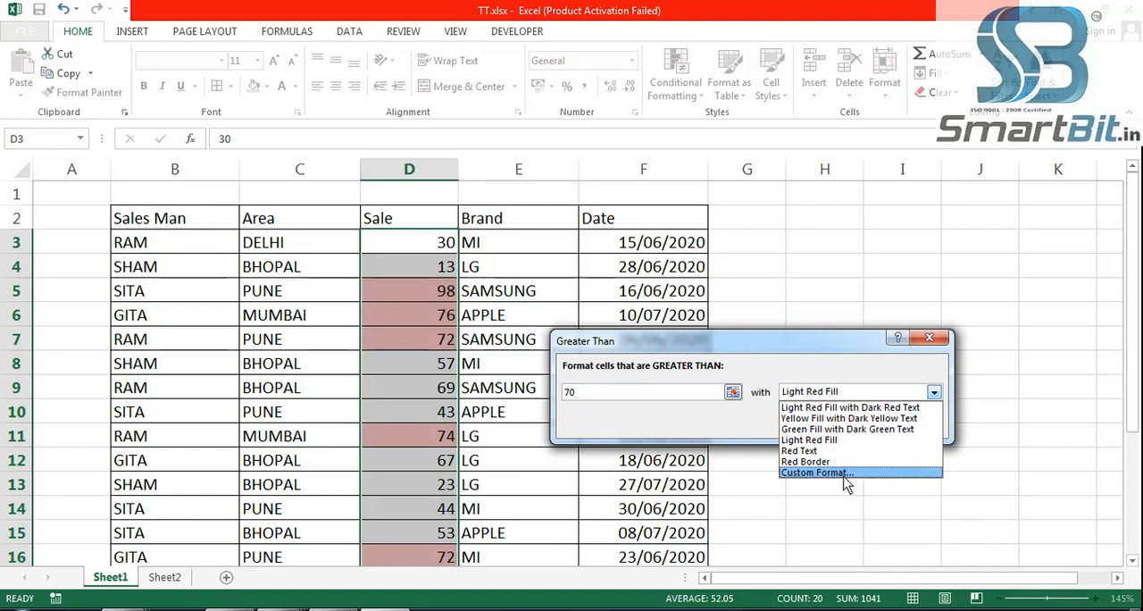
left_click(838, 473)
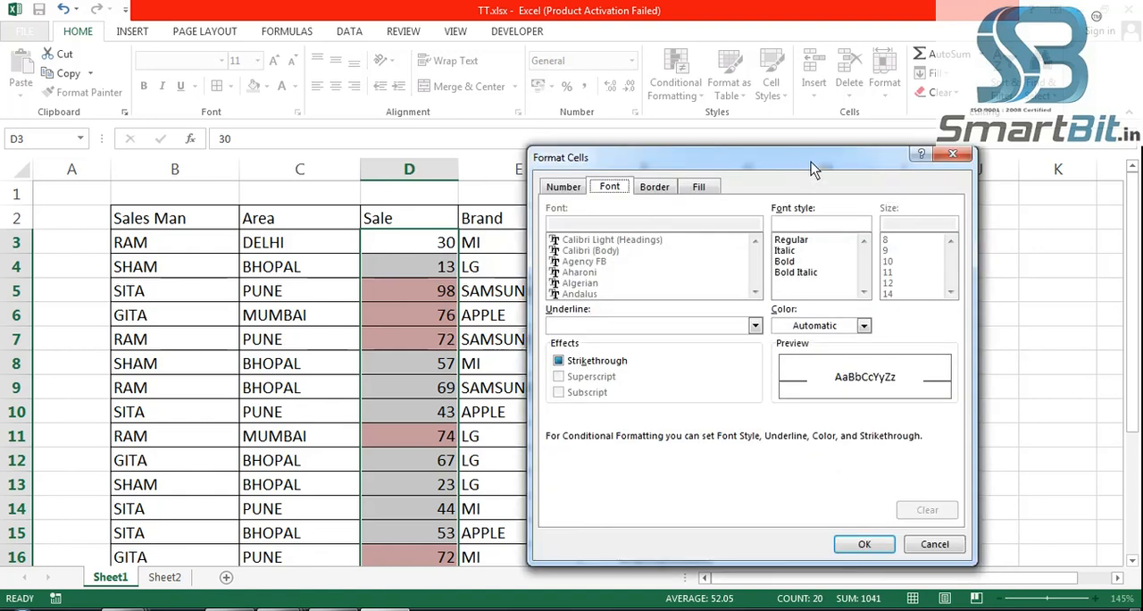
left_click_drag(810, 162, 434, 118)
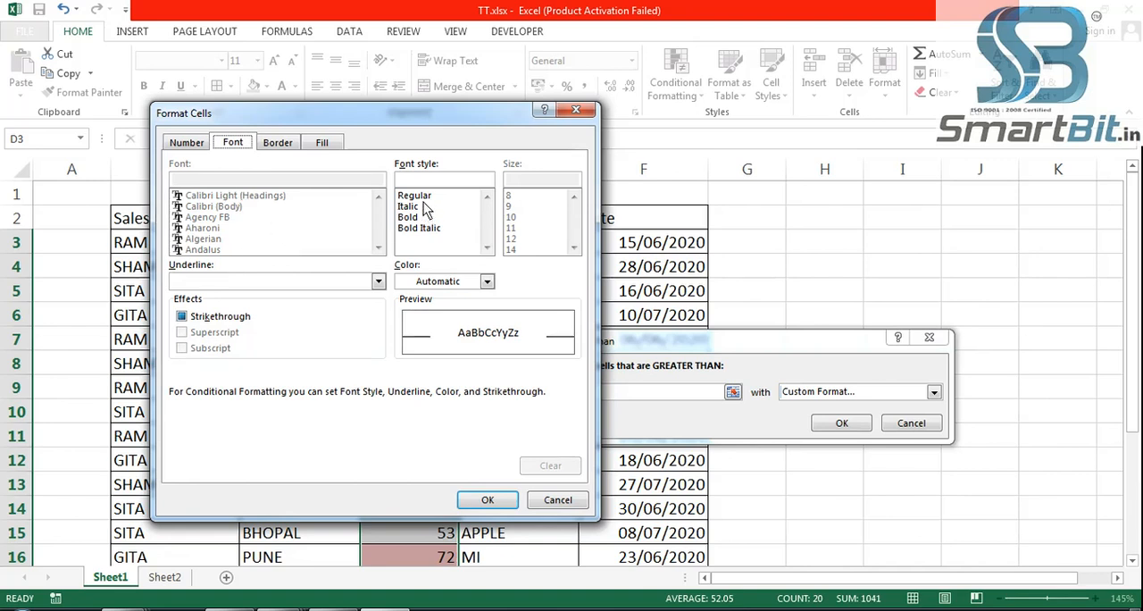
left_click(412, 217)
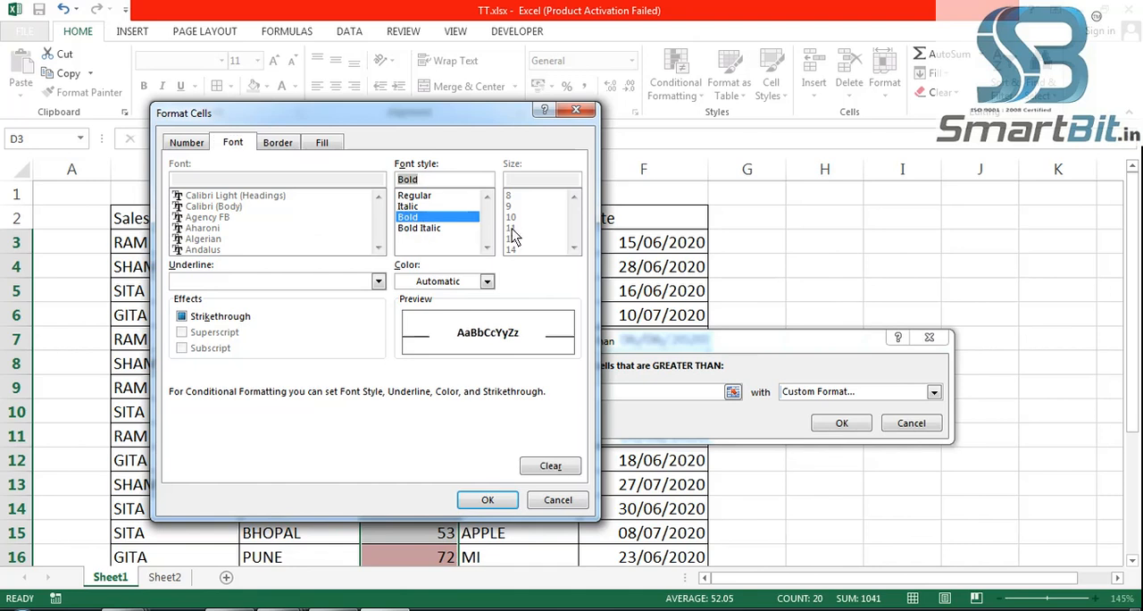
left_click(378, 281)
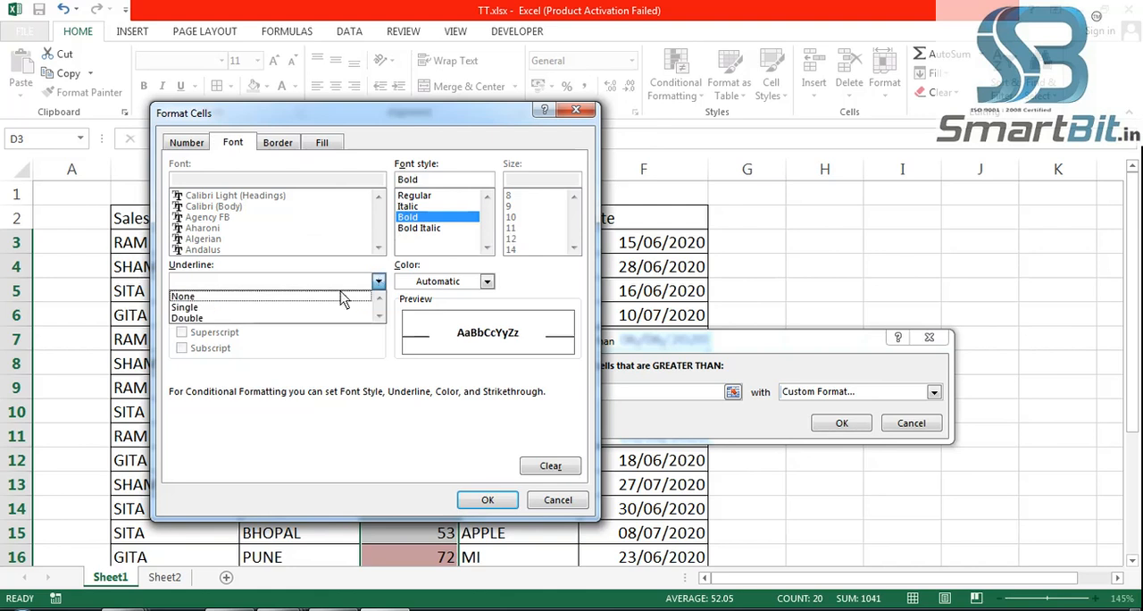
left_click(339, 318)
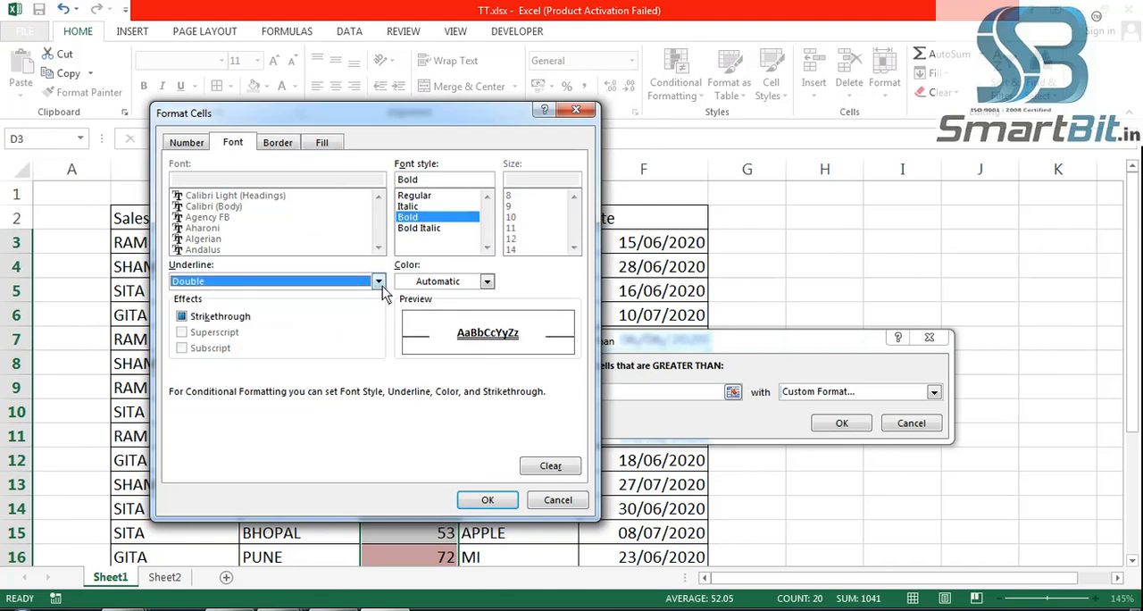
left_click(487, 282)
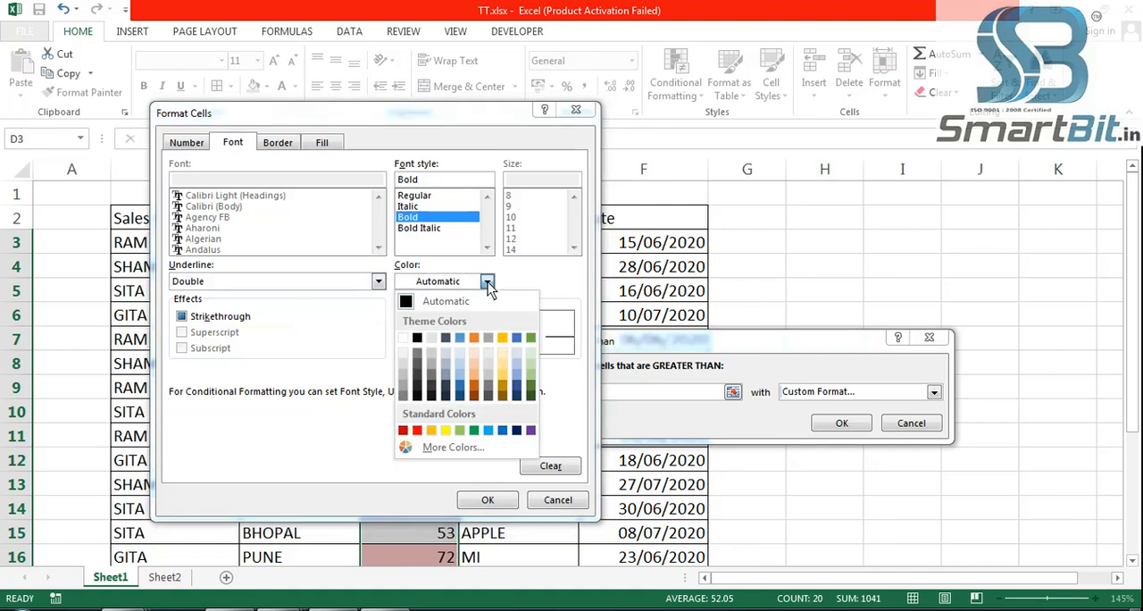
left_click(417, 431)
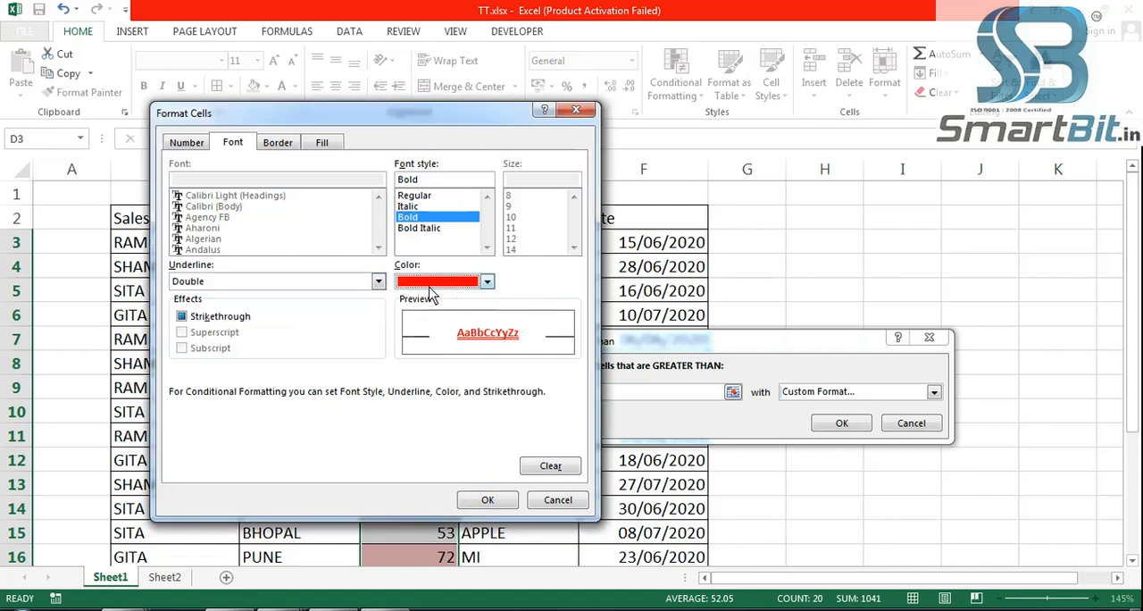
- Add an outline border and yellow background fill to the custom format, and apply the Greater Than rule
left_click(284, 145)
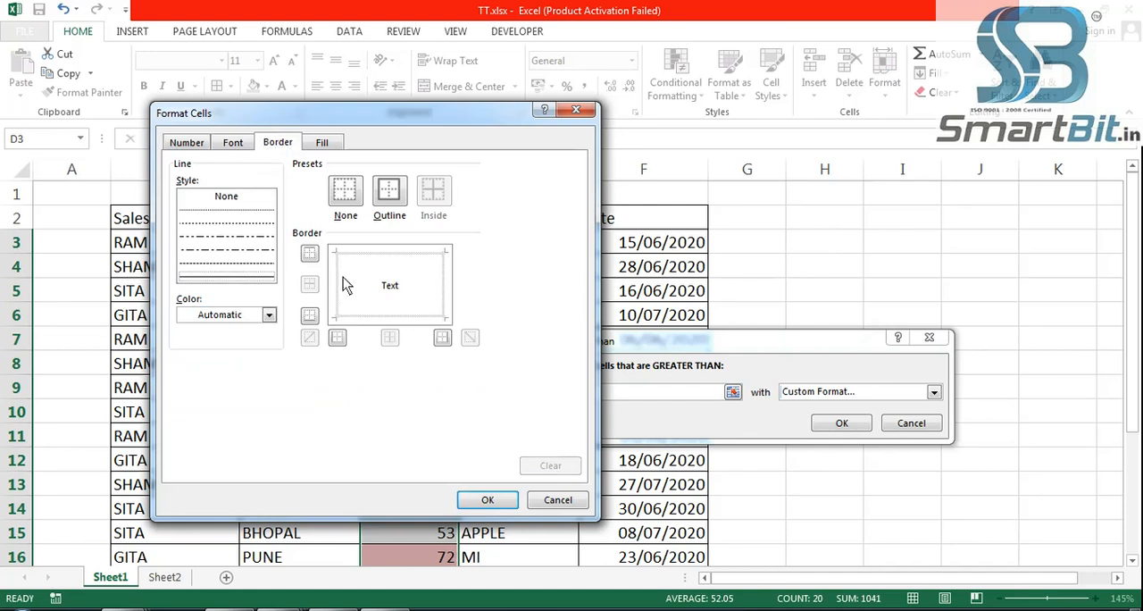
left_click(390, 192)
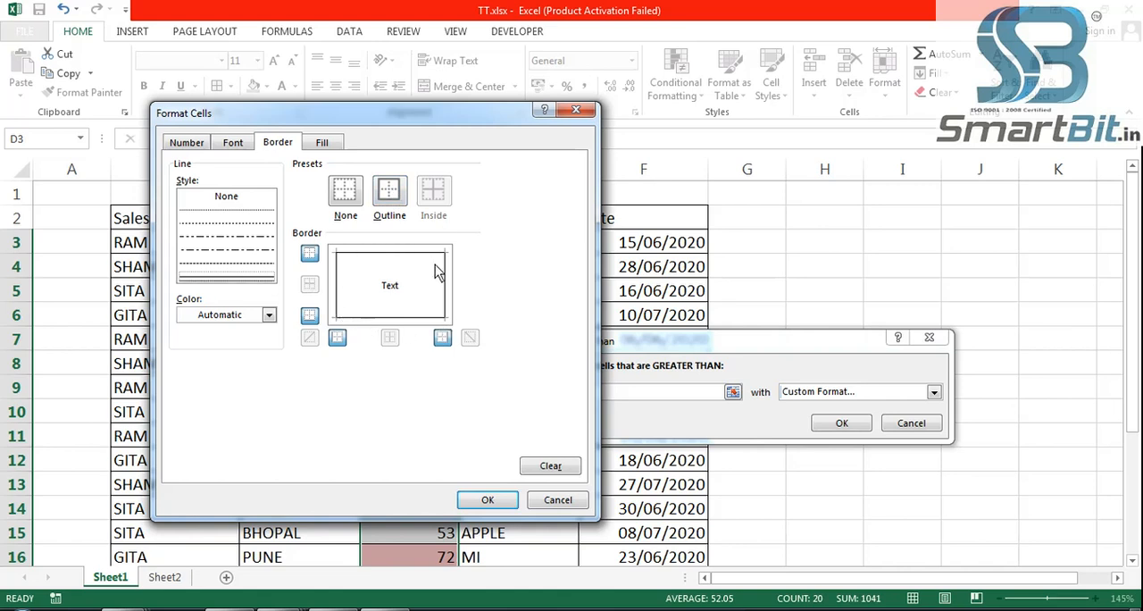
left_click(326, 147)
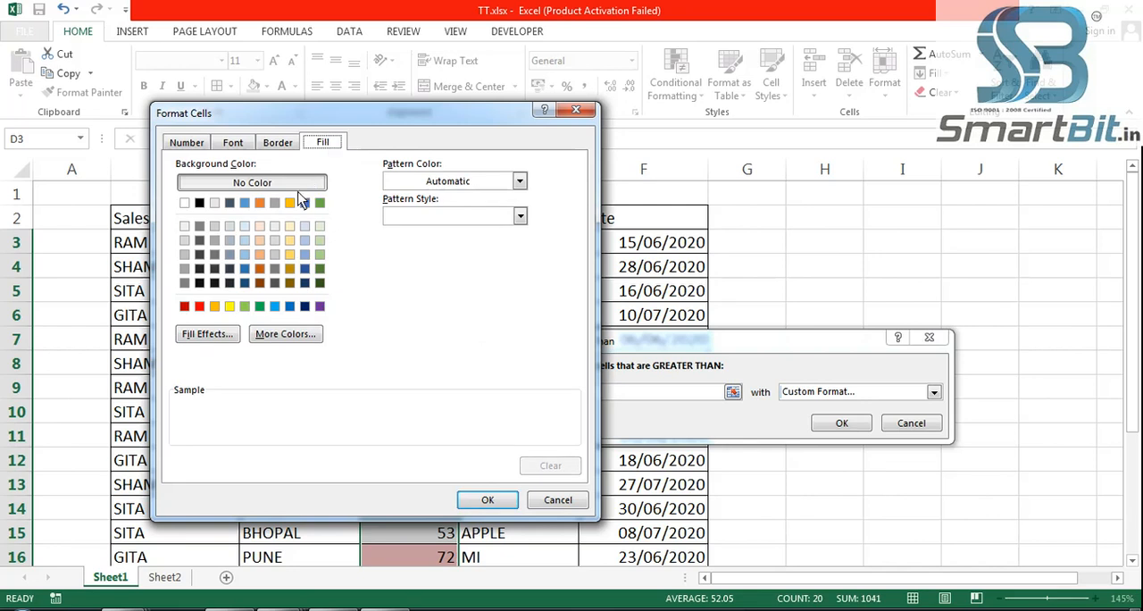
left_click(229, 306)
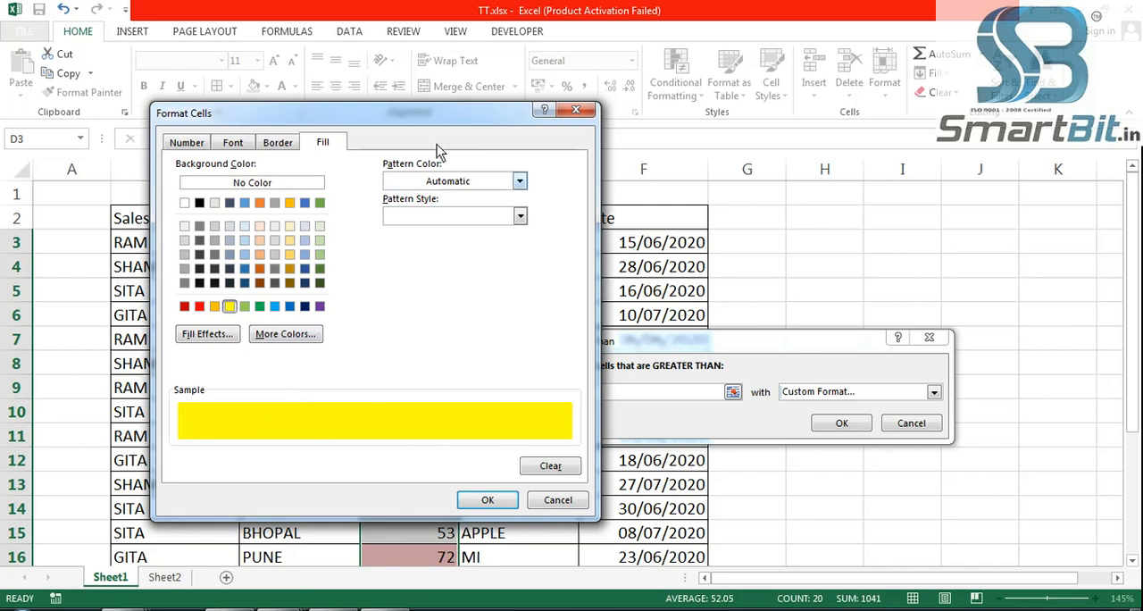
left_click_drag(432, 113, 878, 128)
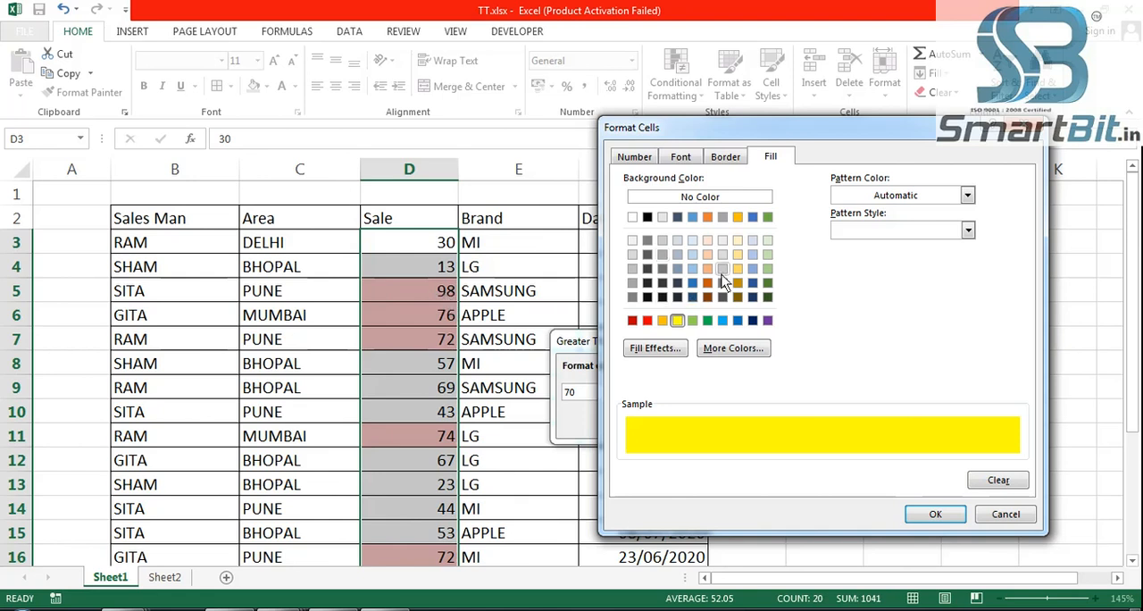
left_click(937, 515)
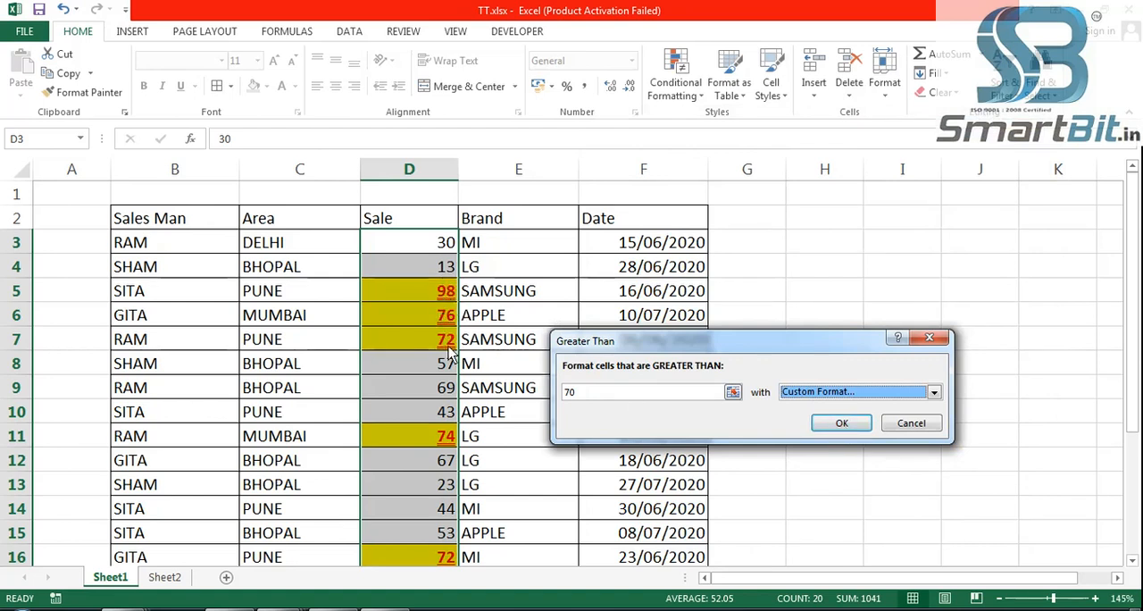
left_click(842, 424)
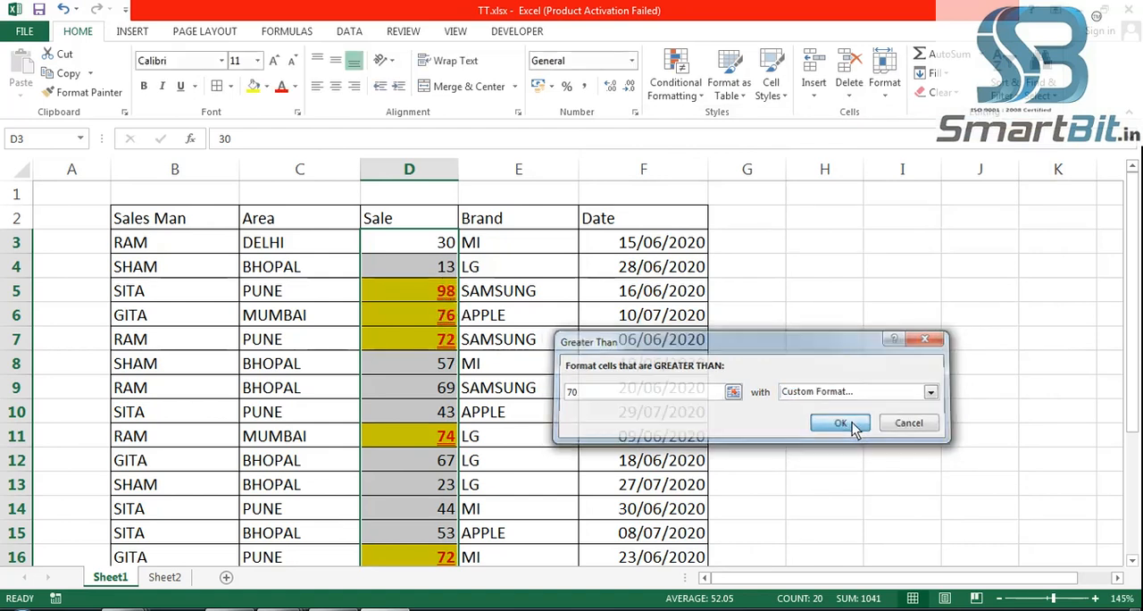
left_click(808, 342)
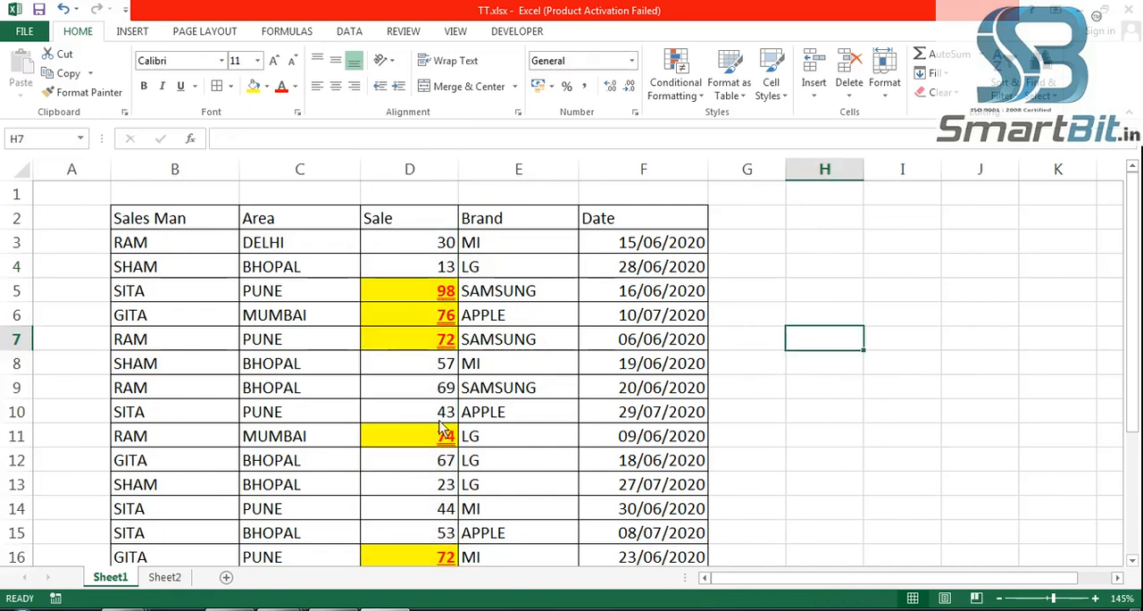
- Review the Sale column down to row 22 to check which values the Greater Than 70 rule highlights
scroll(436, 438, "down", 4)
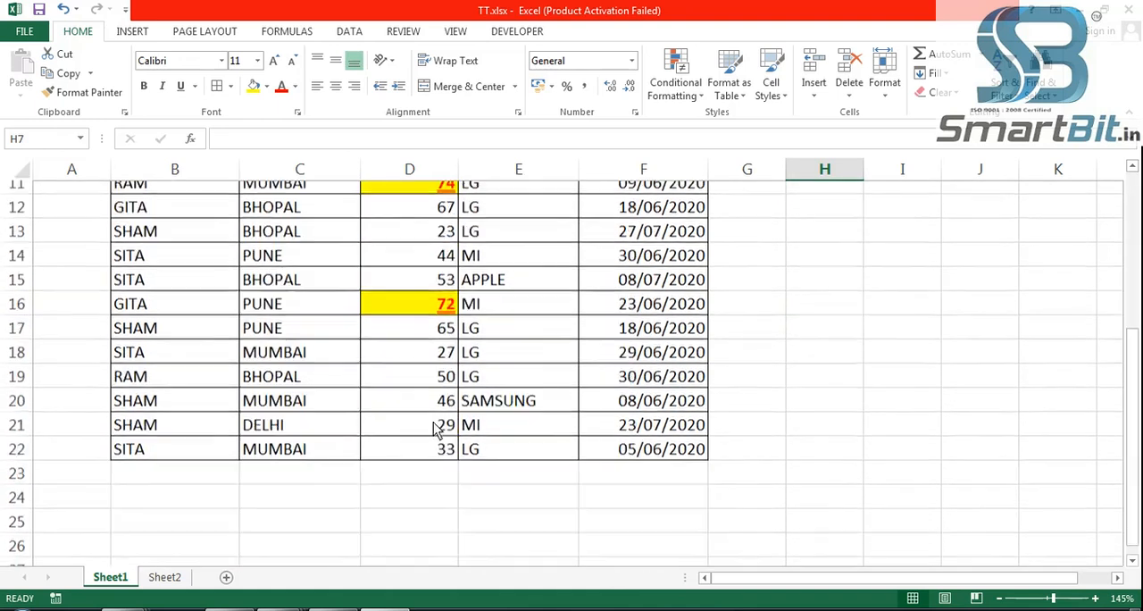
scroll(435, 429, "up", 1)
scroll(435, 429, "up", 1)
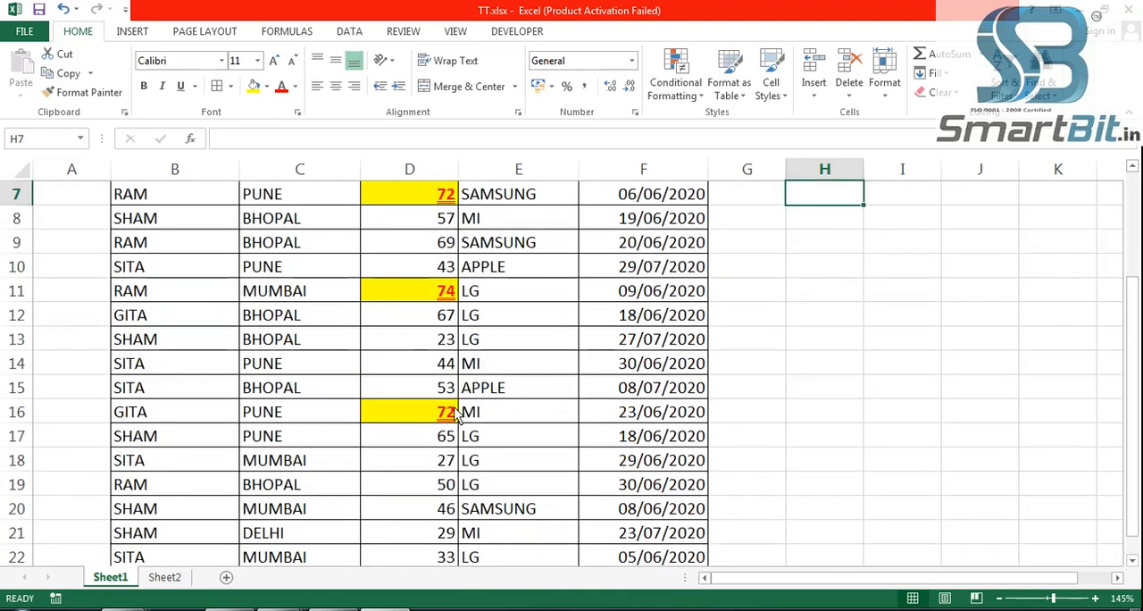
scroll(457, 432, "up", 1)
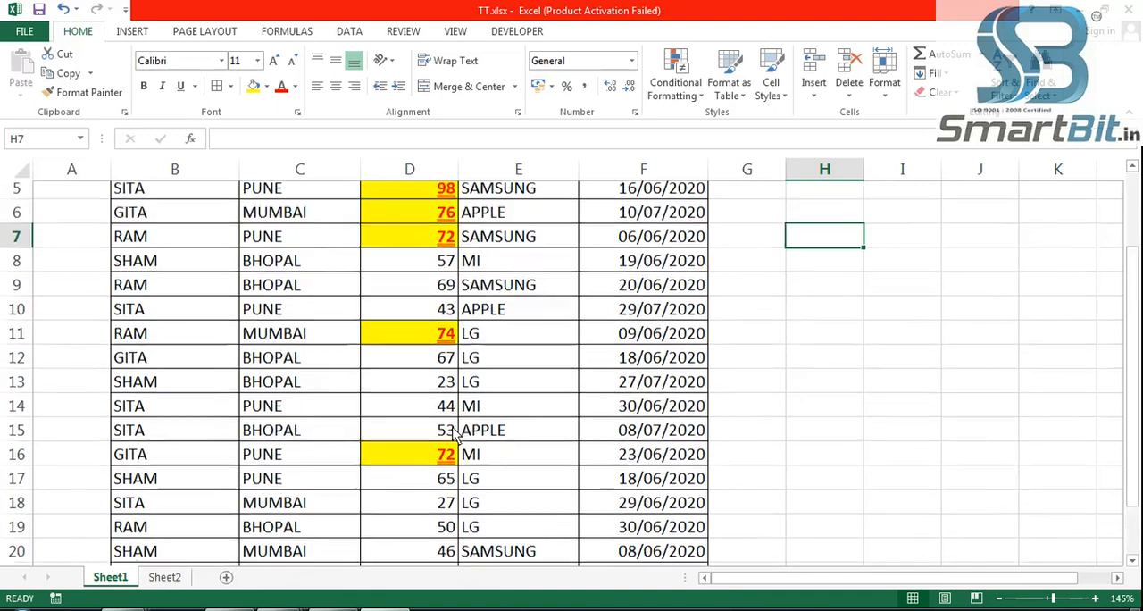
scroll(422, 383, "up", 1)
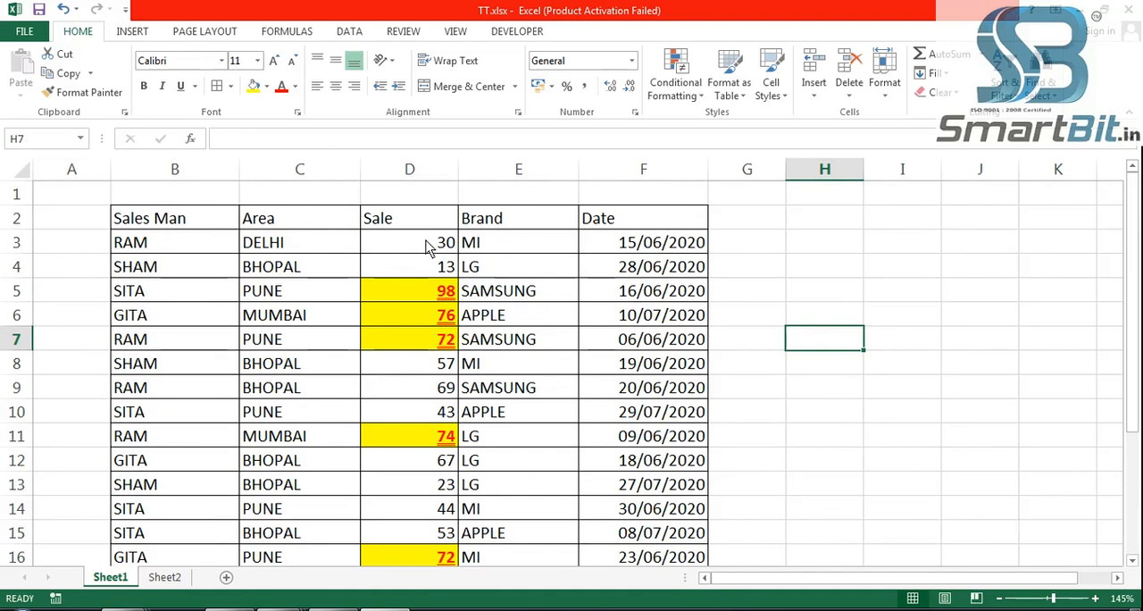
left_click(428, 248)
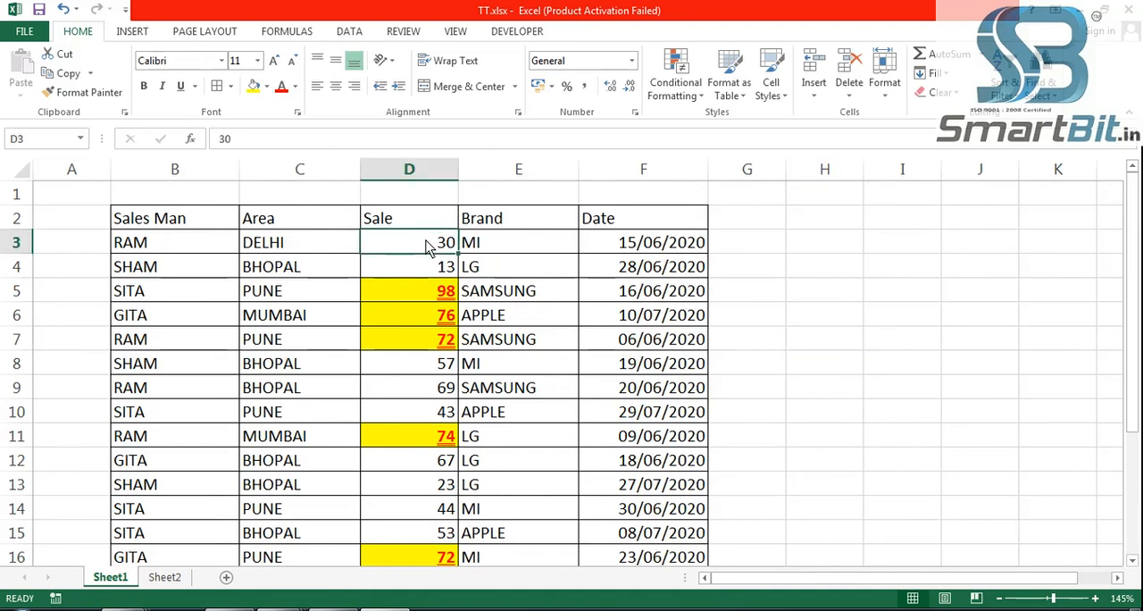
left_click_drag(428, 248, 425, 510)
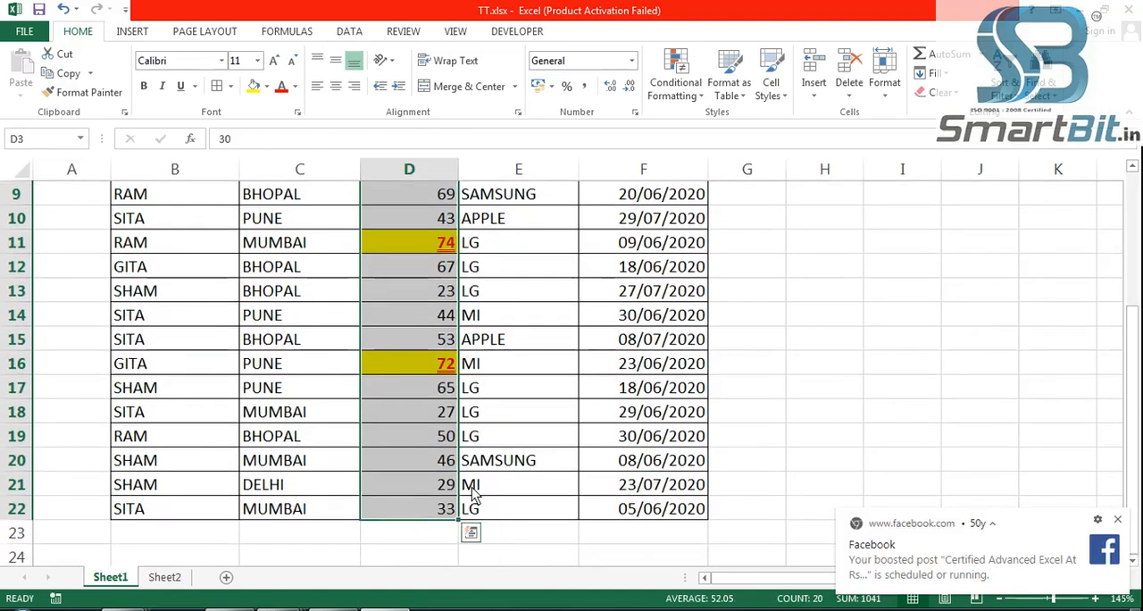
left_click(692, 99)
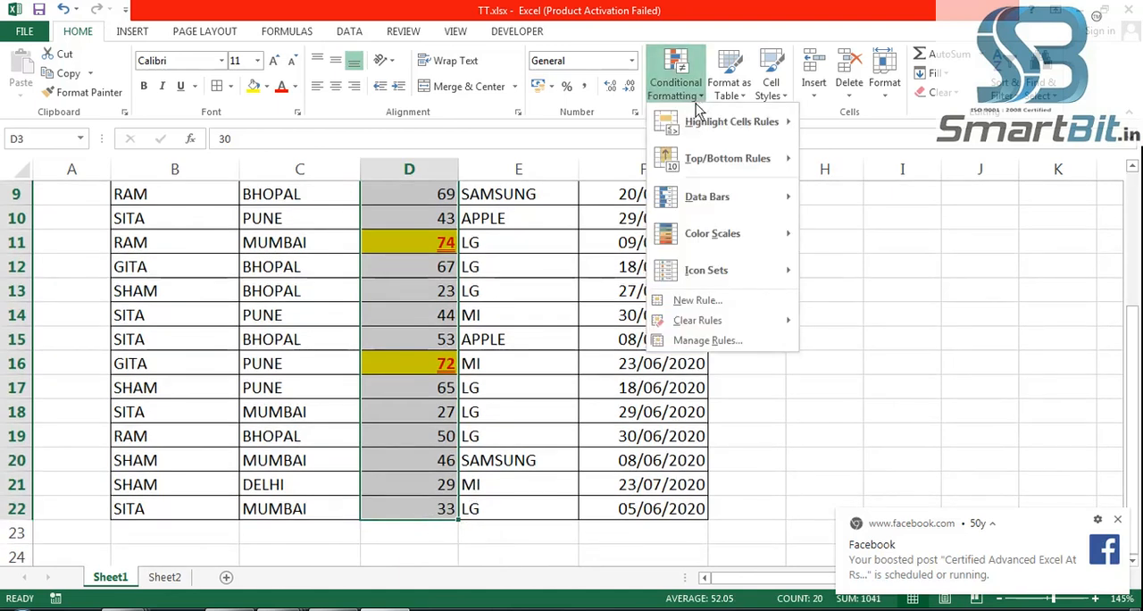
mouse_move(712, 127)
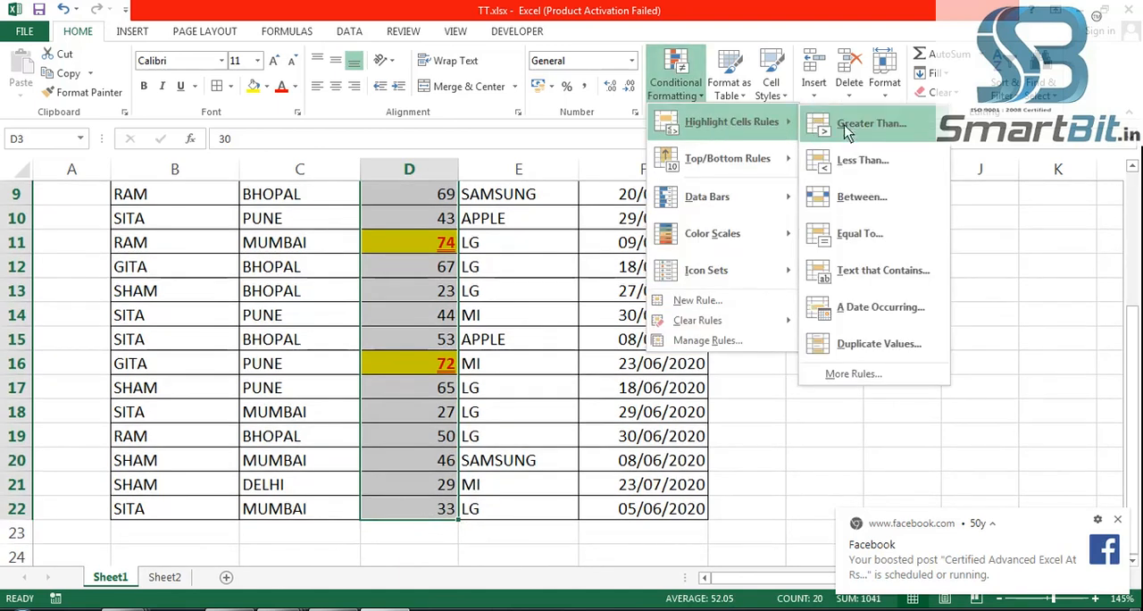
left_click(896, 133)
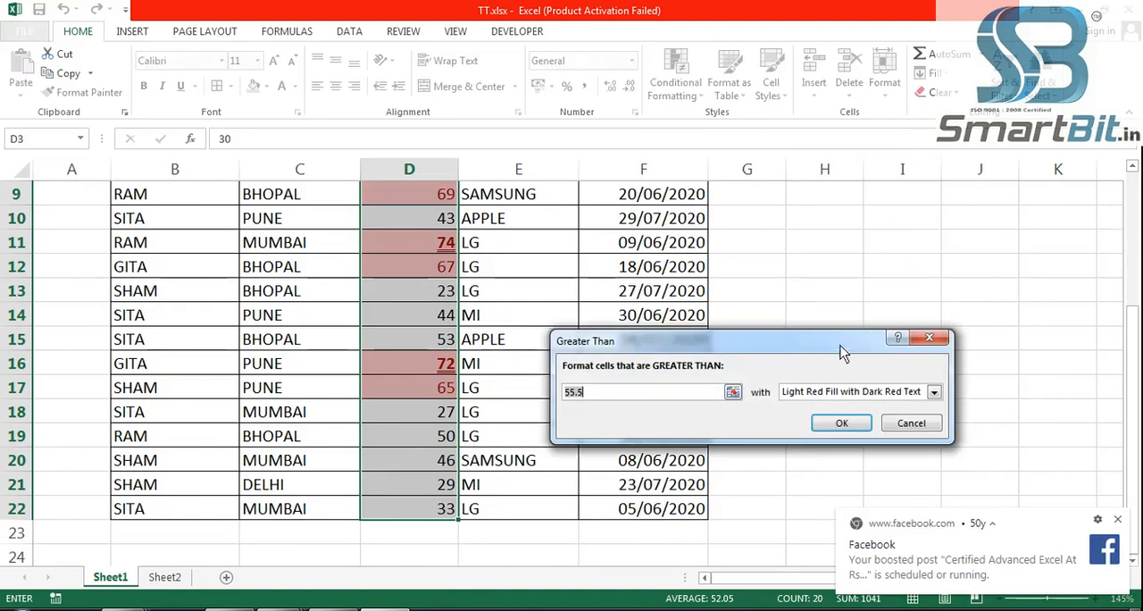
left_click_drag(838, 344, 911, 260)
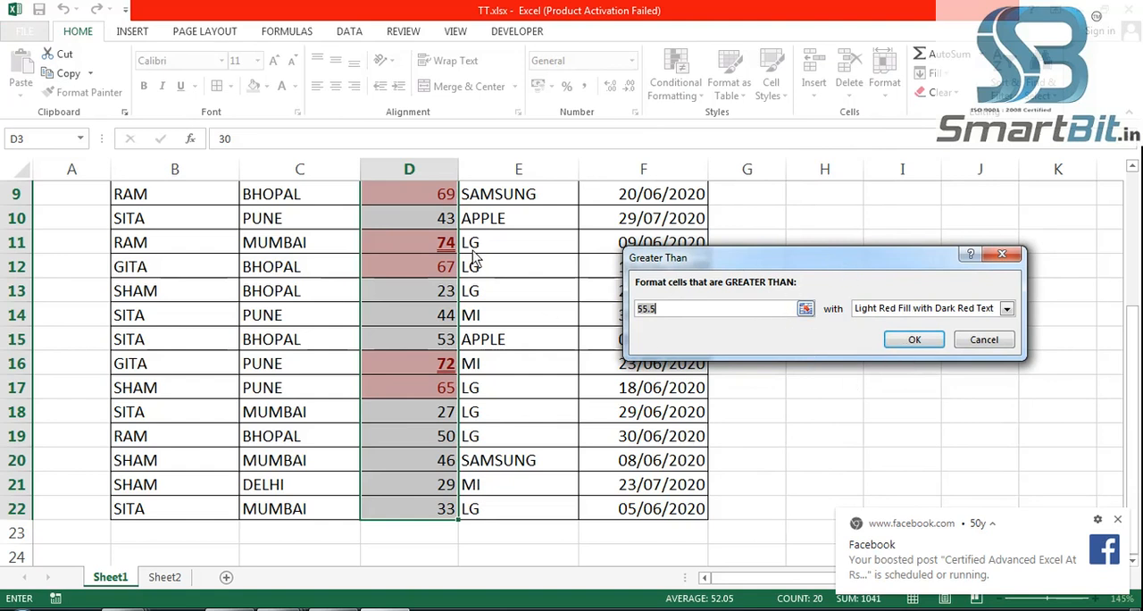
left_click(999, 342)
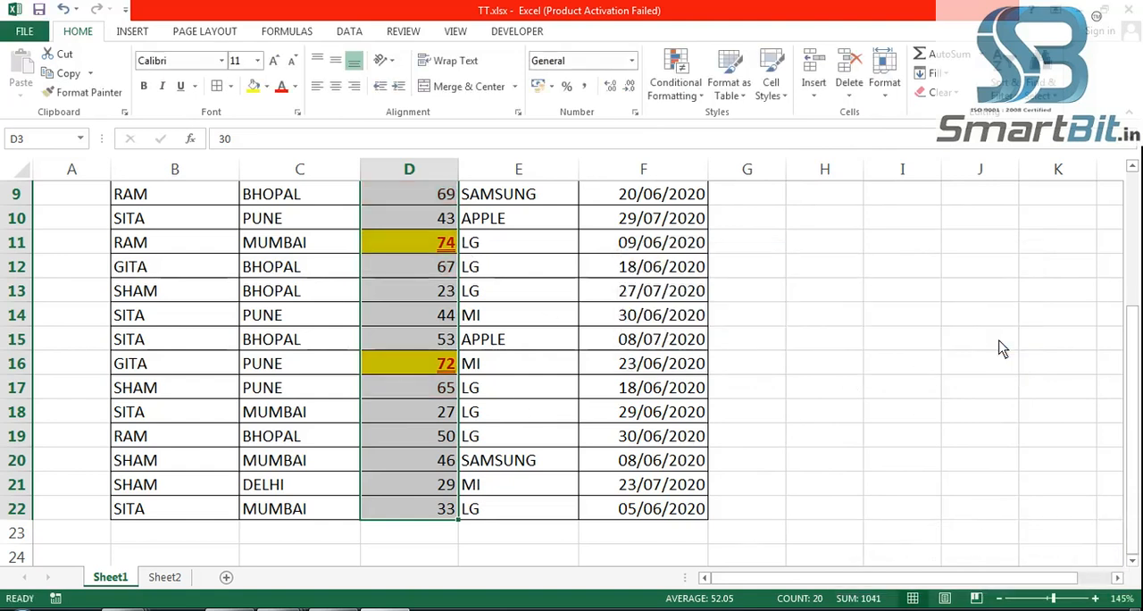
- Undo the custom-format Greater Than rule on the Sale values
left_click(838, 338)
scroll(832, 335, "up", 3)
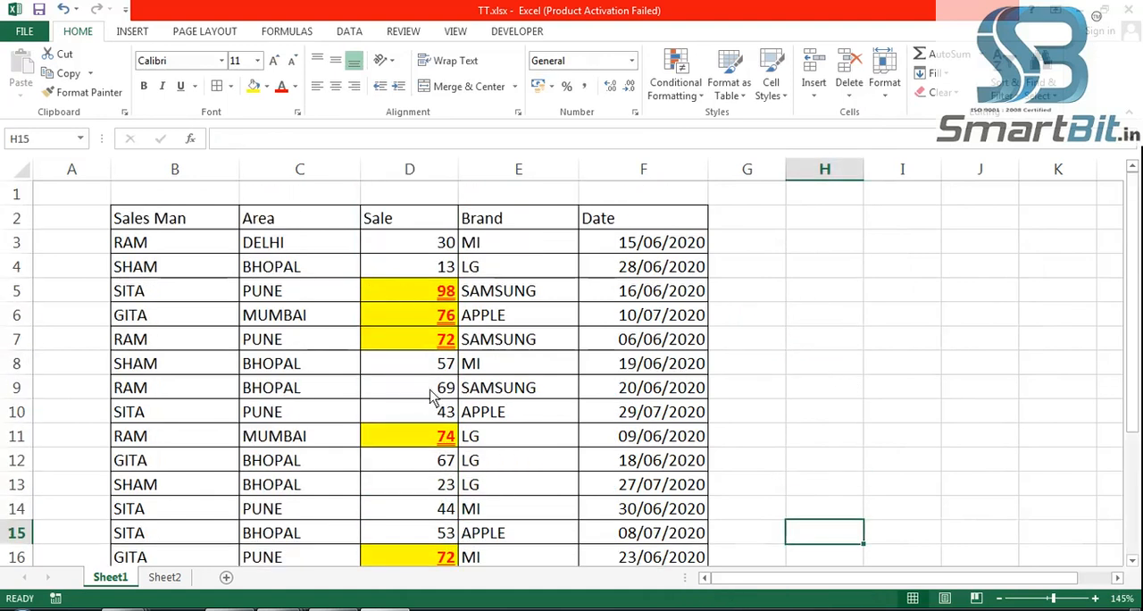
key("ctrl+z")
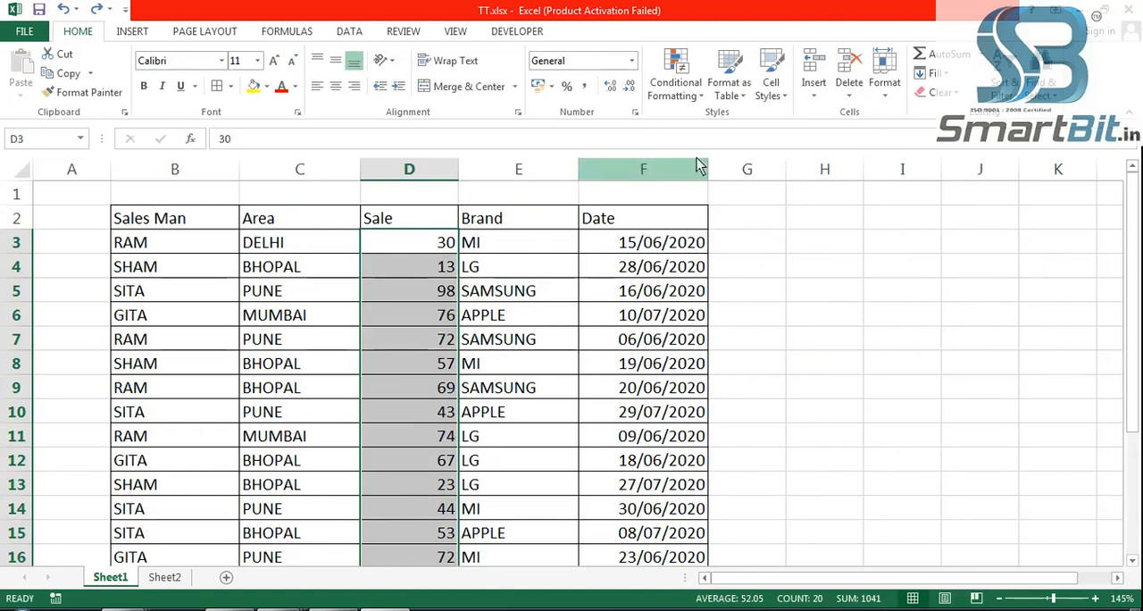
- Highlight Sale values greater than 60 using Light Red Fill with Dark Red Text, and undo the rule
left_click(685, 100)
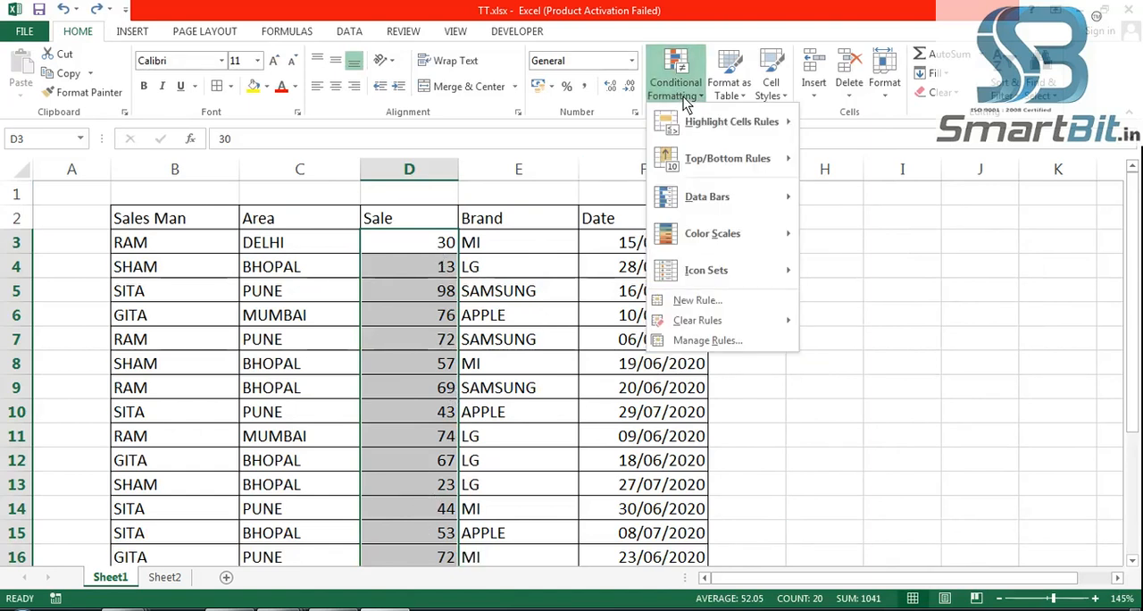
mouse_move(725, 127)
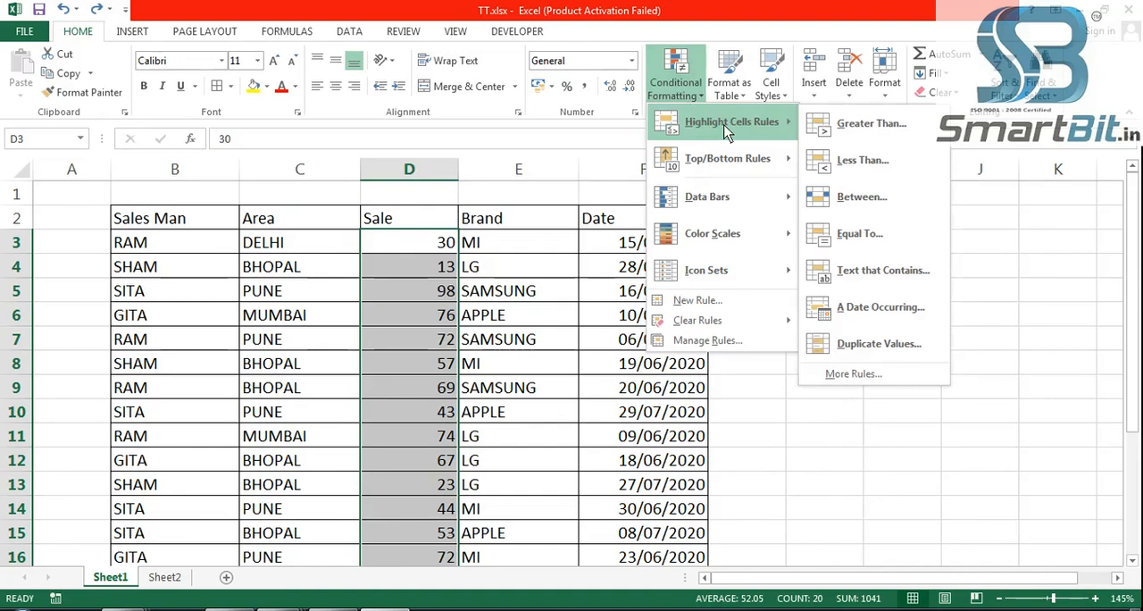
left_click(882, 141)
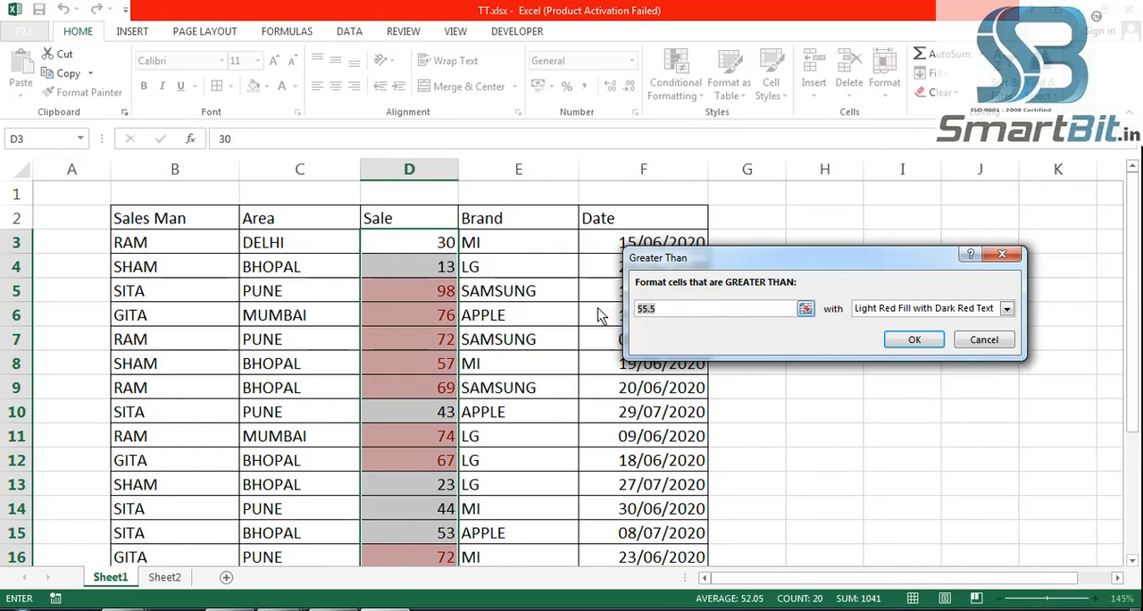
type("60")
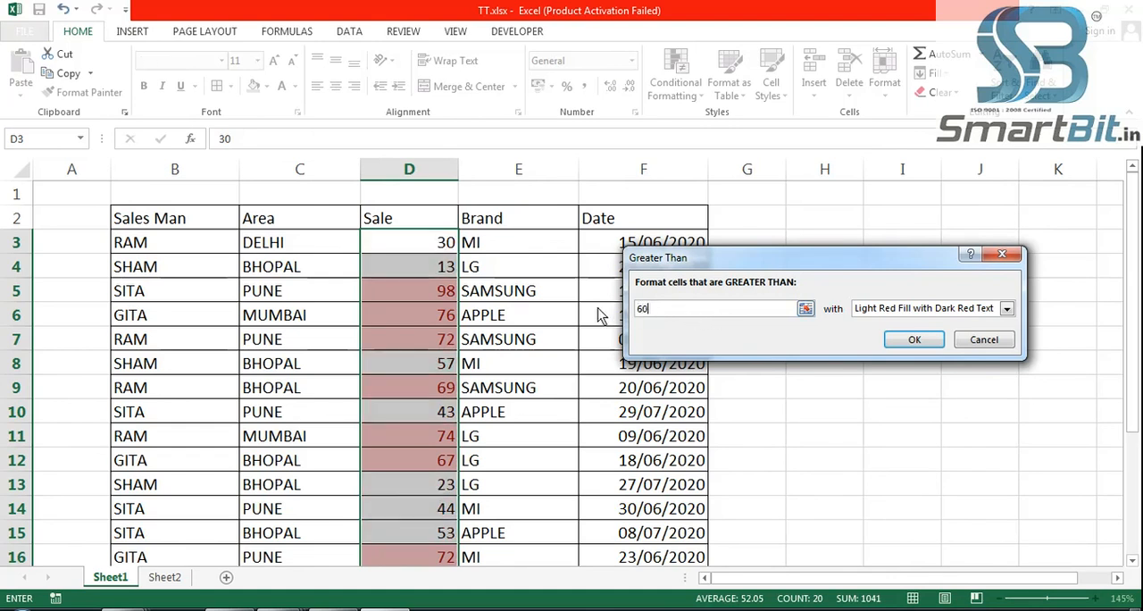
left_click(916, 340)
left_click(828, 323)
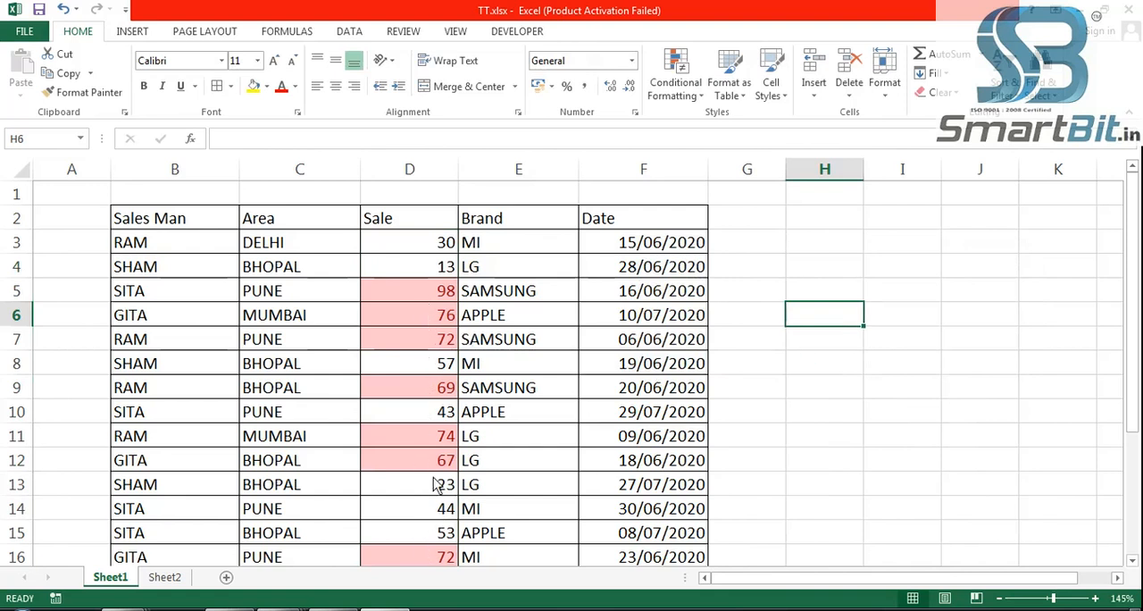
left_click(65, 11)
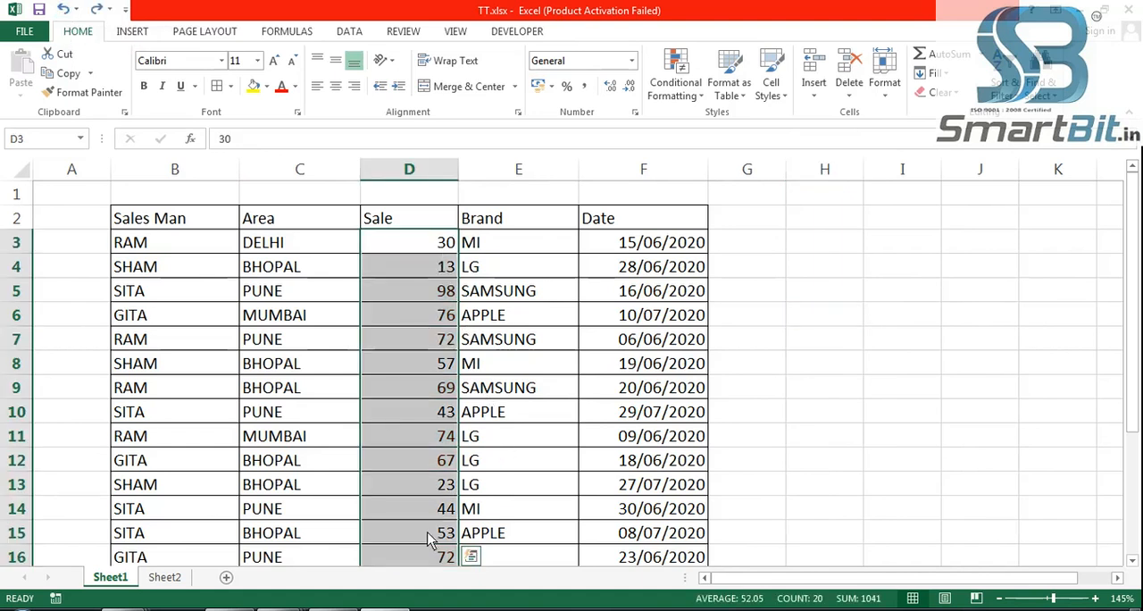
- Highlight Sale values less than 40 using Light Red Fill with Dark Red Text, and undo the rule
left_click(683, 93)
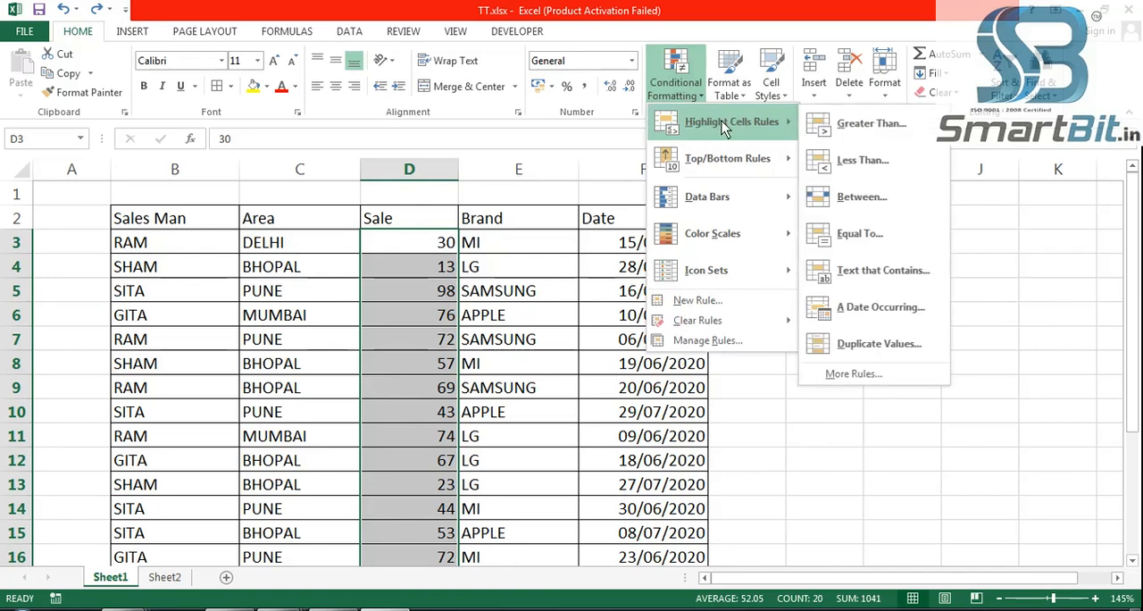
left_click(878, 169)
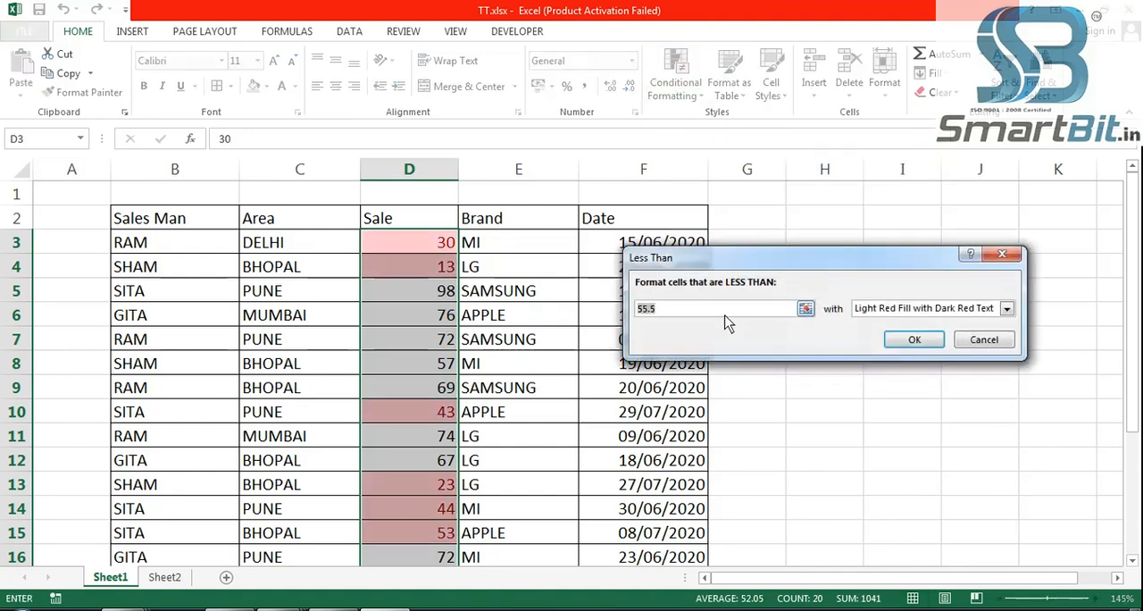
type("40")
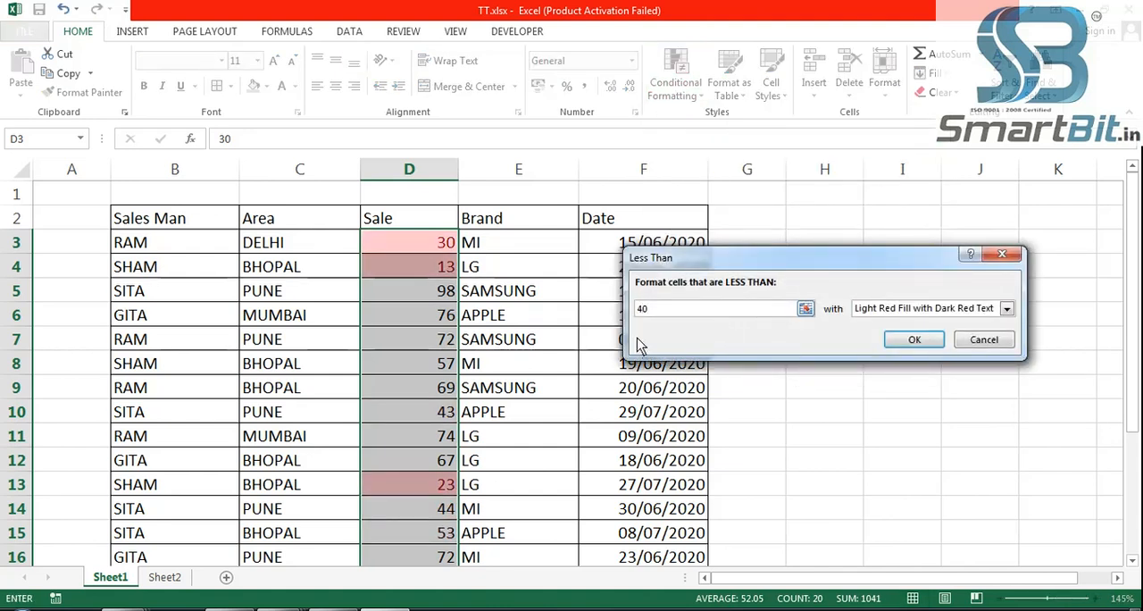
left_click(917, 341)
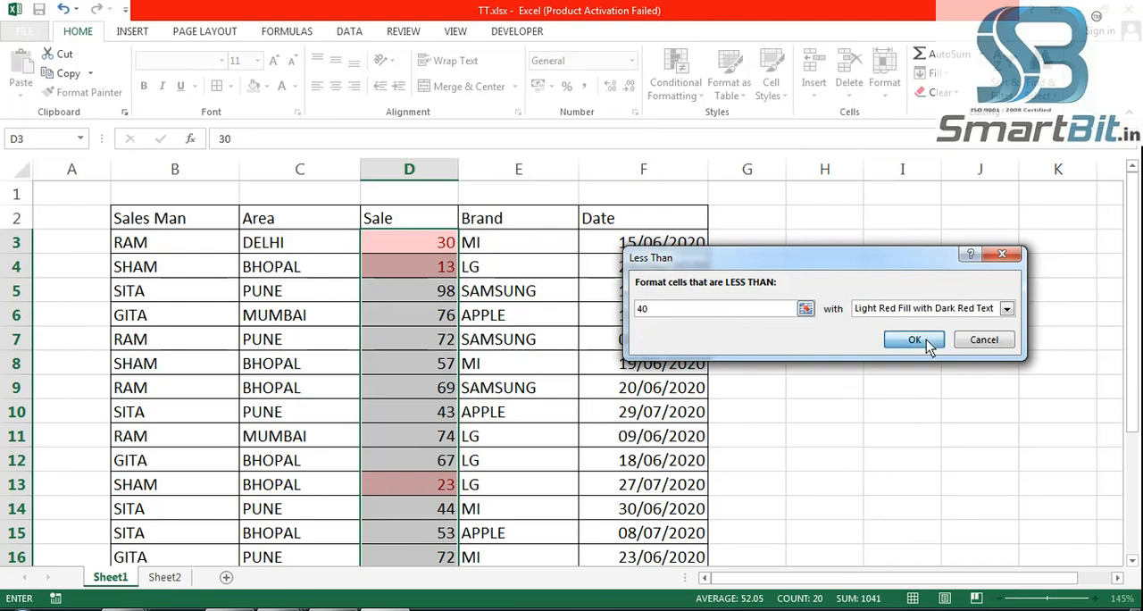
left_click(879, 369)
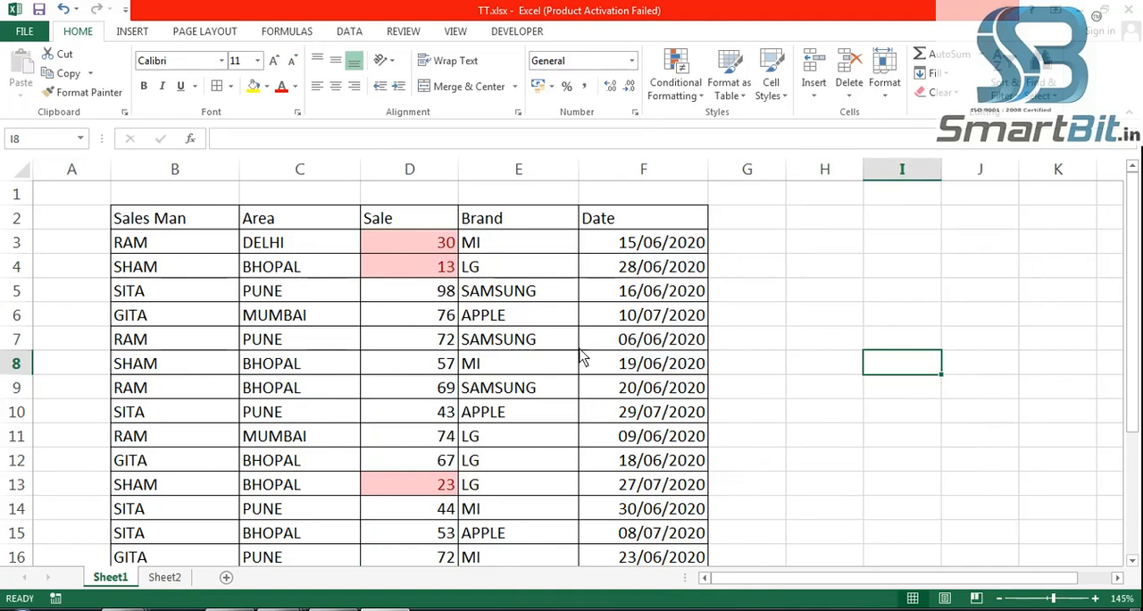
left_click(63, 9)
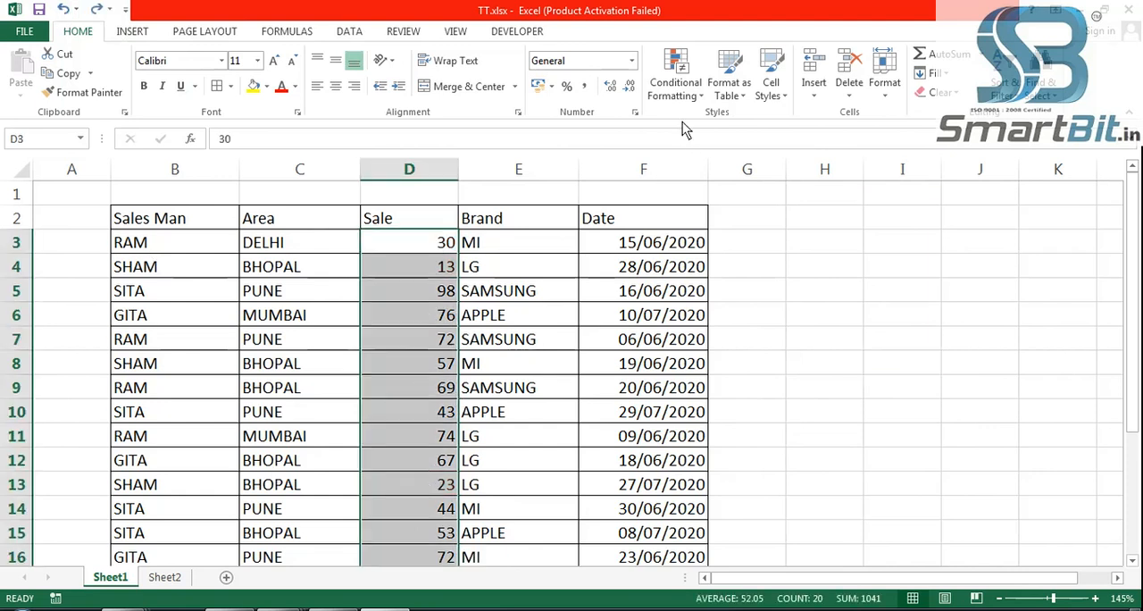
- Apply a Between rule to the Sale values, highlighting 40 to 60 using Light Red Fill with Dark Red Text
left_click(685, 97)
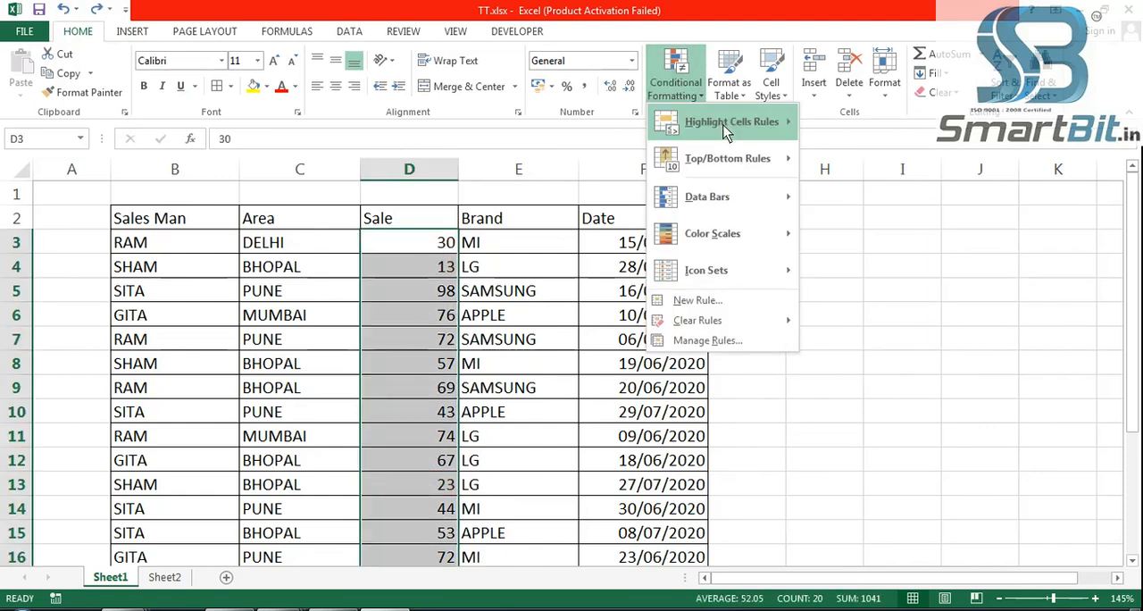
mouse_move(723, 125)
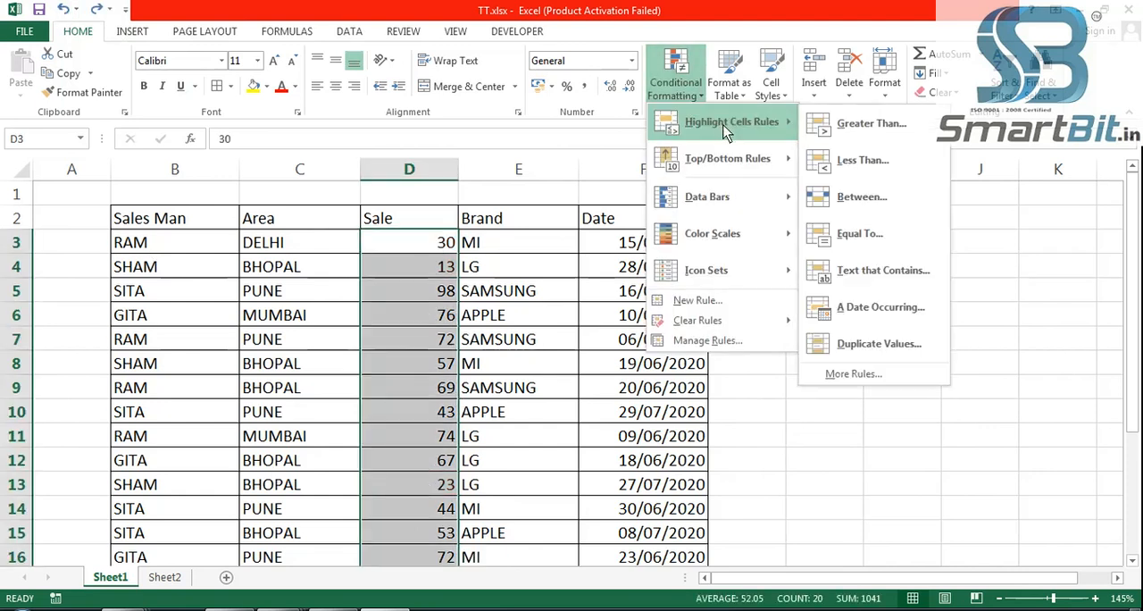
left_click(870, 198)
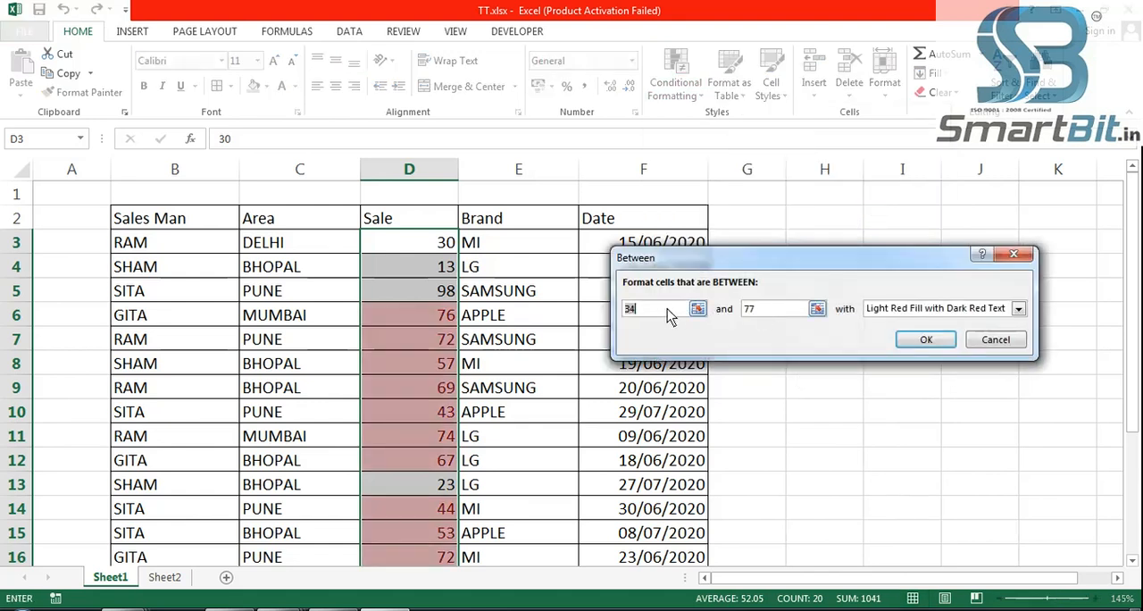
type("40")
left_click(780, 317)
left_click_drag(780, 317, 735, 317)
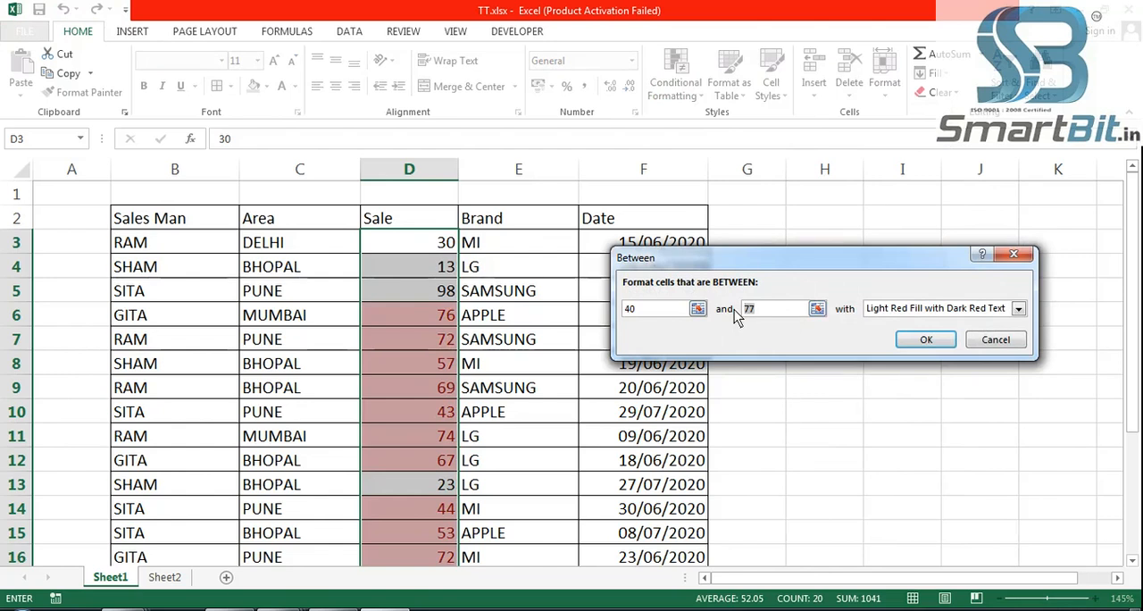
type("60")
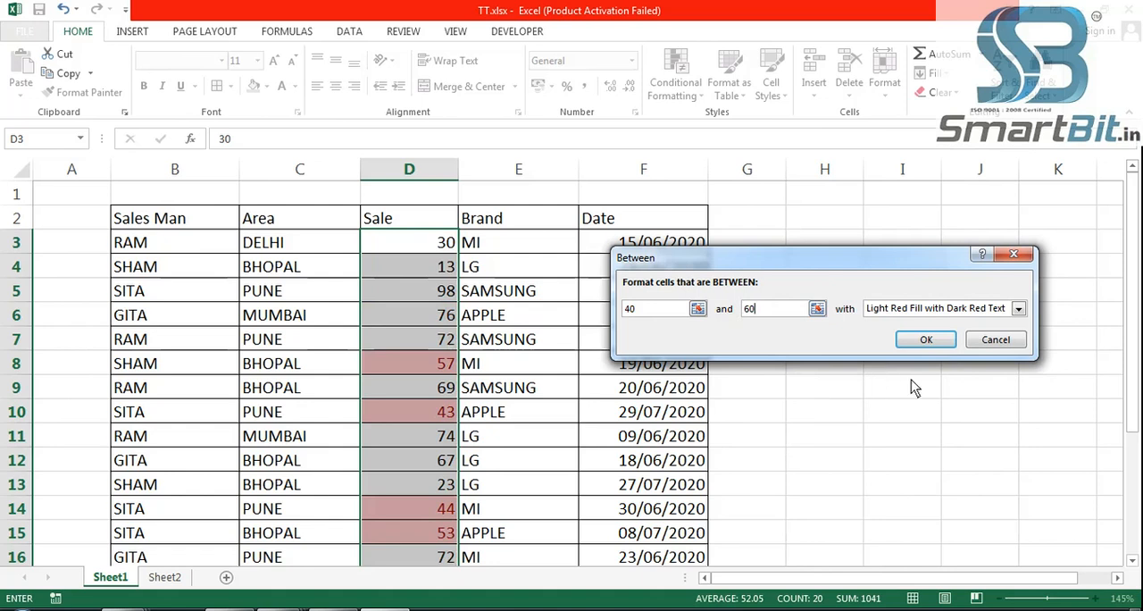
left_click(925, 340)
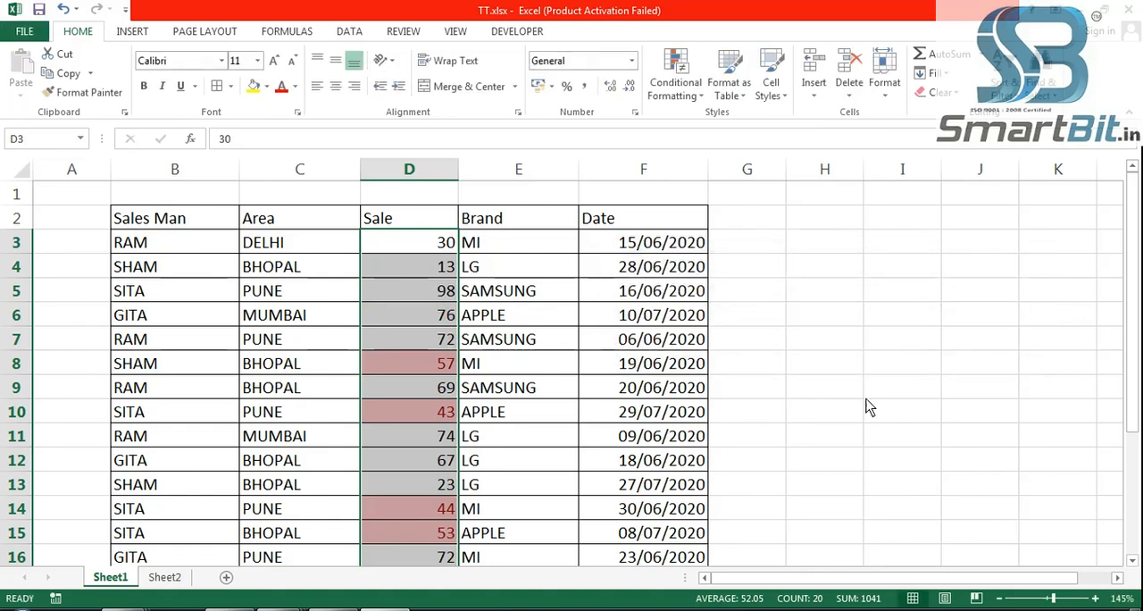
left_click(873, 393)
- Review the highlighted sales down the table and undo the Between rule
scroll(441, 368, "down", 2)
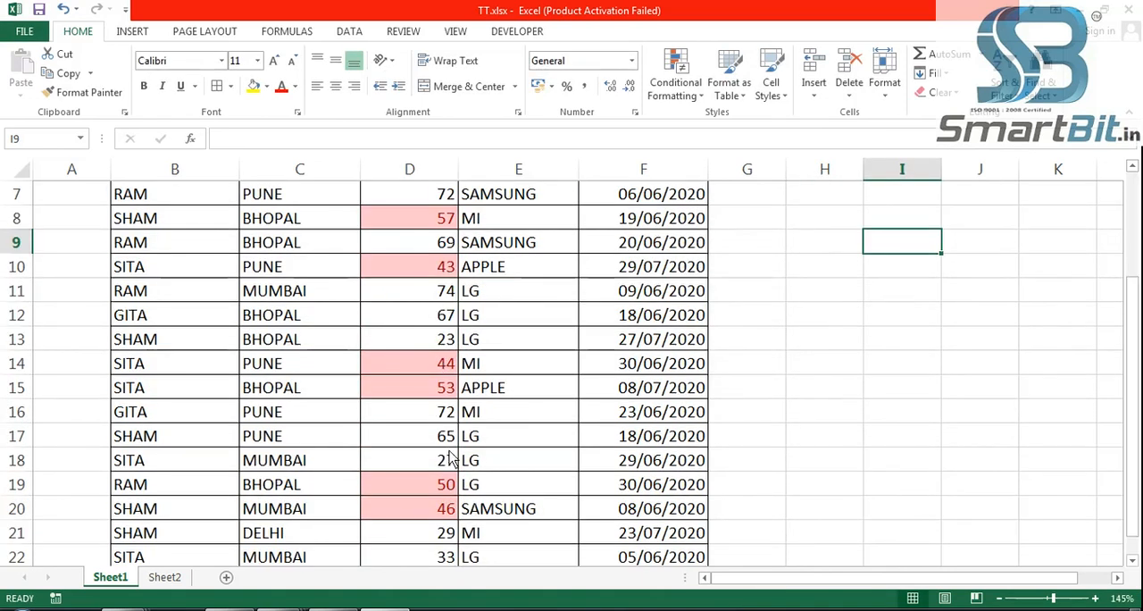
scroll(446, 460, "down", 1)
scroll(443, 472, "up", 2)
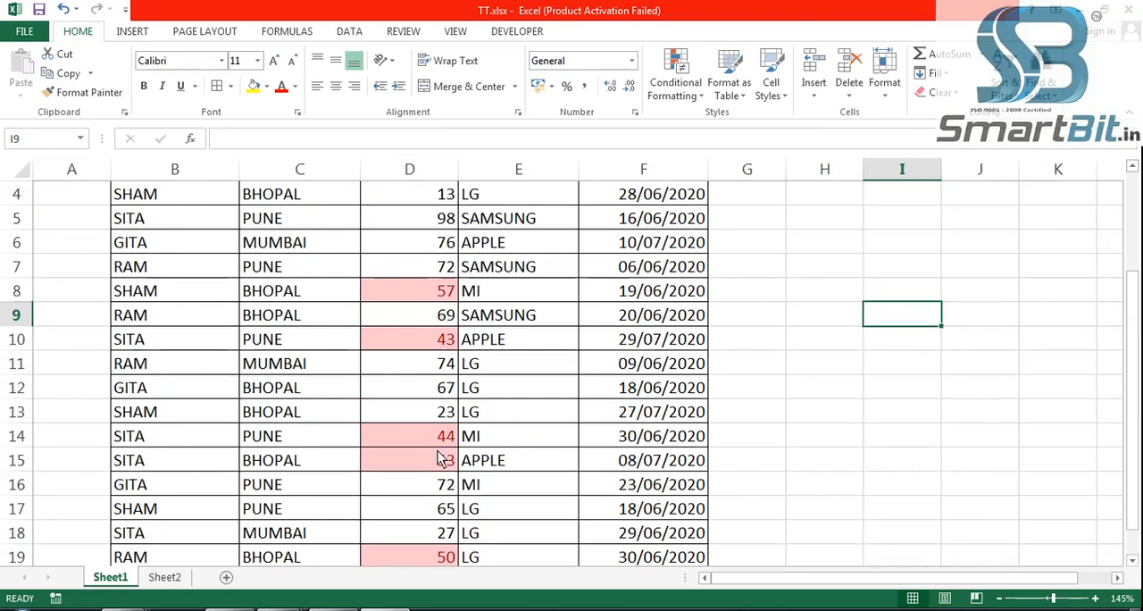
scroll(438, 459, "up", 1)
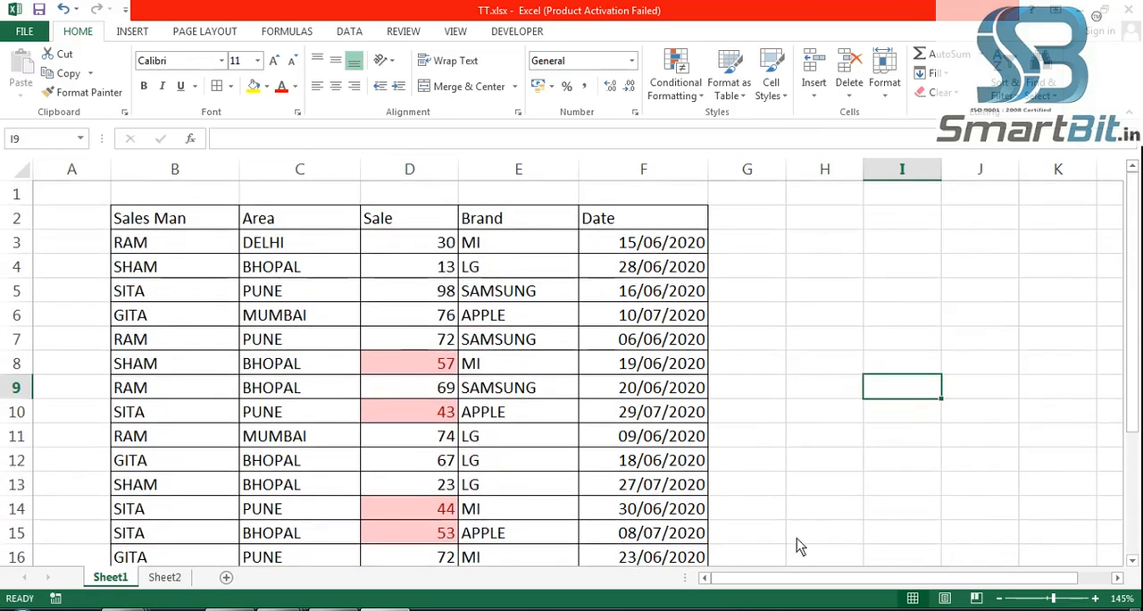
key("ctrl+z")
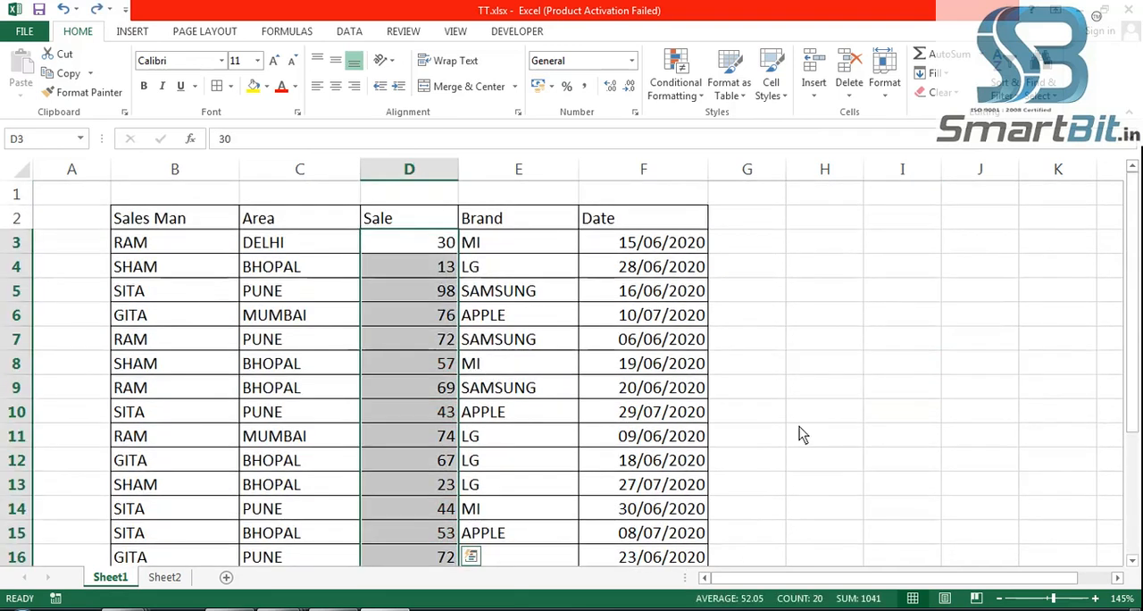
- Highlight Sale values equal to 72 using Light Red Fill with Dark Red Text, and undo the rule
left_click(692, 96)
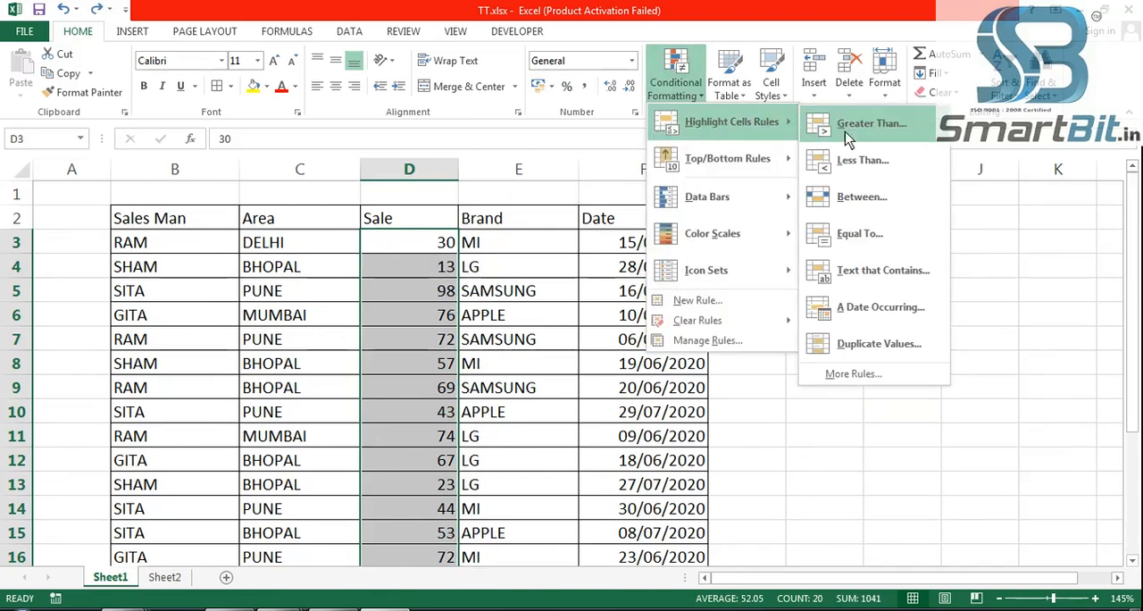
left_click(869, 241)
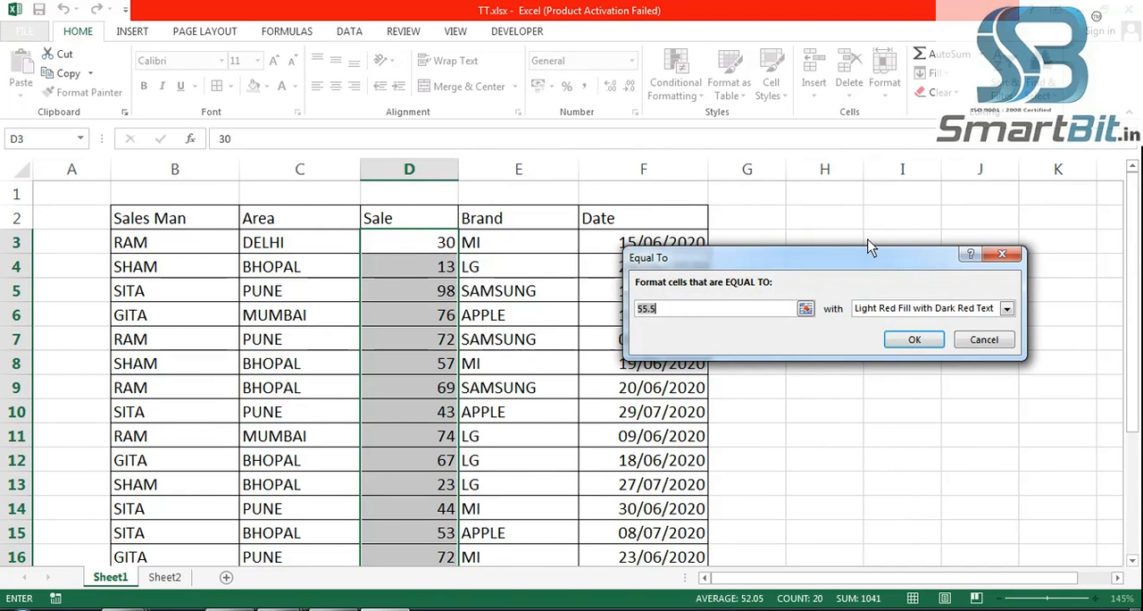
type("72")
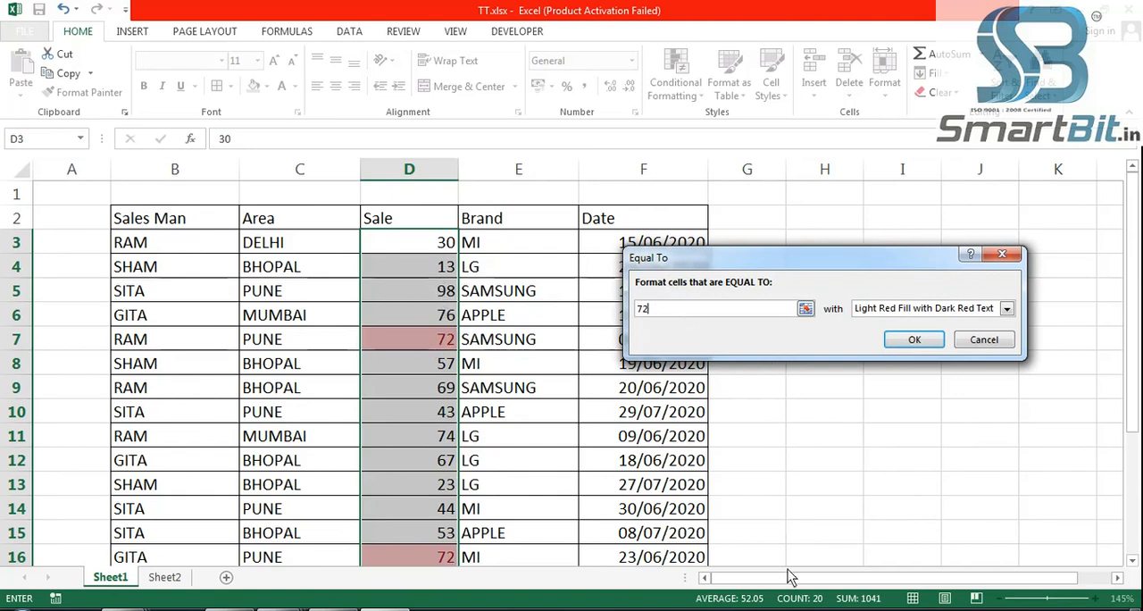
left_click(927, 348)
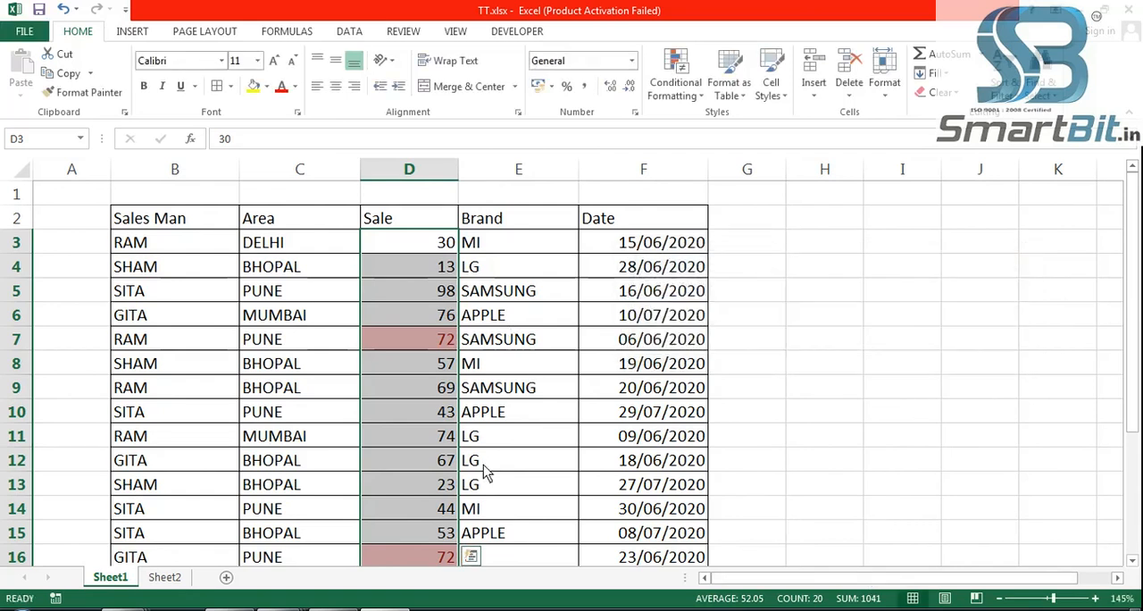
scroll(438, 477, "down", 1)
scroll(437, 479, "down", 3)
scroll(439, 482, "up", 4)
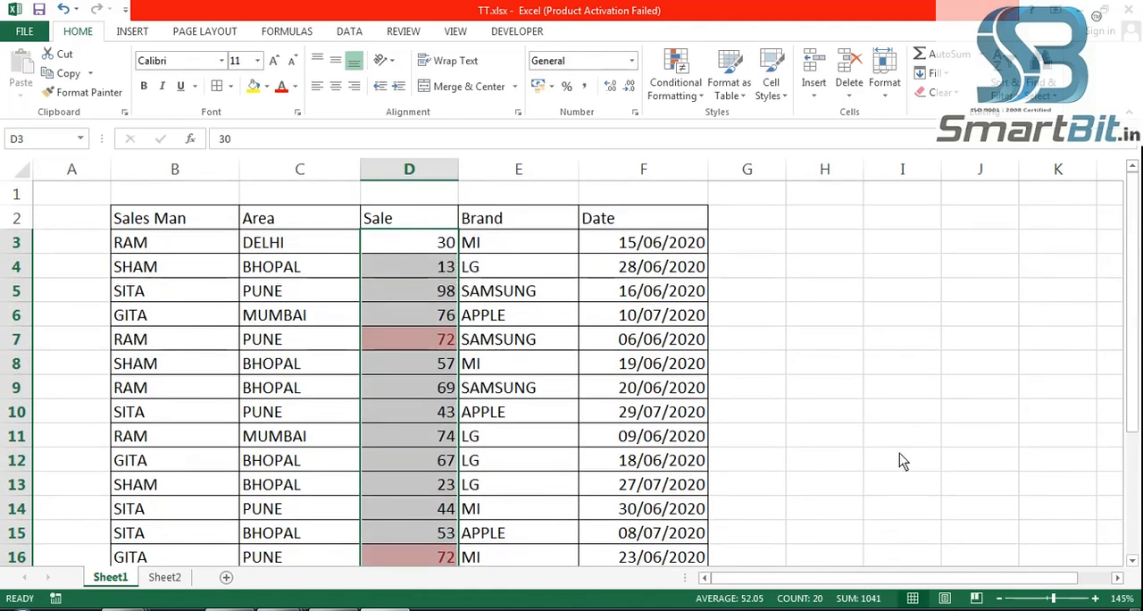
key("ctrl+z")
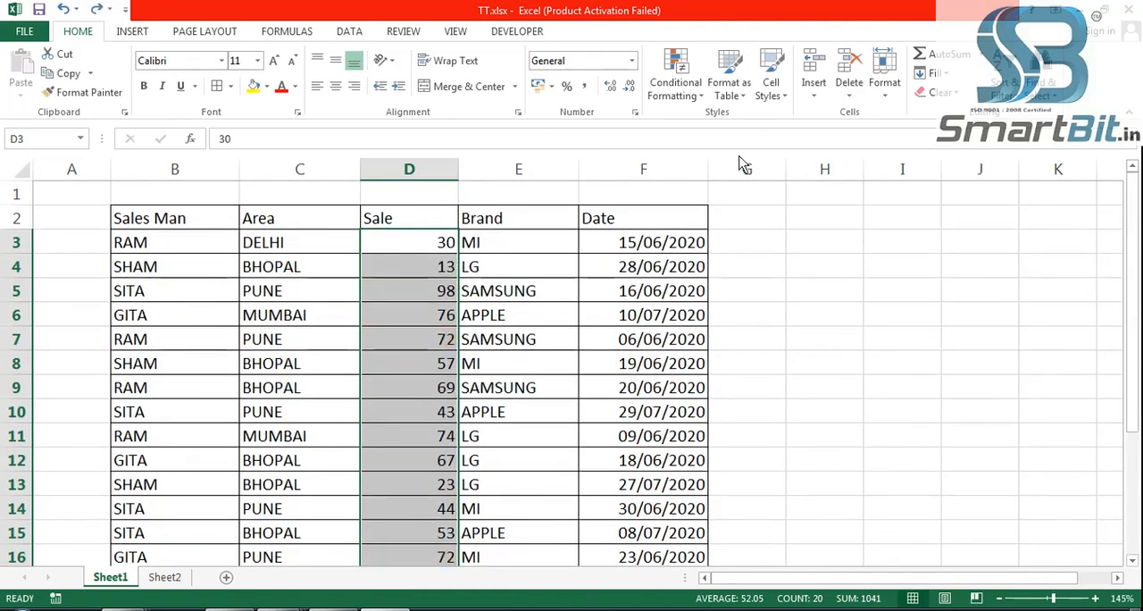
- Preview a Text That Contains rule on the Sale values for the text 2, checking the matches down the table
left_click(691, 89)
mouse_move(723, 126)
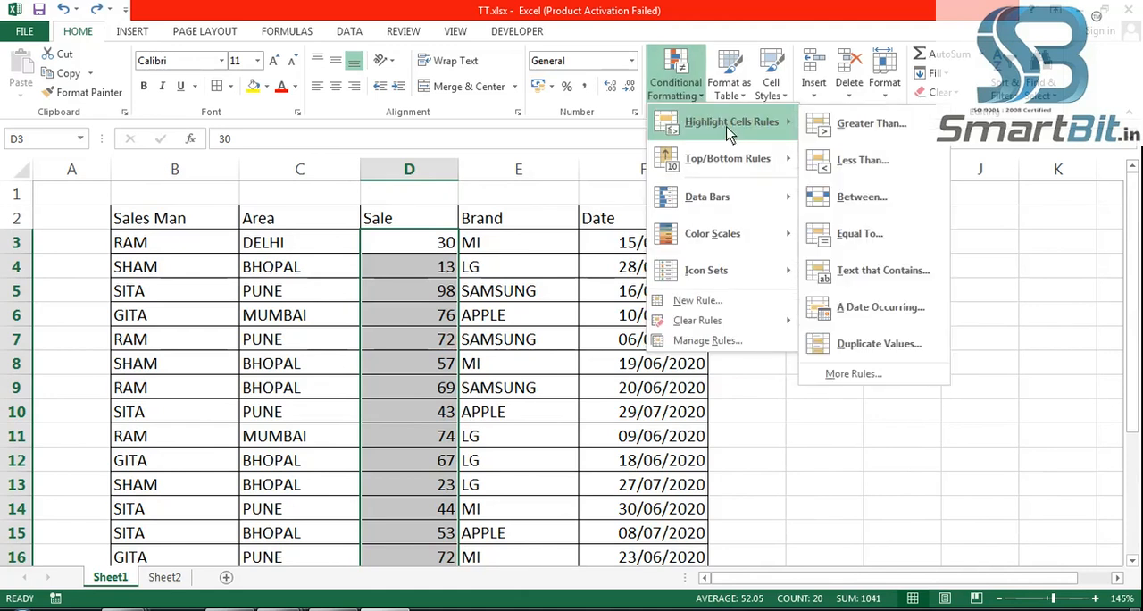
left_click(875, 274)
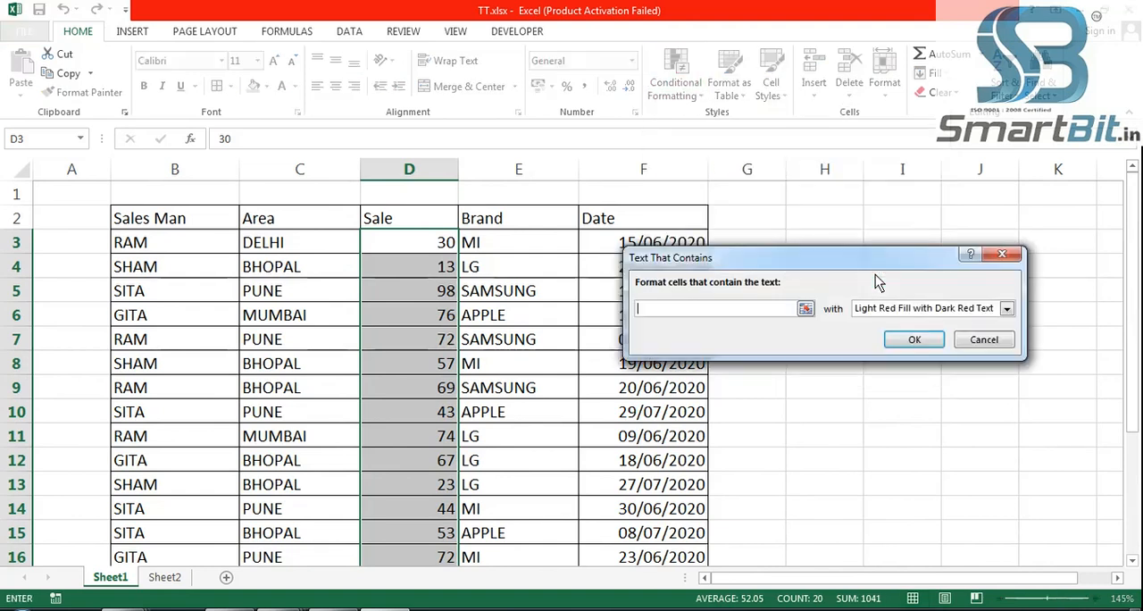
left_click_drag(842, 258, 867, 231)
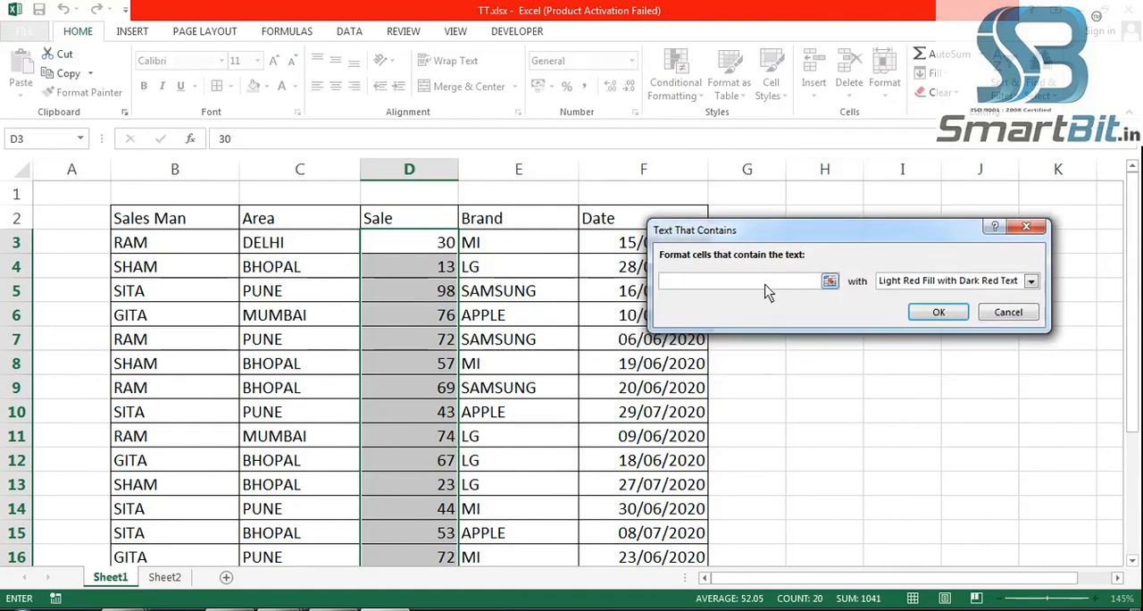
type("2")
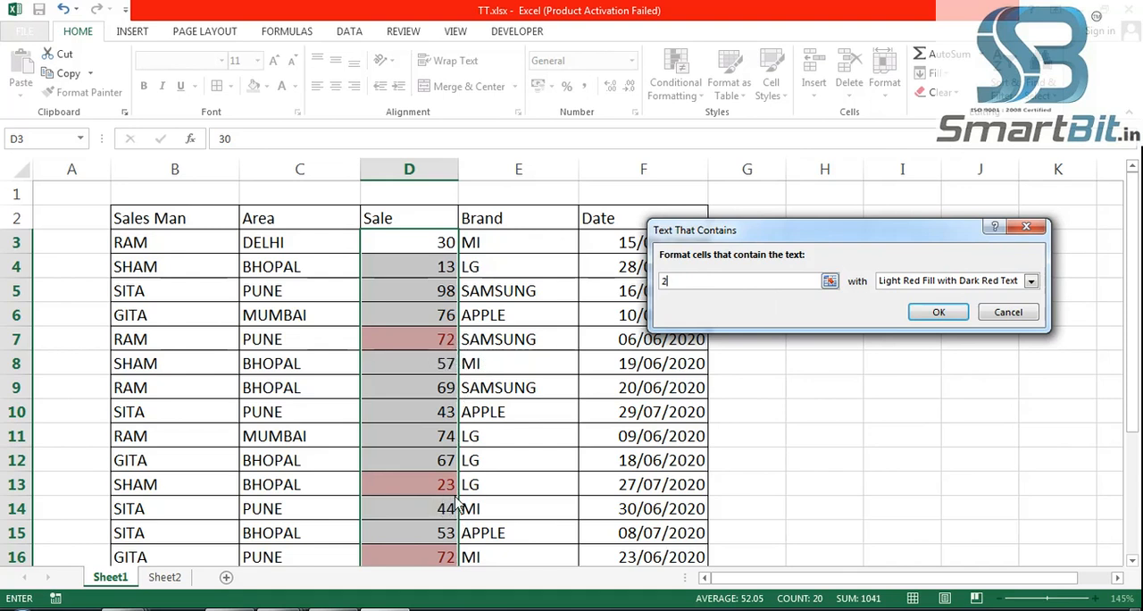
scroll(451, 496, "down", 2)
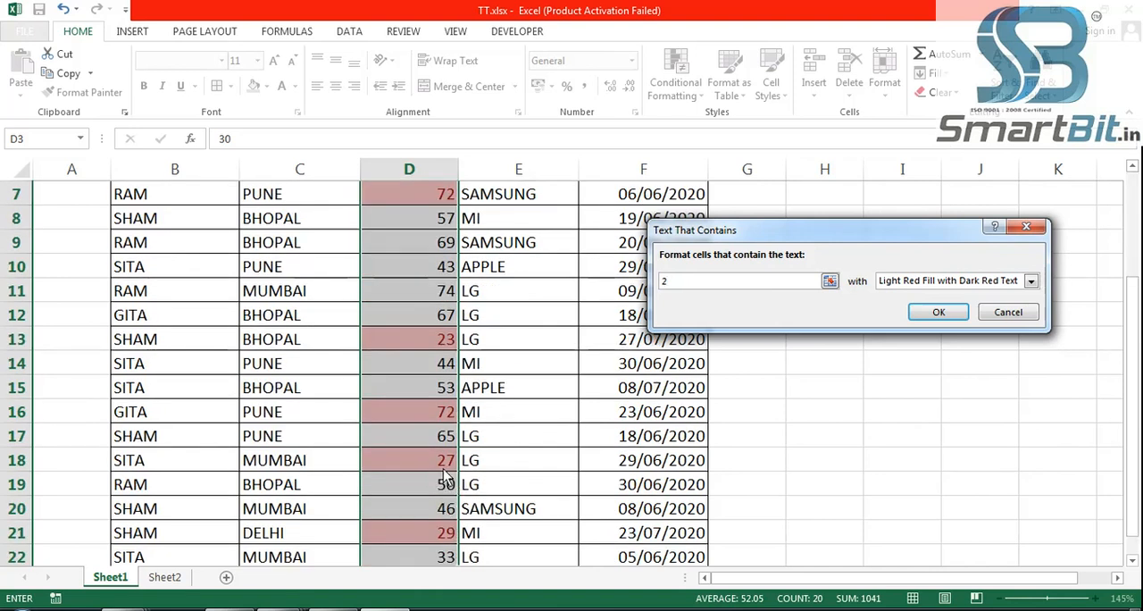
scroll(450, 482, "down", 2)
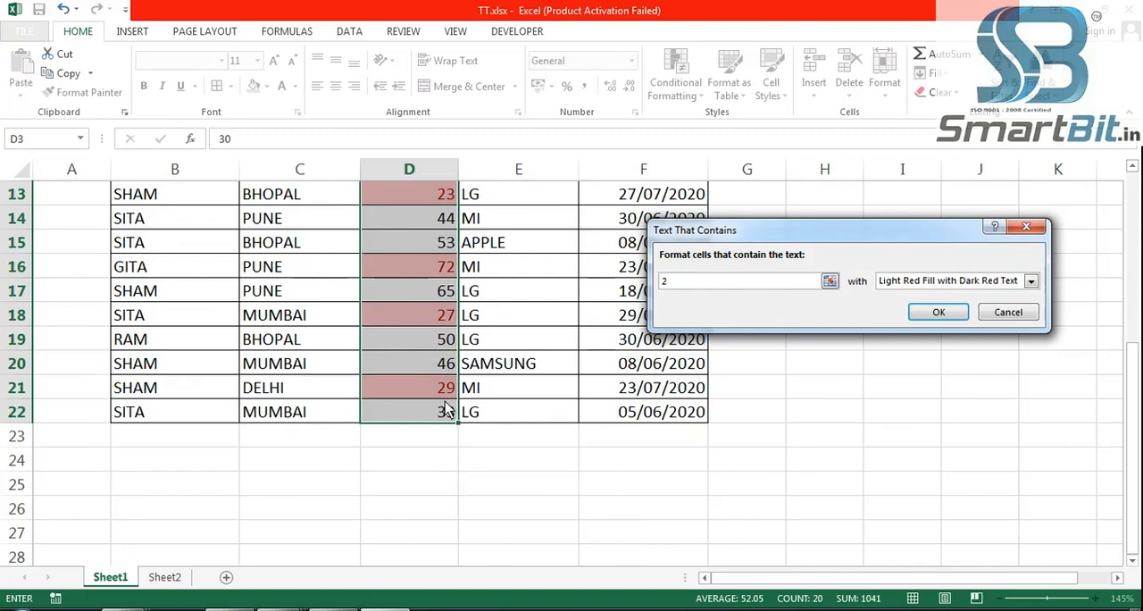
scroll(447, 411, "up", 4)
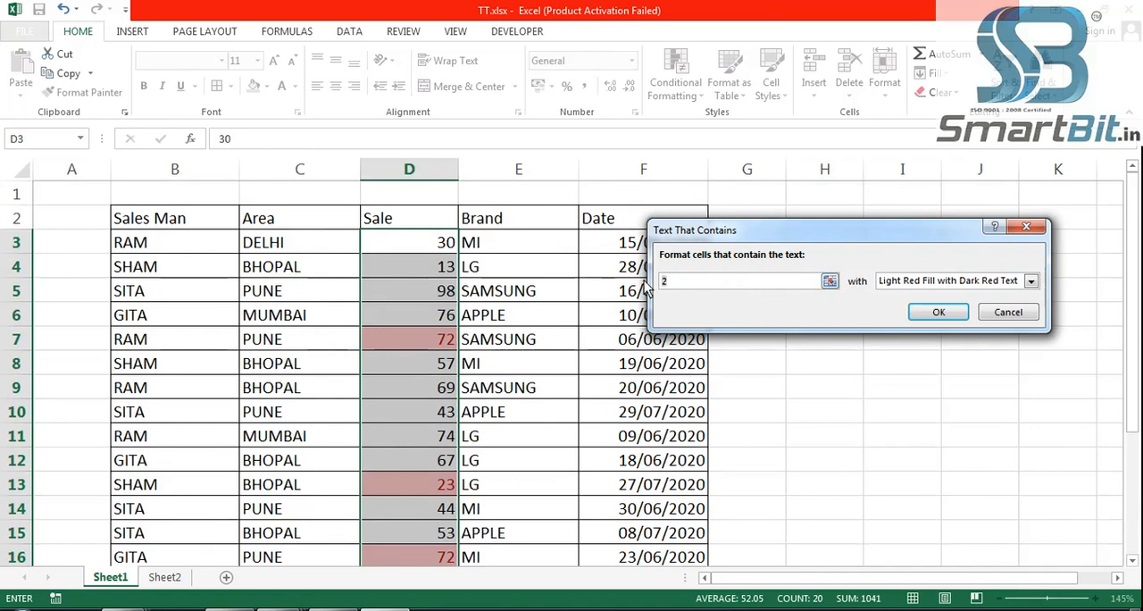
- Preview the Text That Contains rule on the Sale values for 6 and 72, and cancel it
key("BackSpace")
type("6")
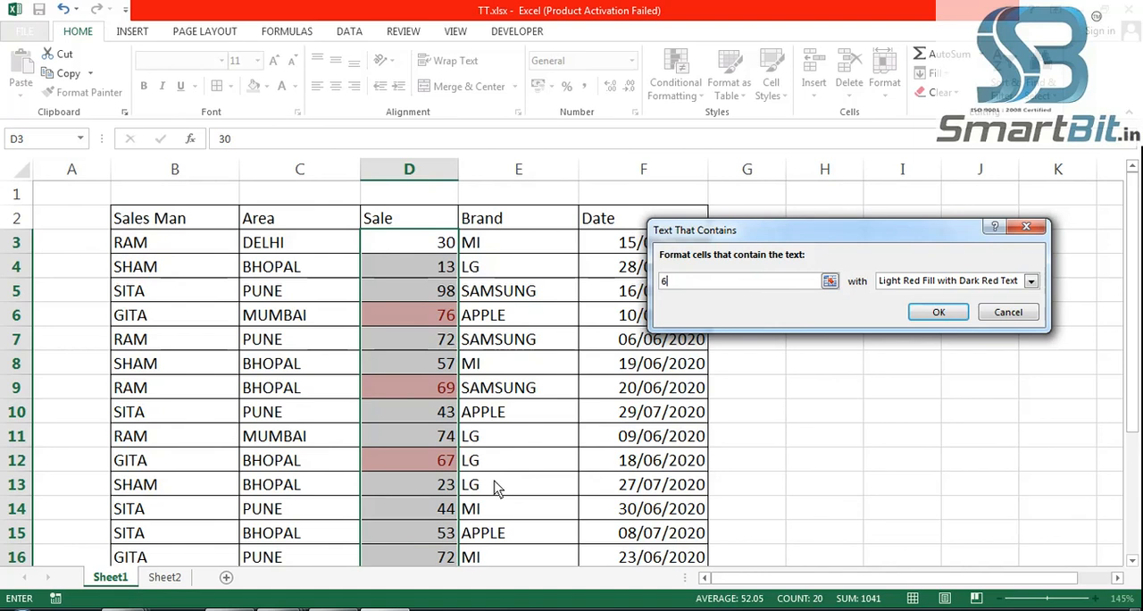
key("BackSpace")
type("72")
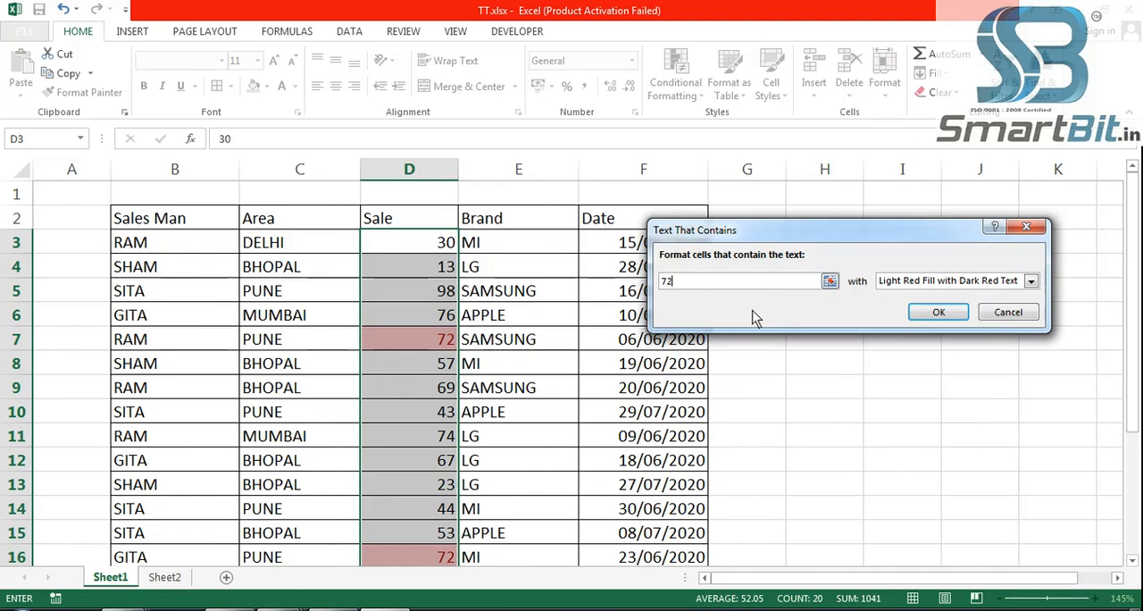
left_click(1012, 314)
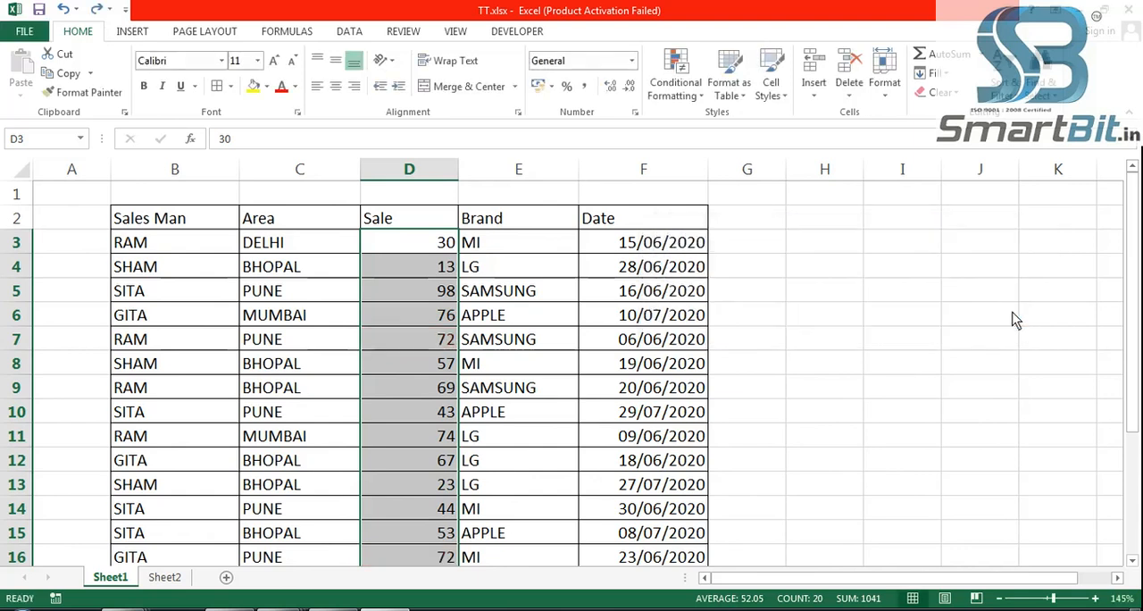
left_click(806, 389)
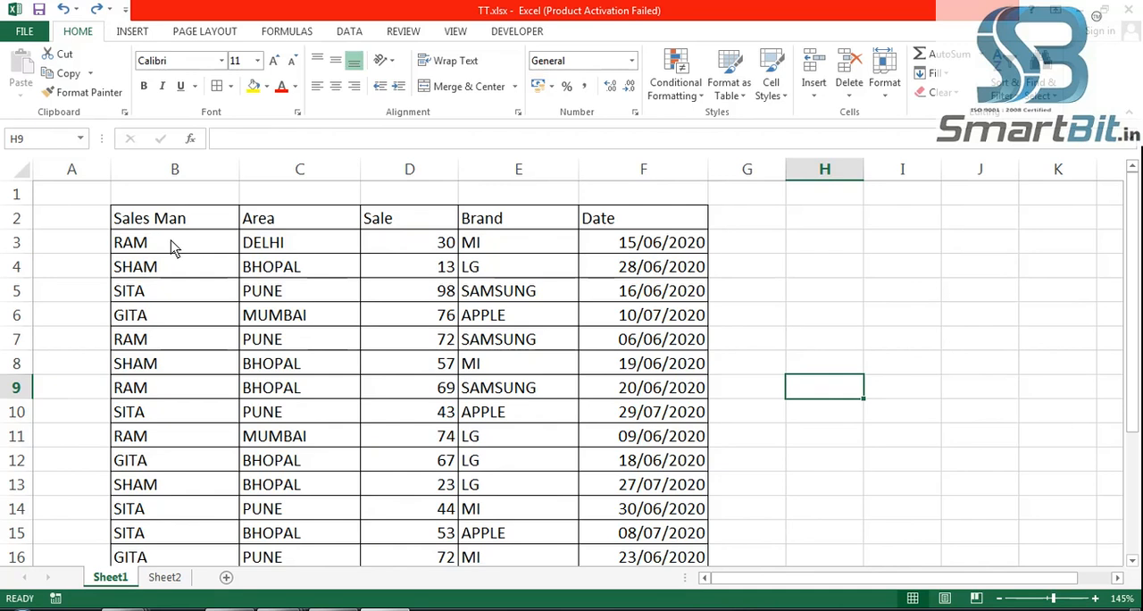
- Preview a Text That Contains rule on the table data B3:F22 using a salesman's name as the text
left_click_drag(174, 248, 636, 514)
scroll(655, 489, "up", 3)
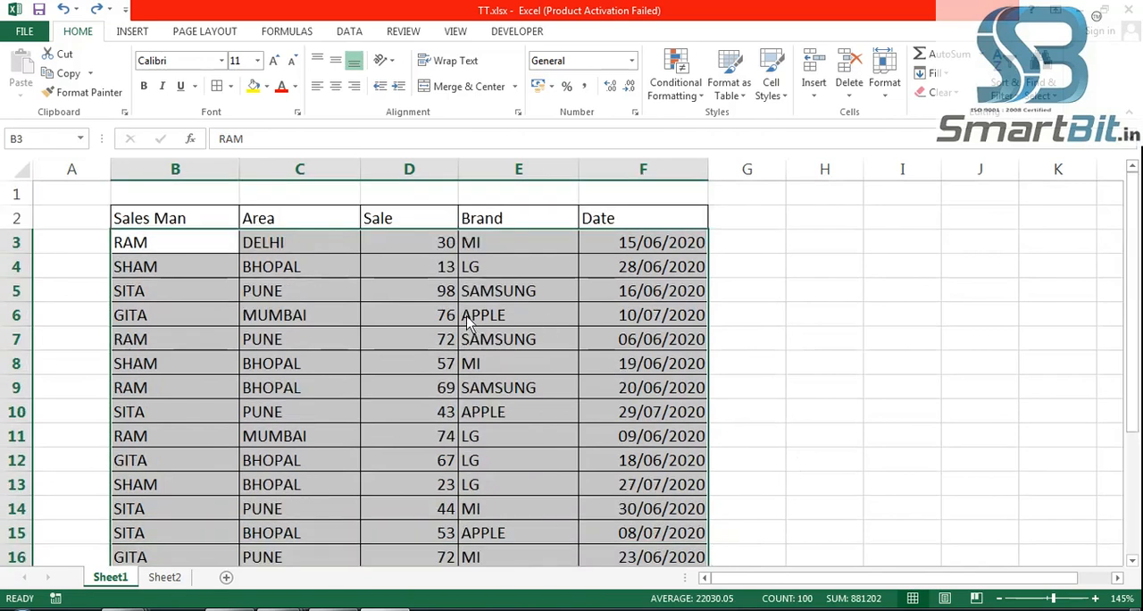
left_click(687, 98)
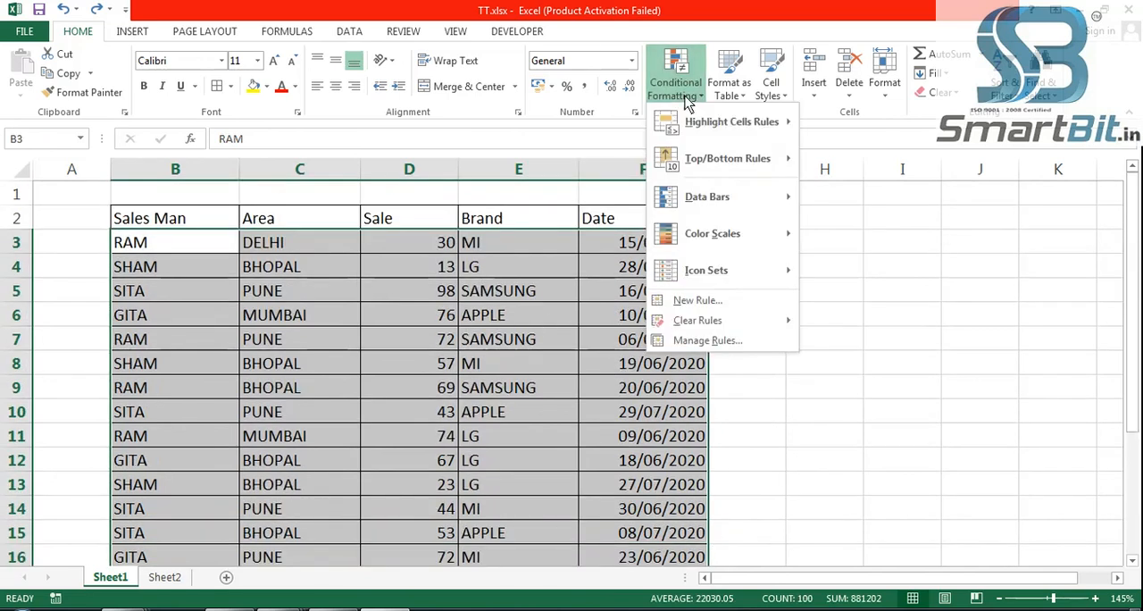
mouse_move(725, 127)
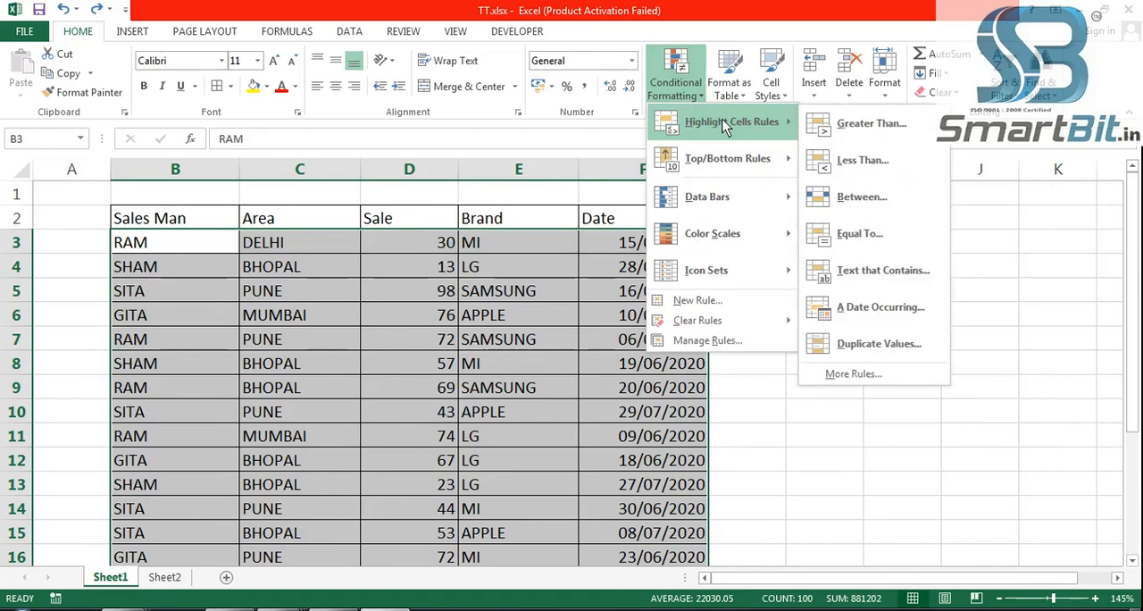
left_click(896, 279)
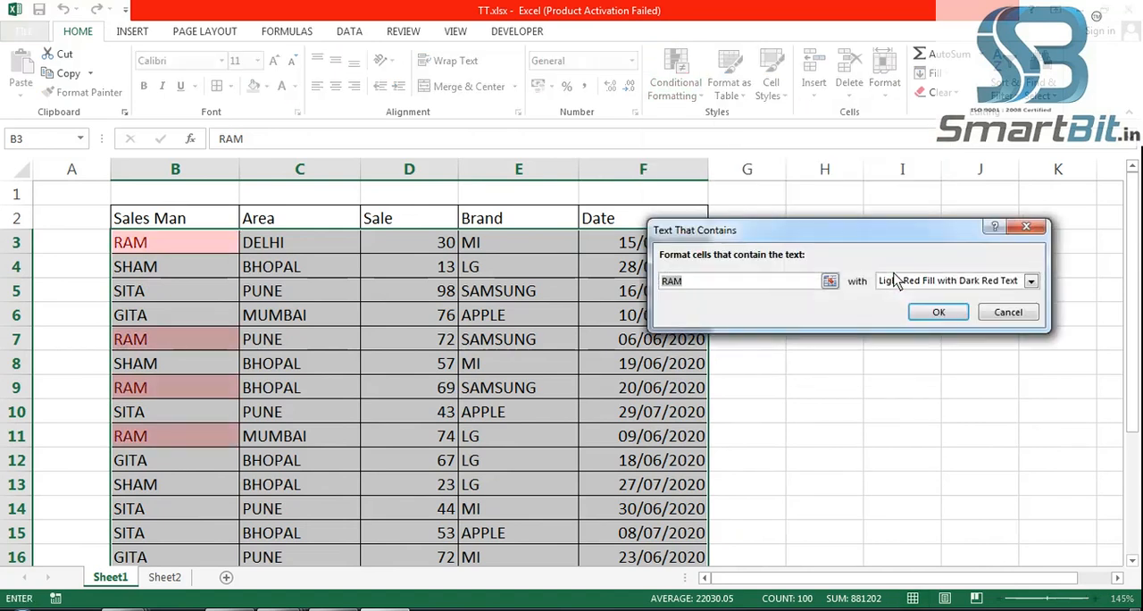
left_click(701, 284)
type("sham")
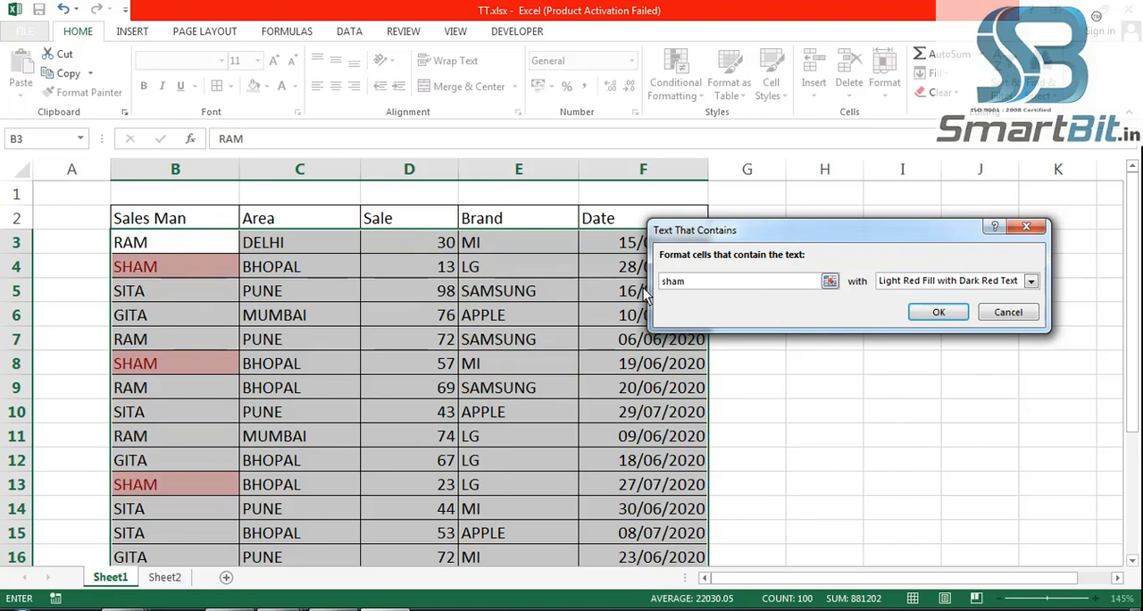
- Highlight cells containing the text pune using Light Red Fill with Dark Red Text, and undo the rule
left_click_drag(727, 280, 637, 281)
type("pune")
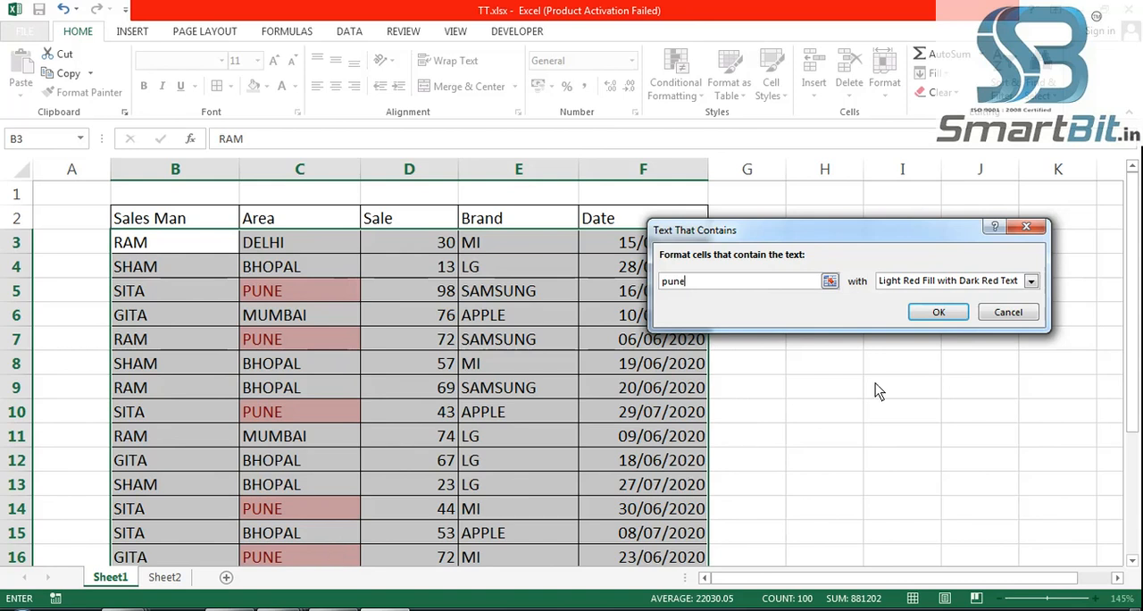
left_click(941, 319)
left_click(913, 359)
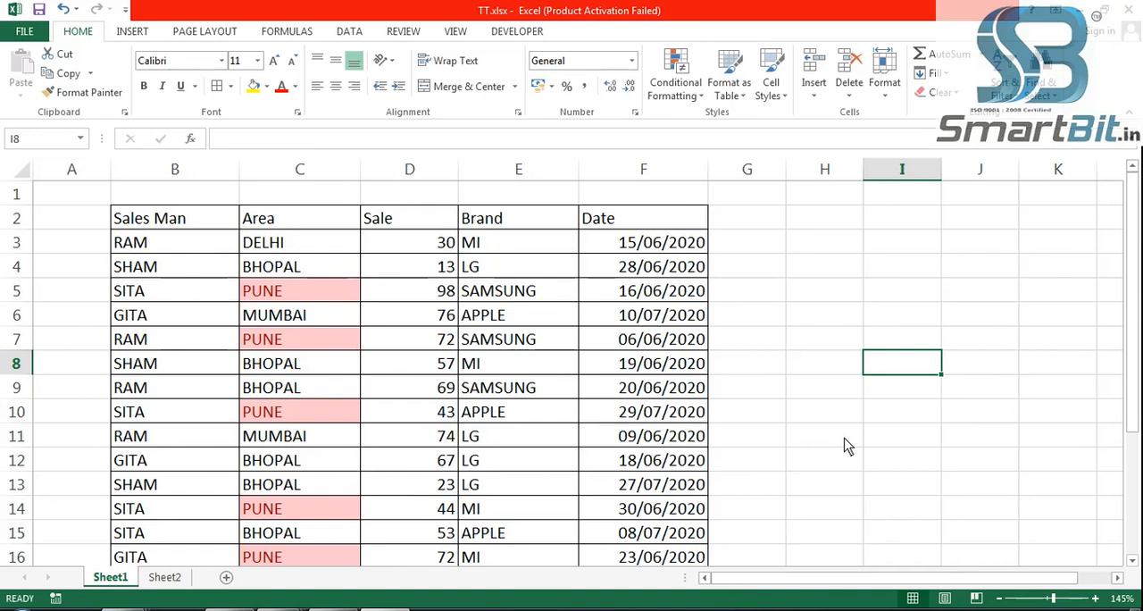
key("ctrl+z")
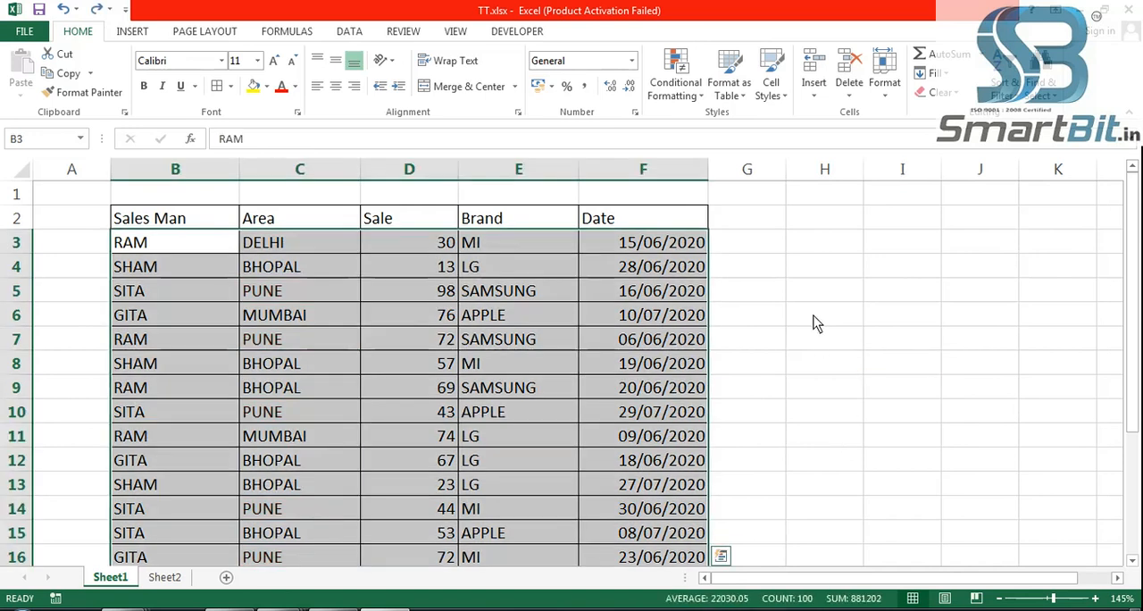
- Apply an A Date Occurring rule to the table data for dates in the last 7 days, using Light Red Fill with Dark Red Text
left_click(680, 86)
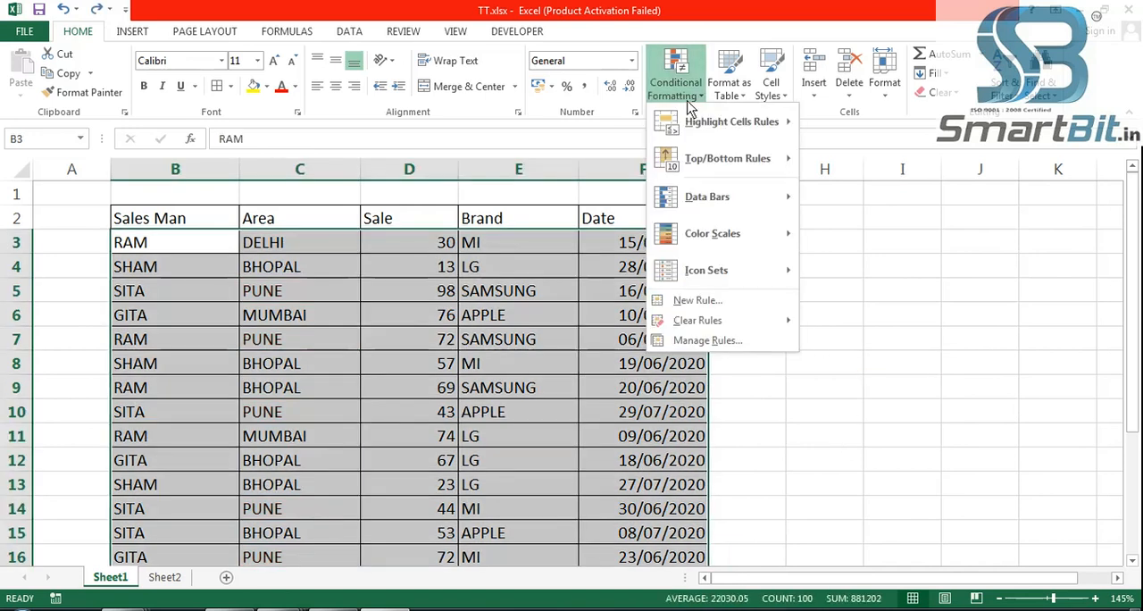
mouse_move(729, 123)
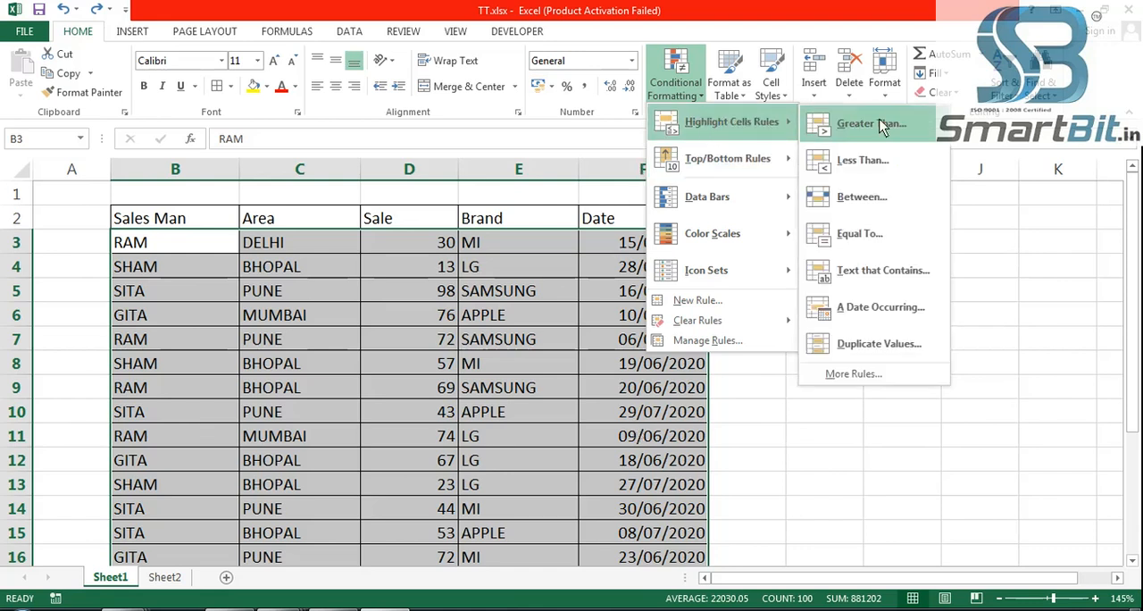
left_click(897, 309)
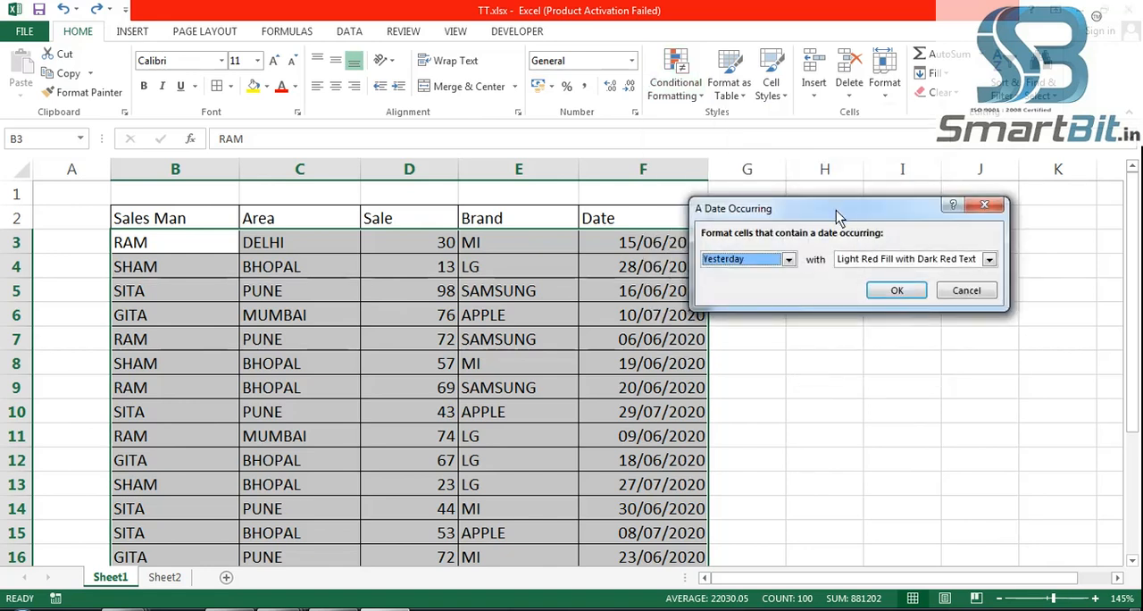
left_click_drag(835, 210, 901, 215)
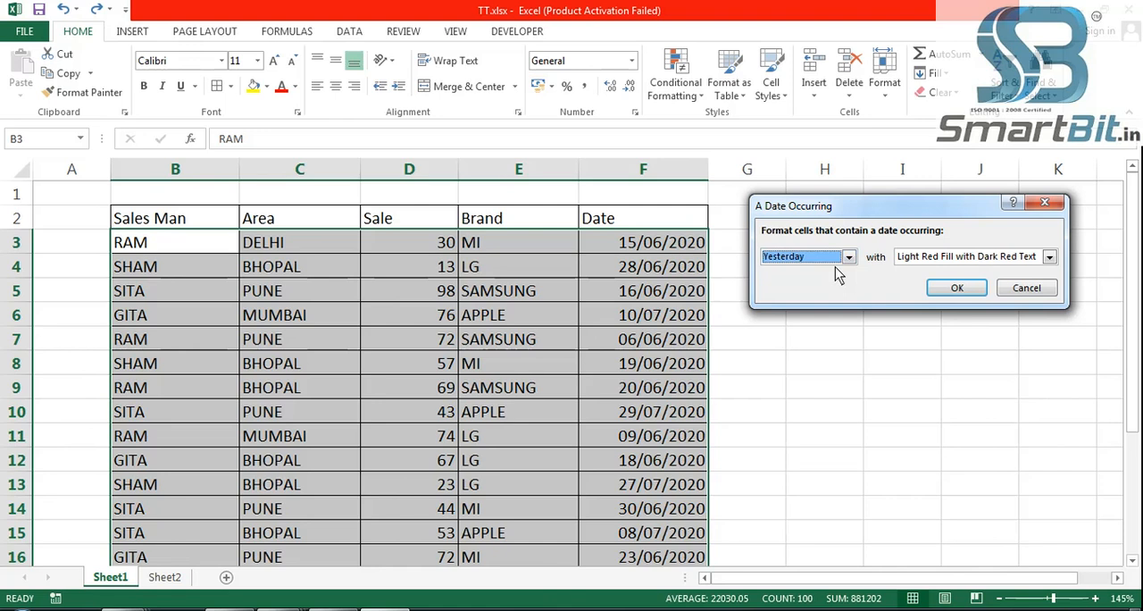
key("Down")
key("Down")
left_click(848, 257)
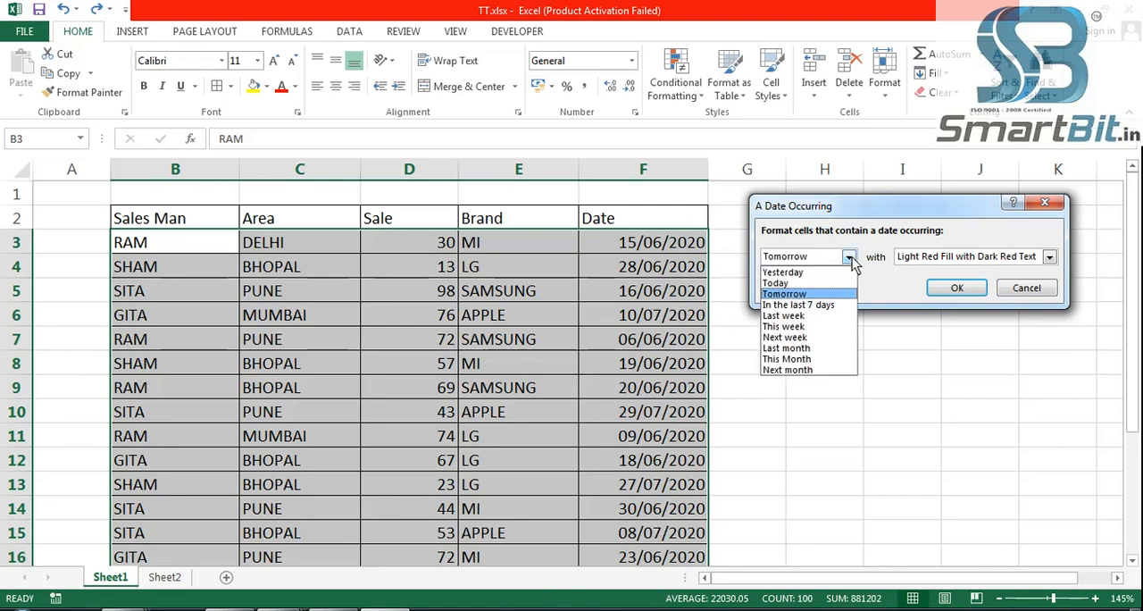
left_click(833, 306)
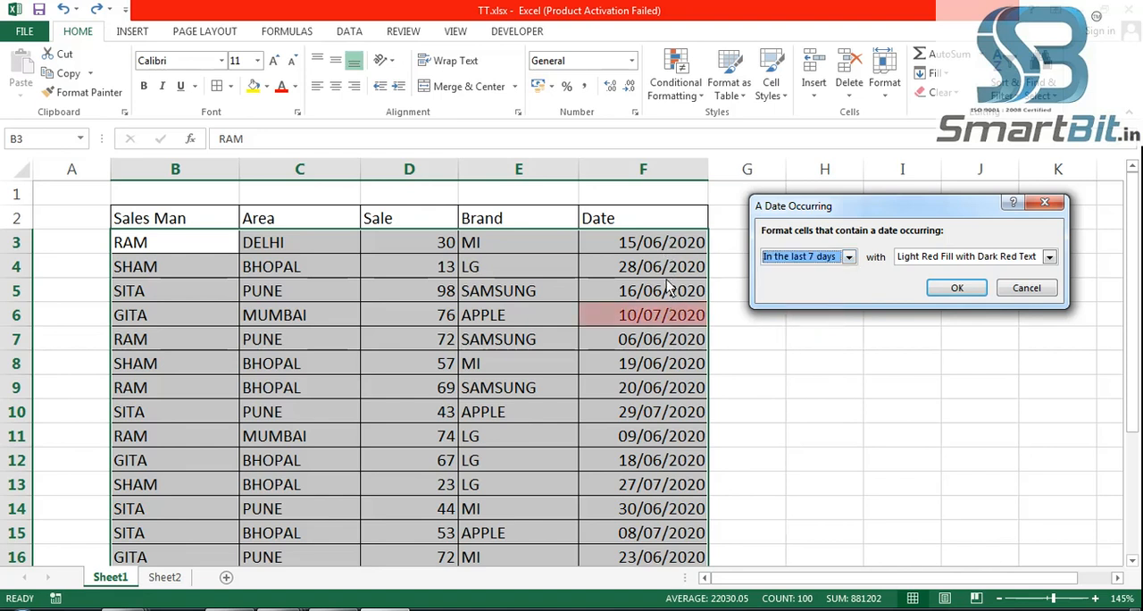
key("Down")
key("Up")
key("Up")
key("Down")
left_click(956, 287)
- Review the highlighted dates down the table and undo the A Date Occurring rule
scroll(867, 396, "down", 2)
scroll(870, 397, "down", 2)
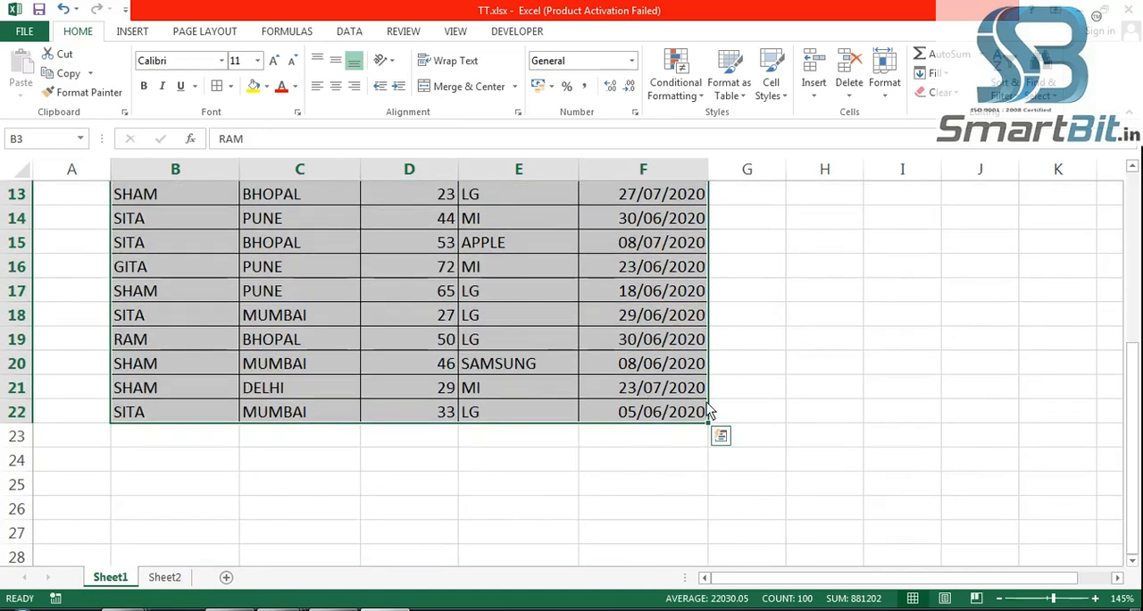
scroll(810, 427, "up", 4)
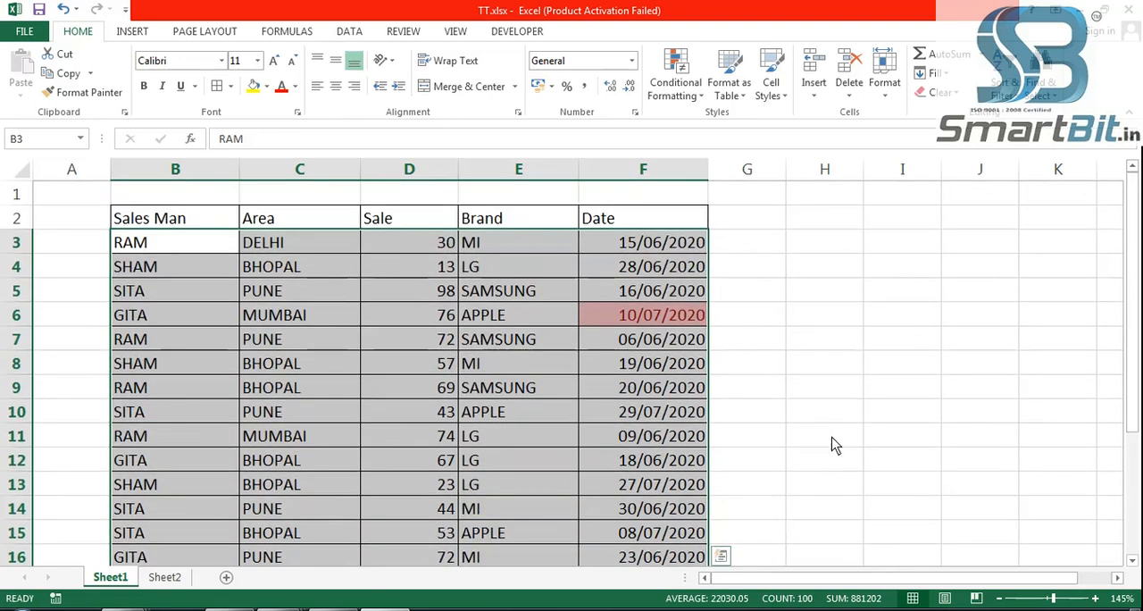
key("ctrl+z")
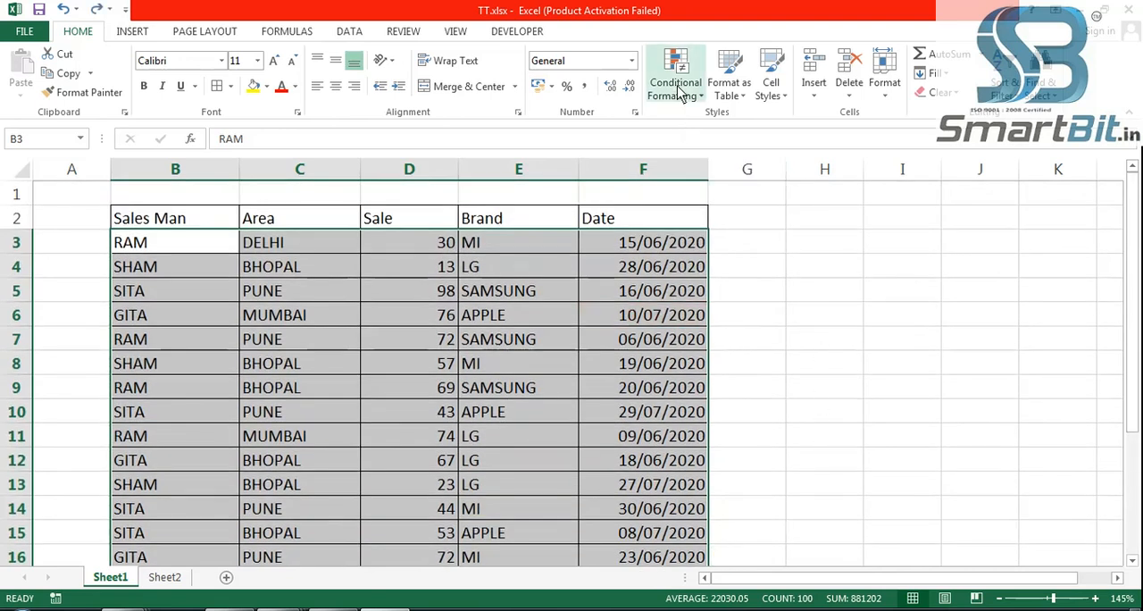
- Preview an A Date Occurring rule on the table data for last month, this month and next month, and cancel it
left_click(677, 90)
mouse_move(750, 122)
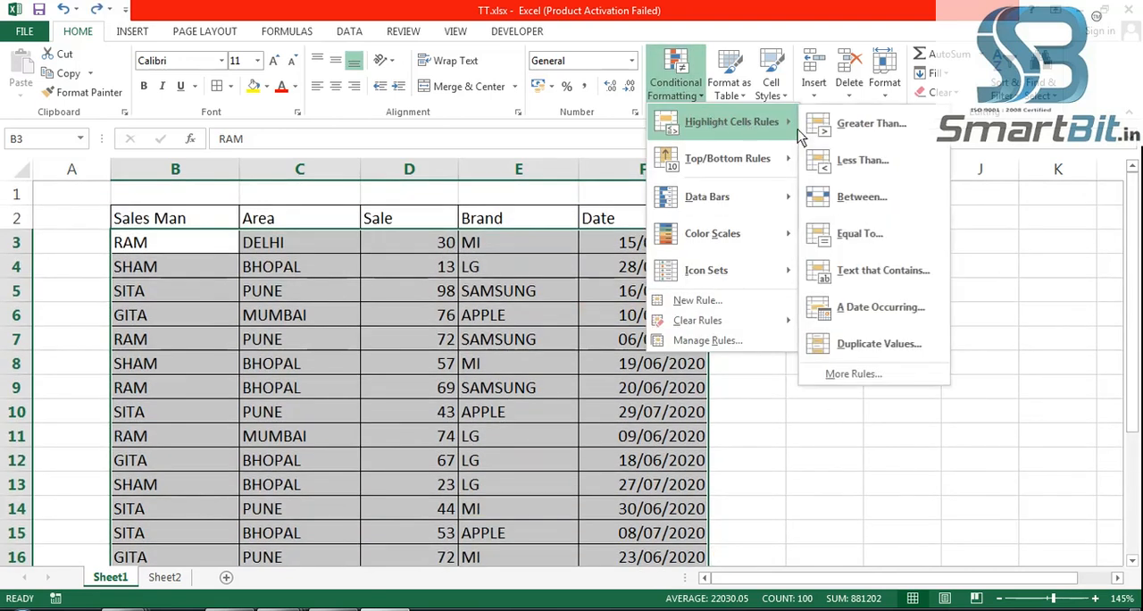
left_click(884, 308)
left_click(848, 258)
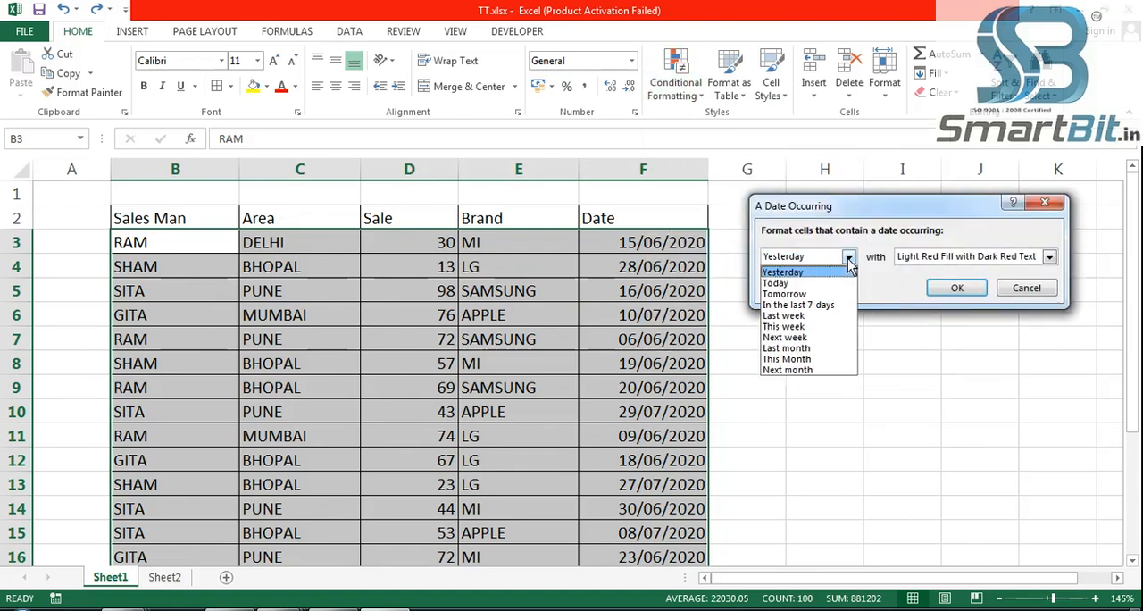
left_click(814, 348)
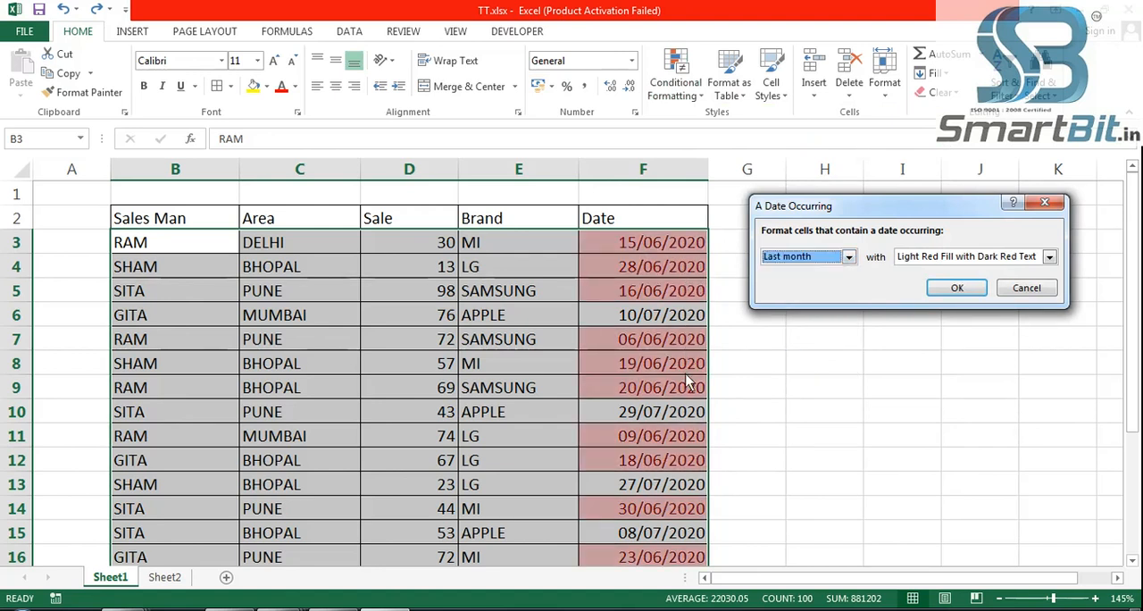
left_click(848, 257)
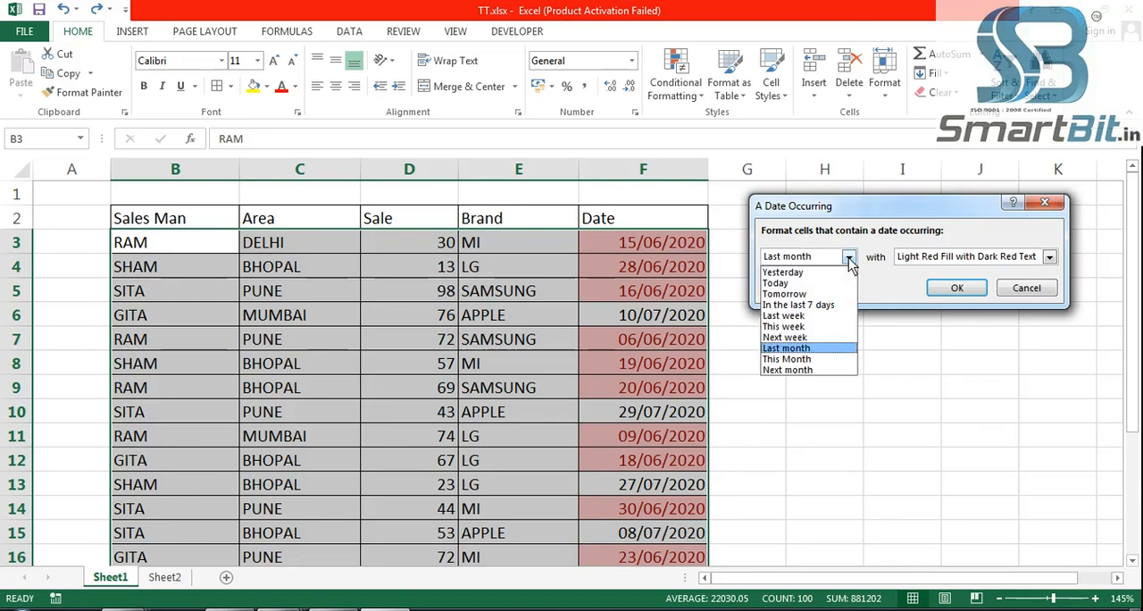
left_click(830, 359)
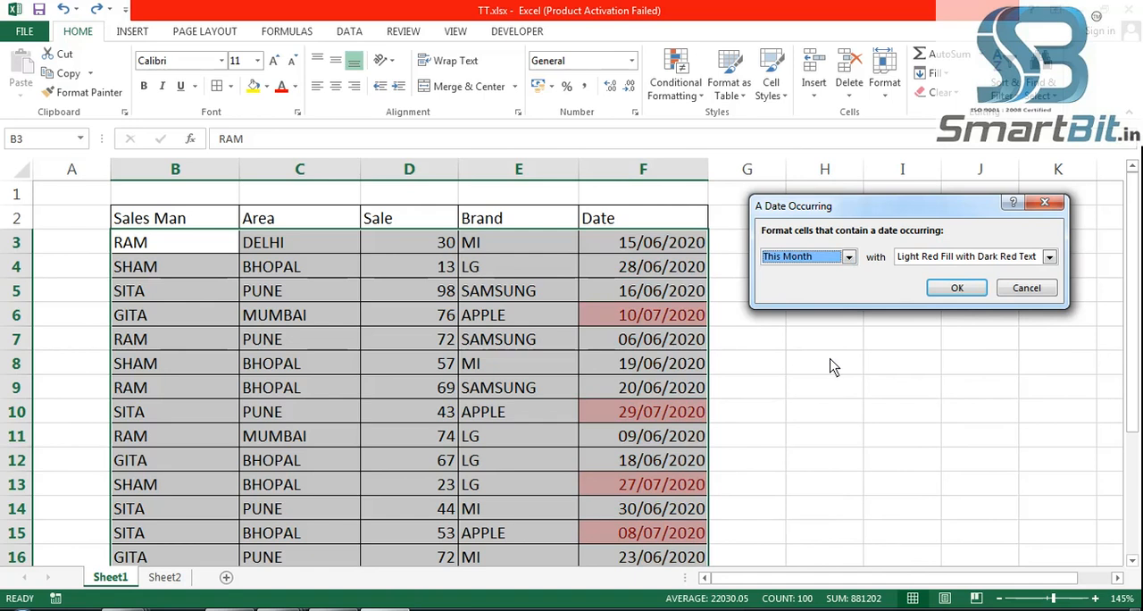
left_click(848, 257)
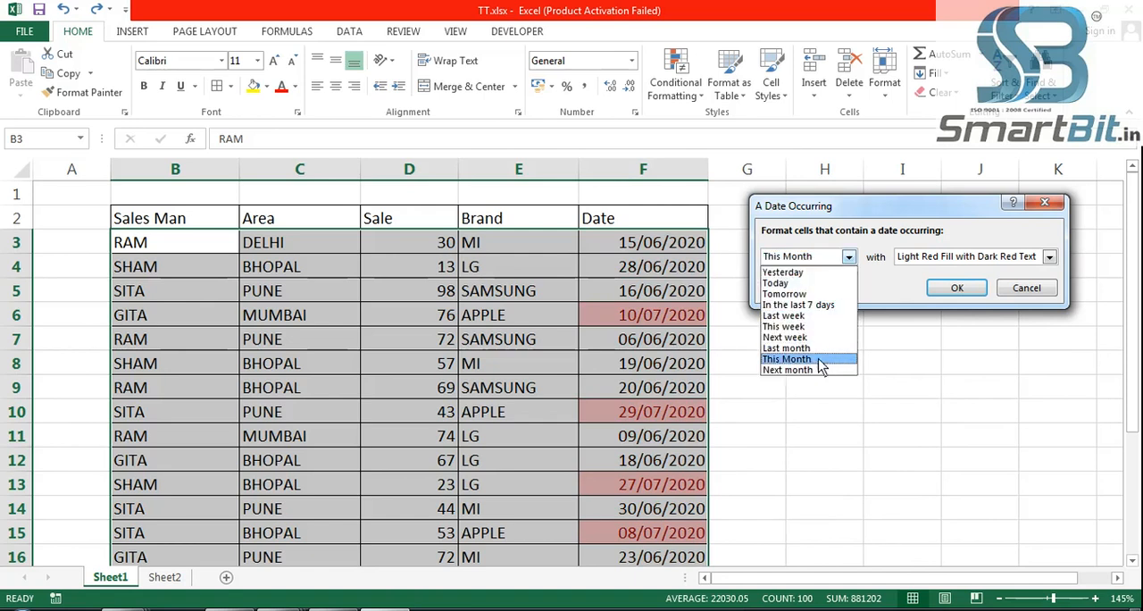
left_click(809, 370)
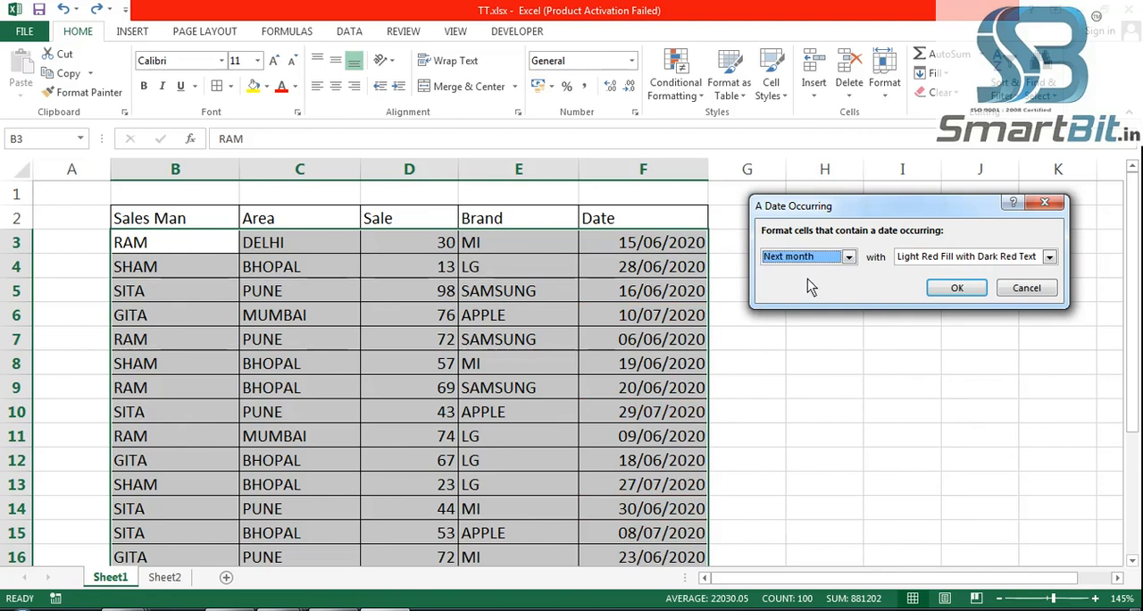
left_click(1026, 288)
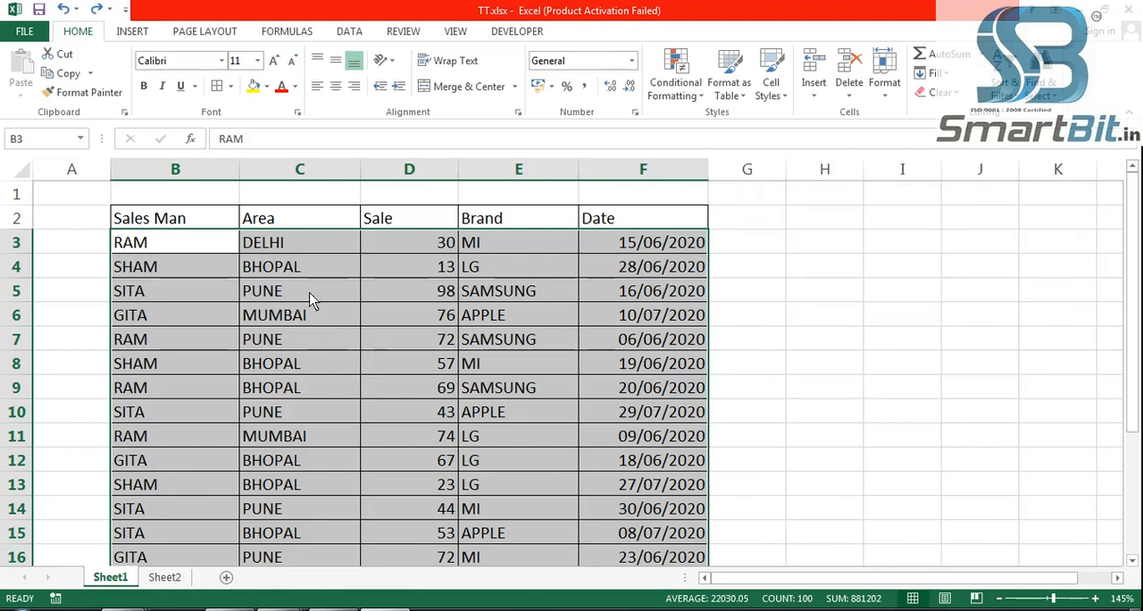
- Preview a Duplicate Values rule on the table data for duplicate and for unique values, and cancel it
left_click(680, 90)
mouse_move(706, 122)
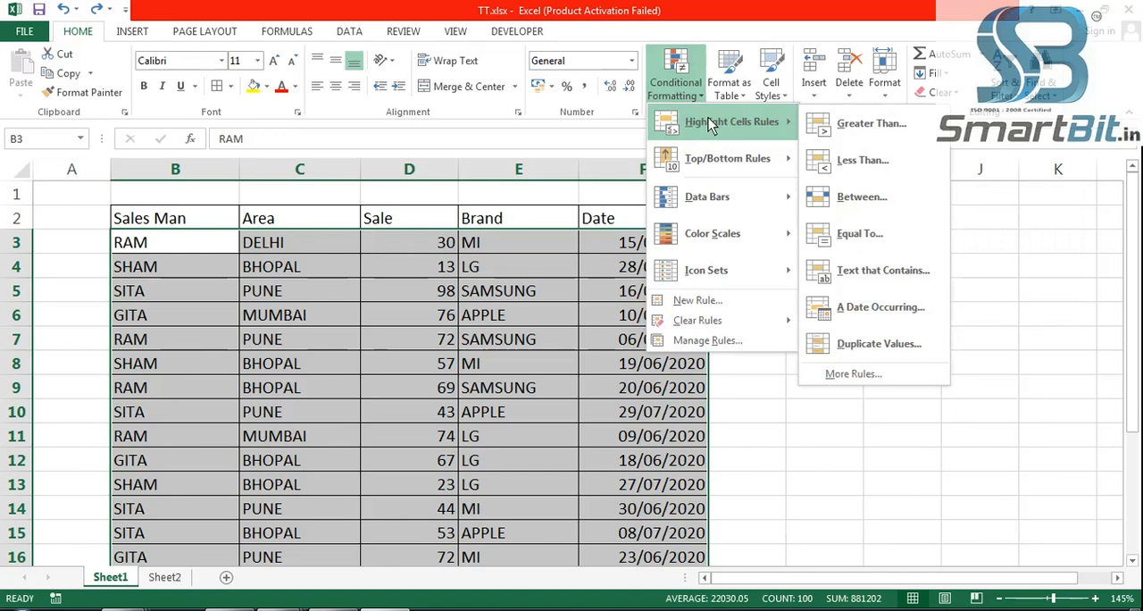
left_click(883, 341)
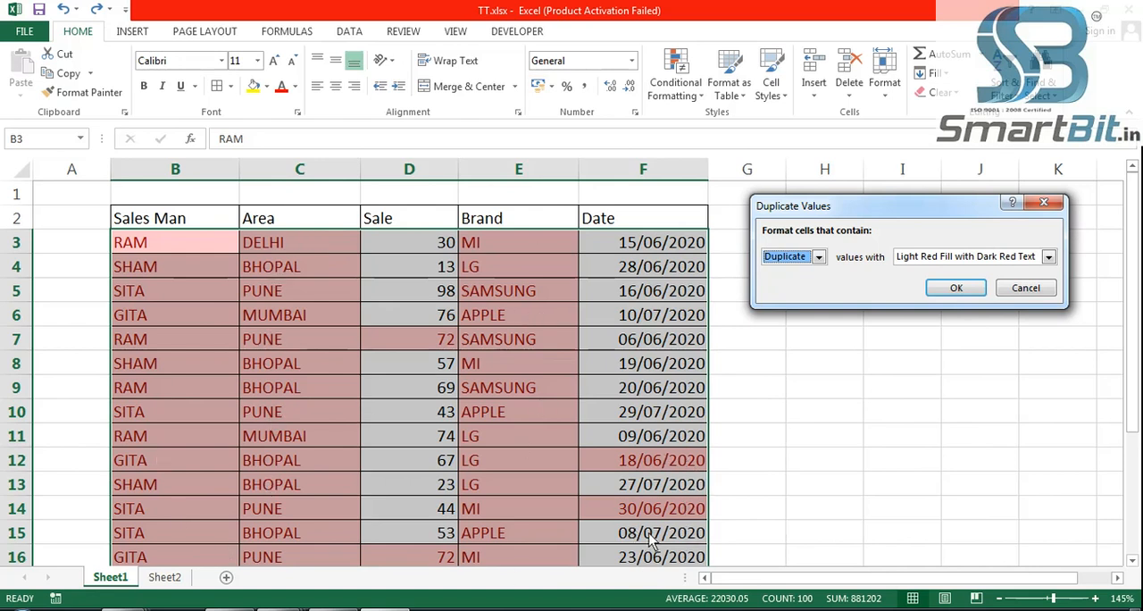
left_click(819, 257)
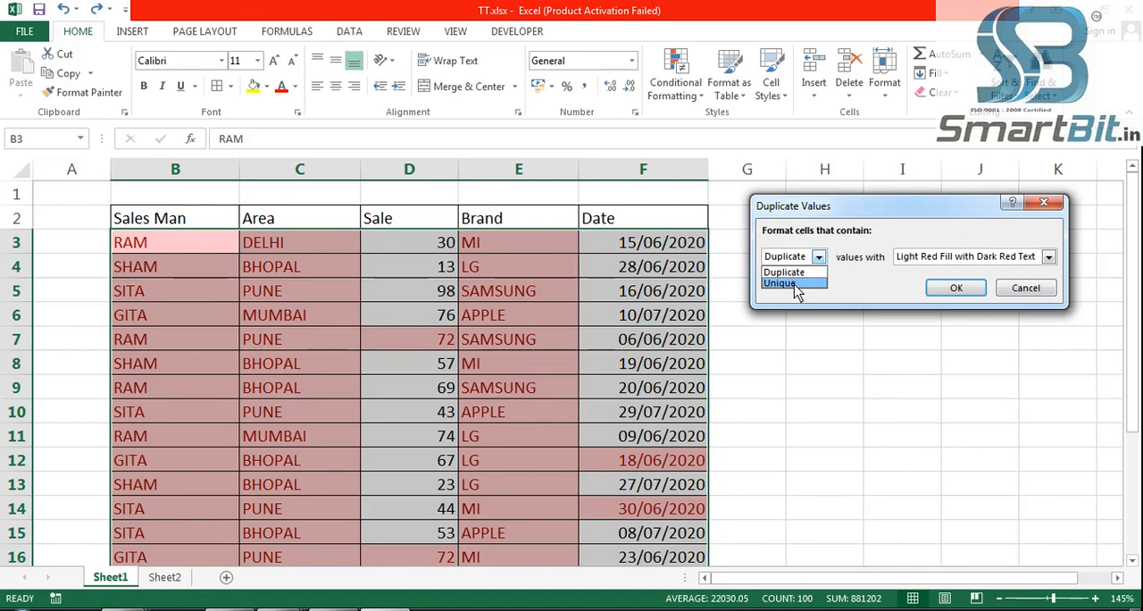
left_click(794, 284)
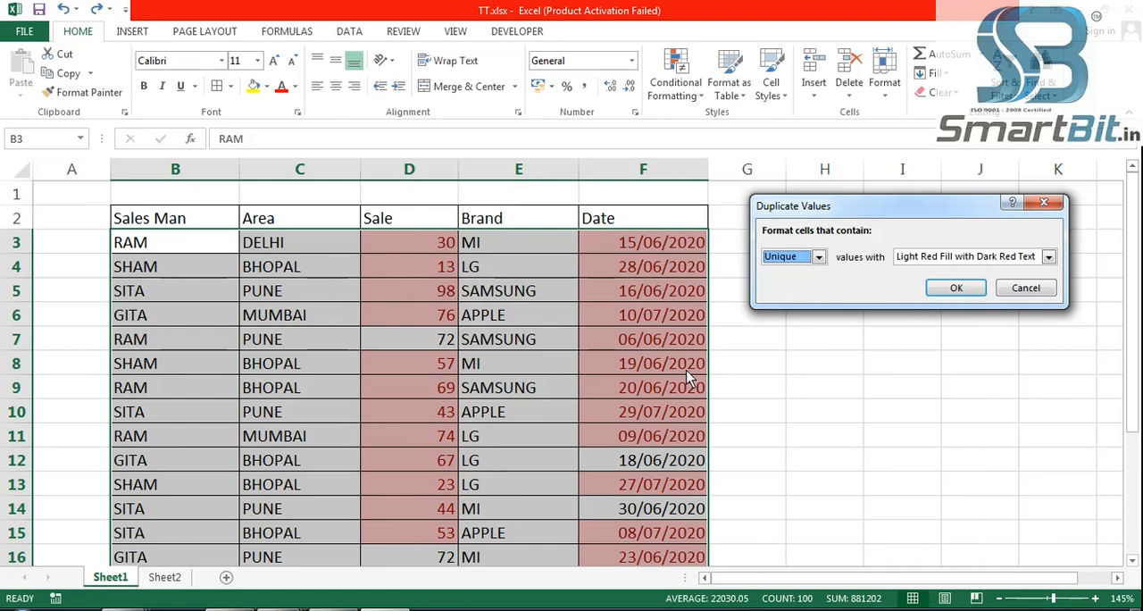
left_click(1026, 287)
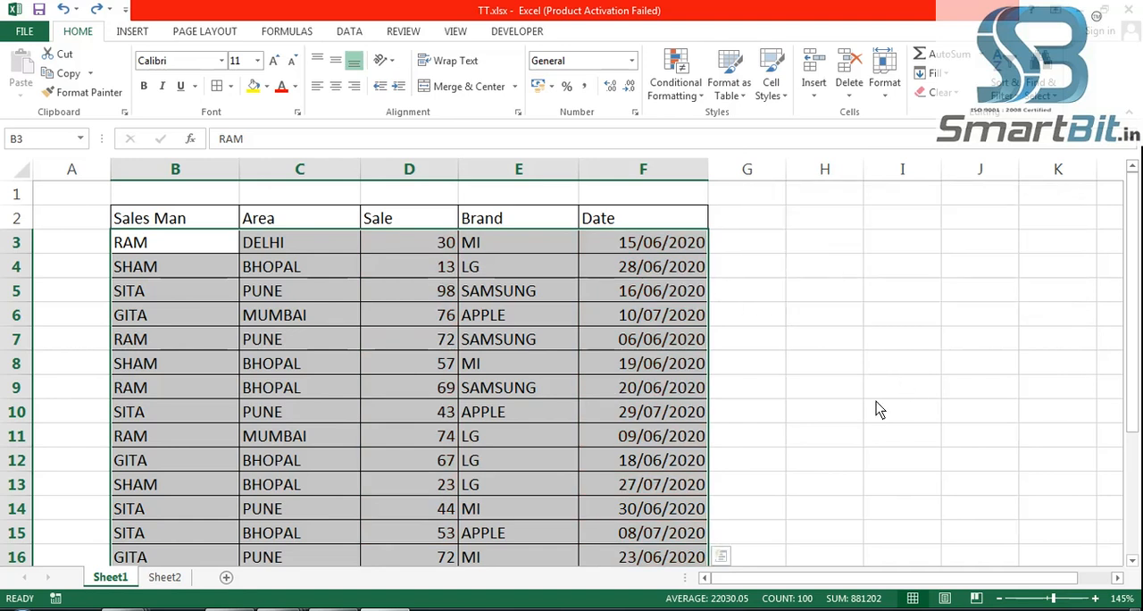
left_click(688, 95)
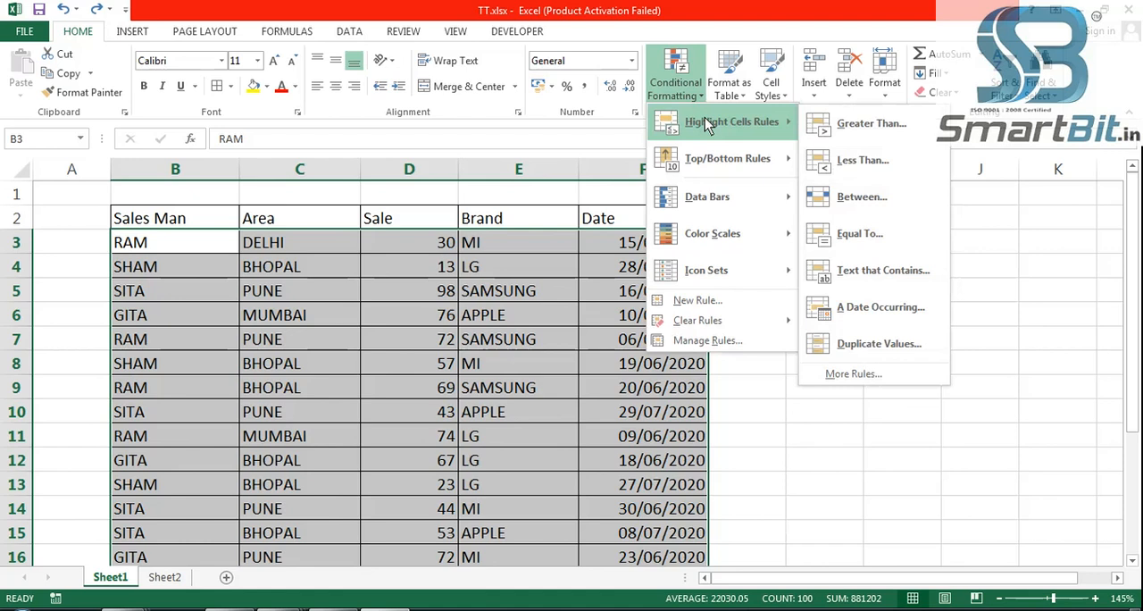
mouse_move(739, 168)
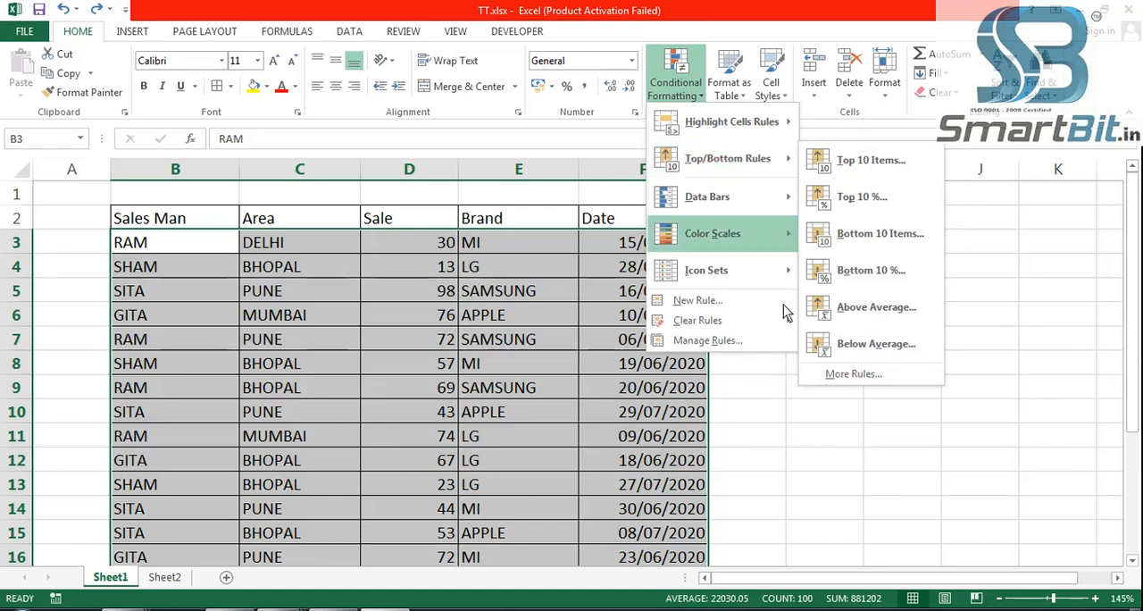
left_click(982, 443)
left_click(890, 438)
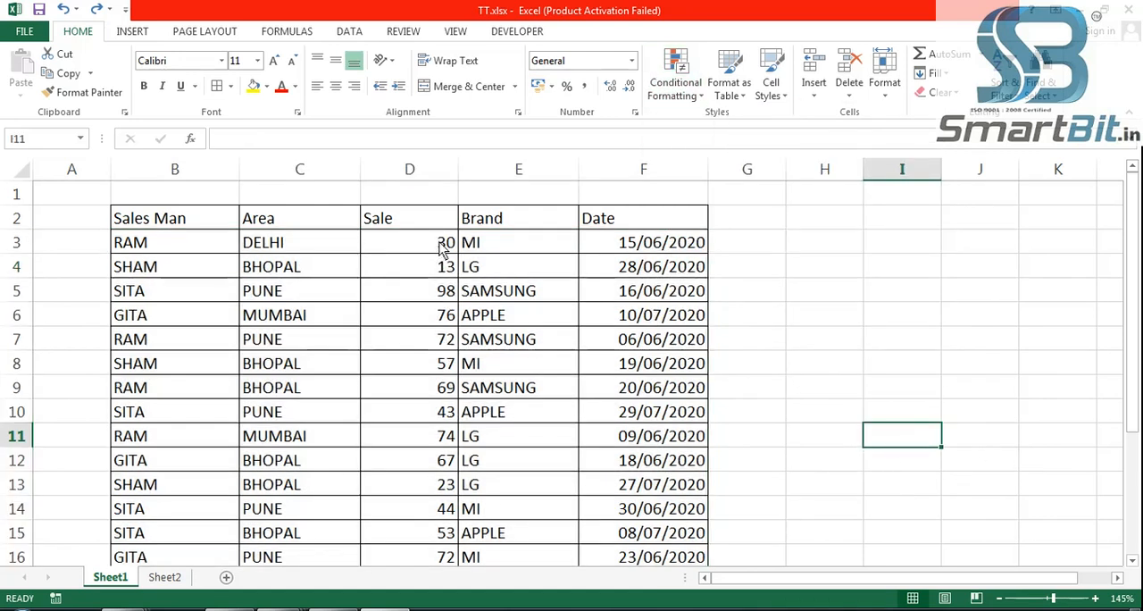
- Enter the formula =RANDBETWEEN(11,100) in cell B15 of Sheet2
left_click(179, 580)
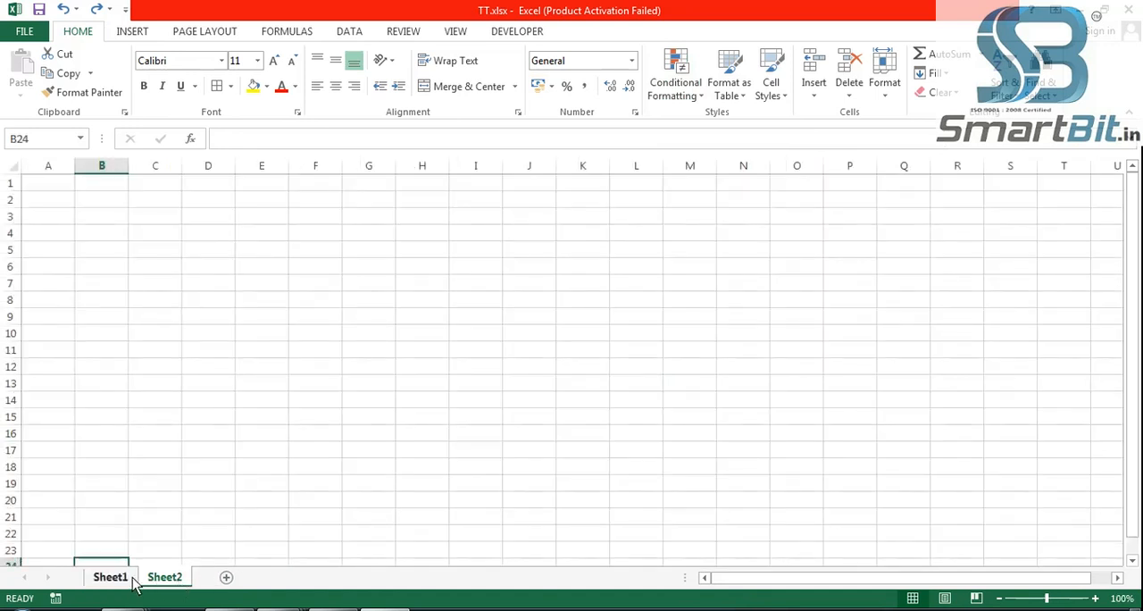
scroll(176, 265, "up", 6)
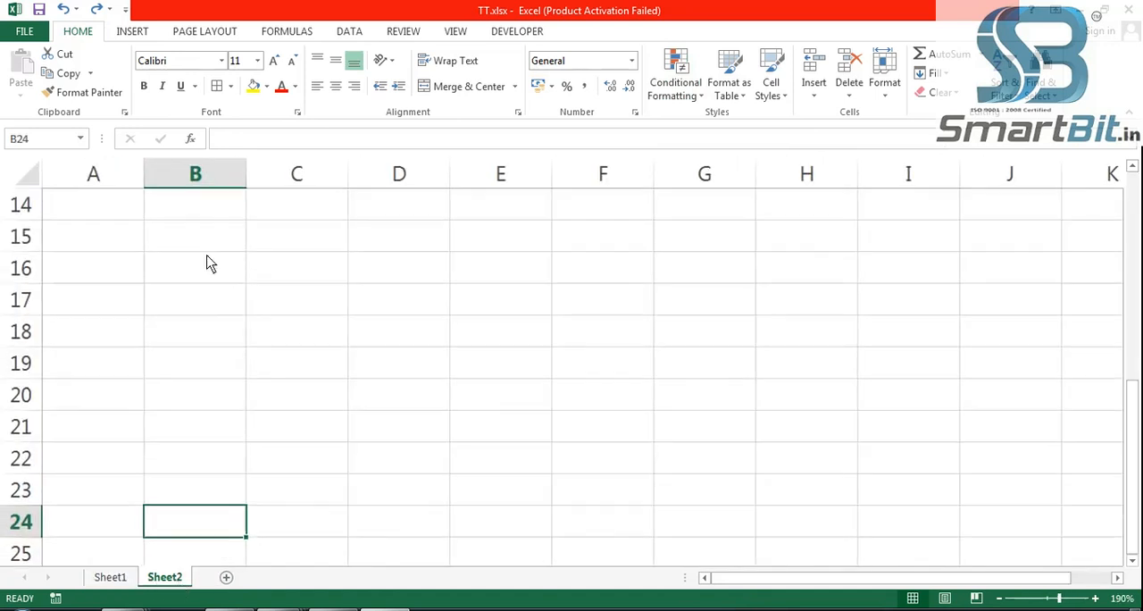
left_click(220, 257)
type("=ran")
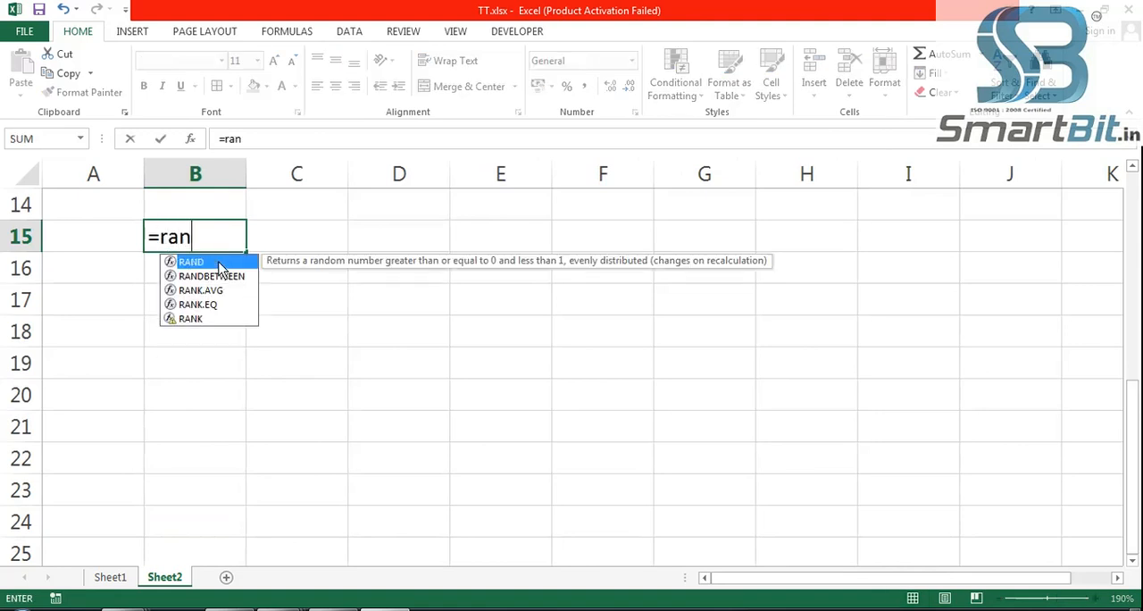
double_click(222, 271)
type("11,100")
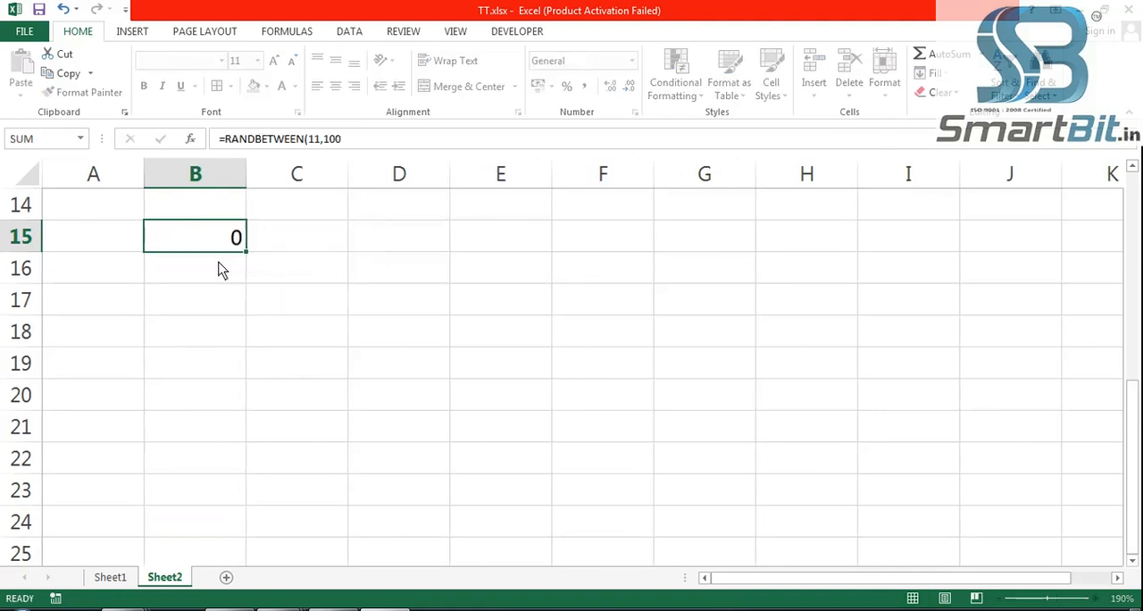
key("Return")
- Fill the RANDBETWEEN formula from B15 across to column H and down to row 25
left_click(207, 242)
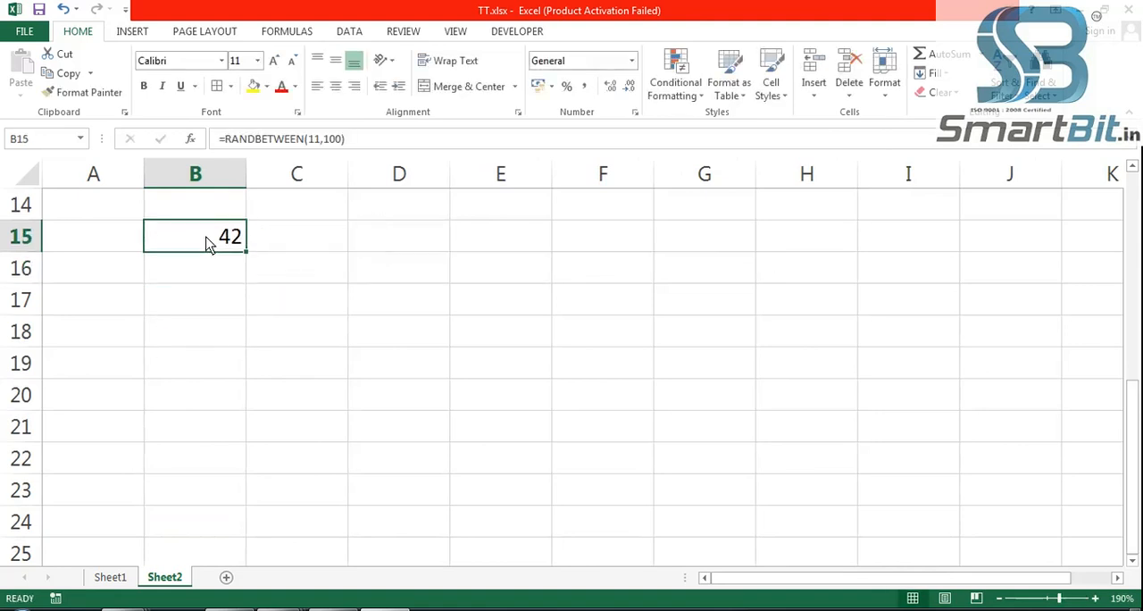
key("shift+Right")
key("shift+Right")
key("shift+Right")
key("shift+Right")
key("shift+Right")
key("shift+Right")
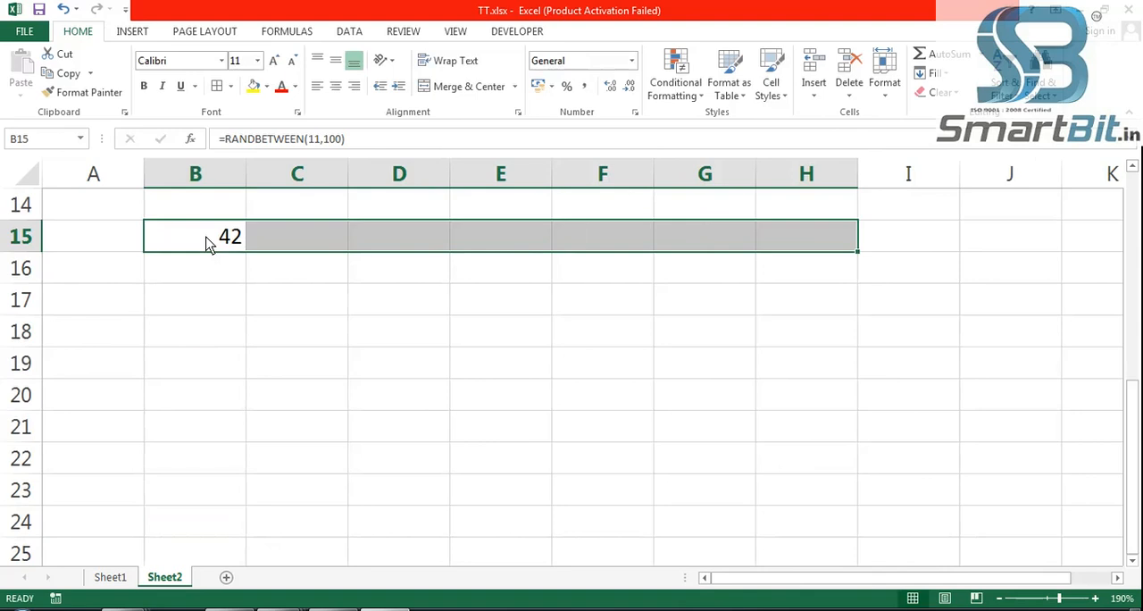
key("ctrl+r")
key("shift+Down")
key("shift+Down")
key("shift+Down")
key("shift+Down")
key("shift+Down")
key("shift+Down")
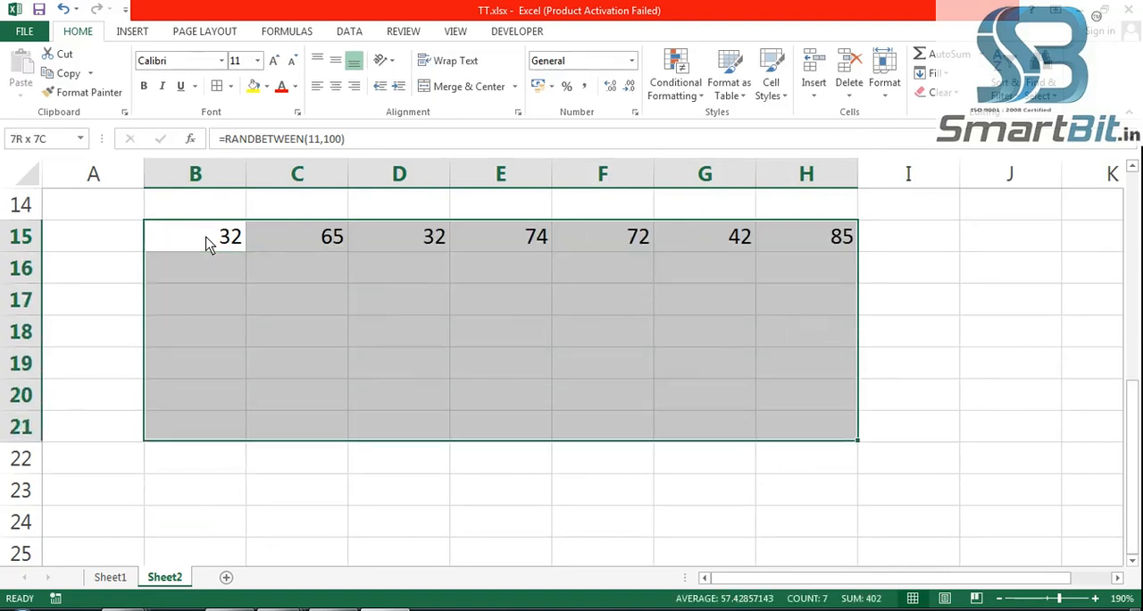
key("shift+Down")
key("shift+Down")
key("shift+Down")
key("shift+Down")
key("ctrl+d")
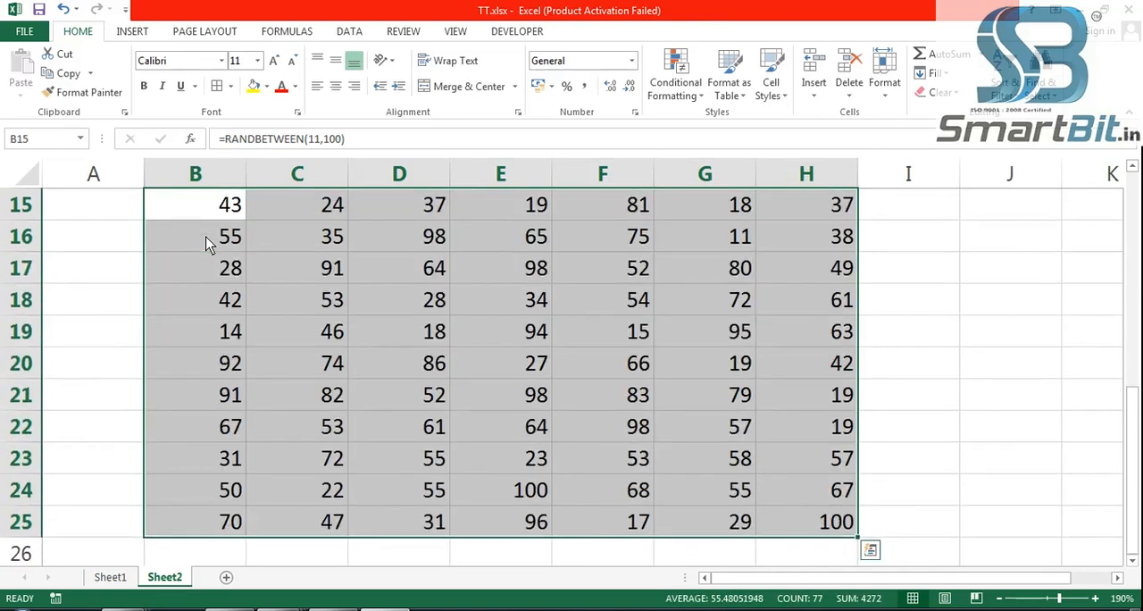
- Replace the random number formulas in B15:H25 with their values
key("ctrl+c")
key("alt+e")
key("s")
key("v")
key("Return")
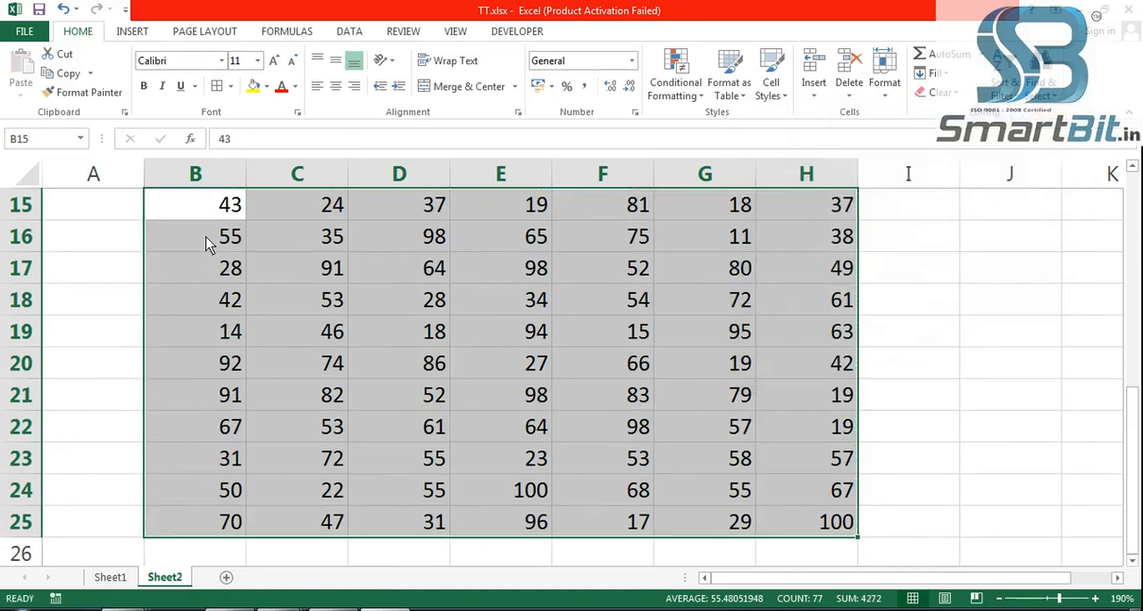
left_click(924, 401)
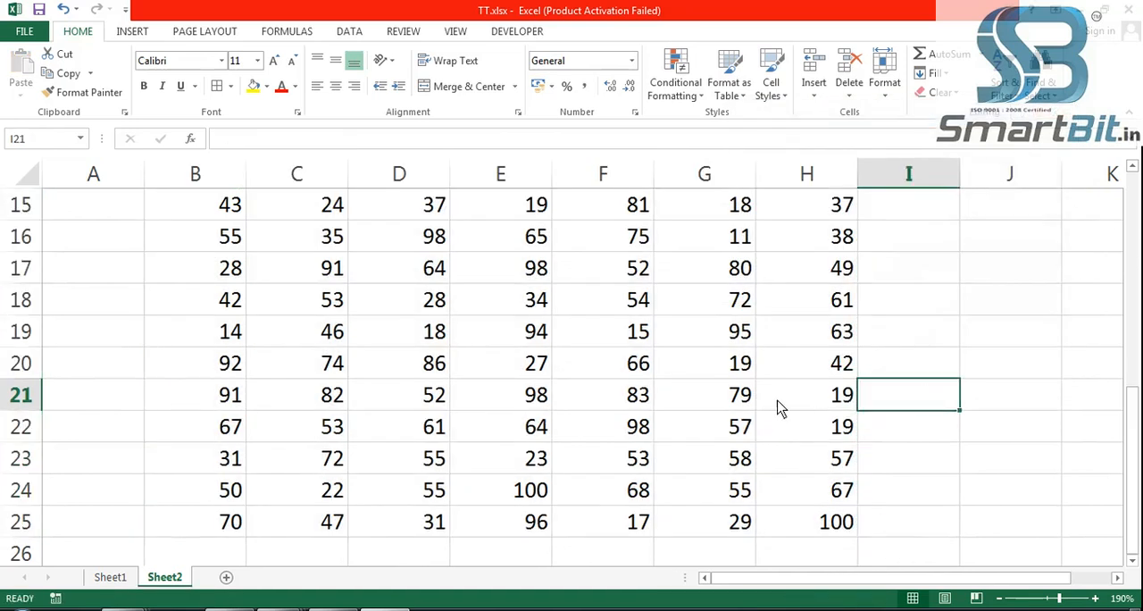
- Preview a Top 10 Items rule on B15:H25, reducing the rank from 10 through 4 and 2, and cancel it
left_click(1132, 168)
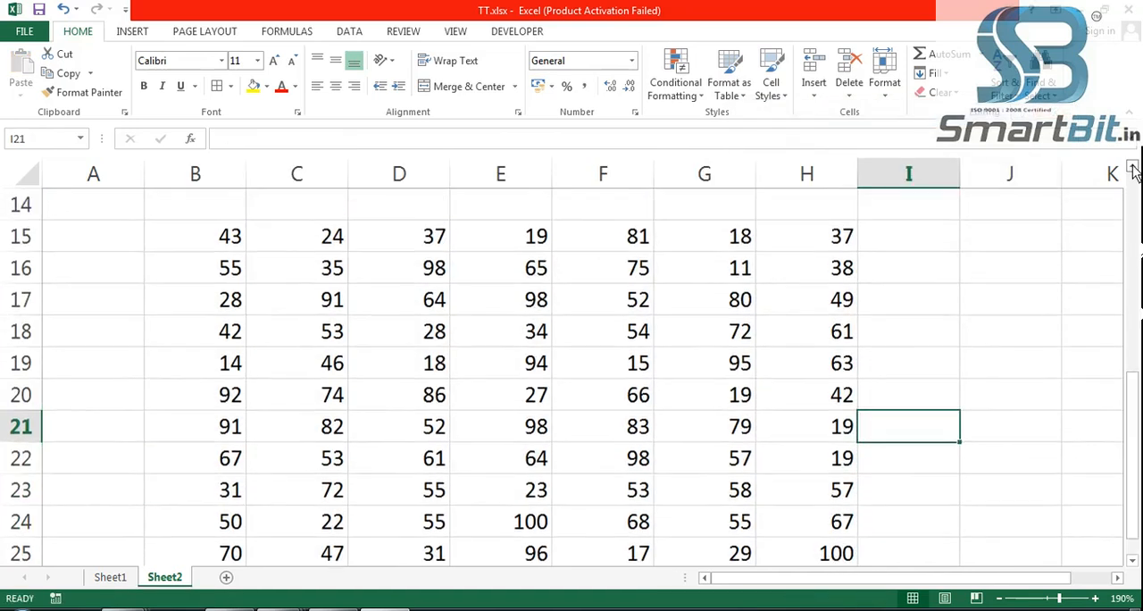
left_click_drag(240, 247, 833, 488)
scroll(952, 470, "up", 1)
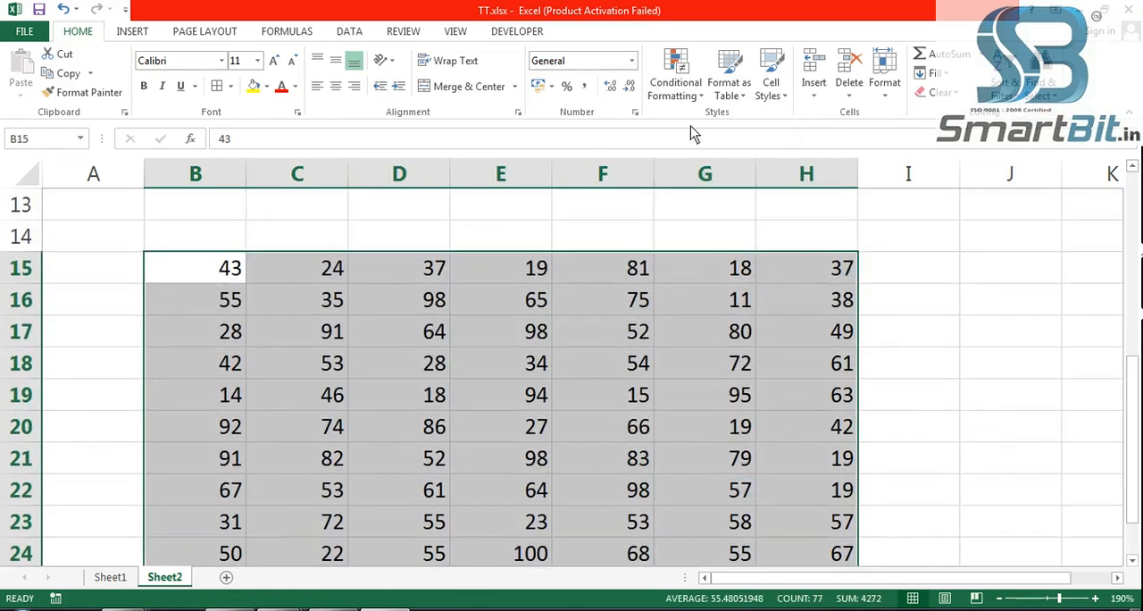
left_click(684, 91)
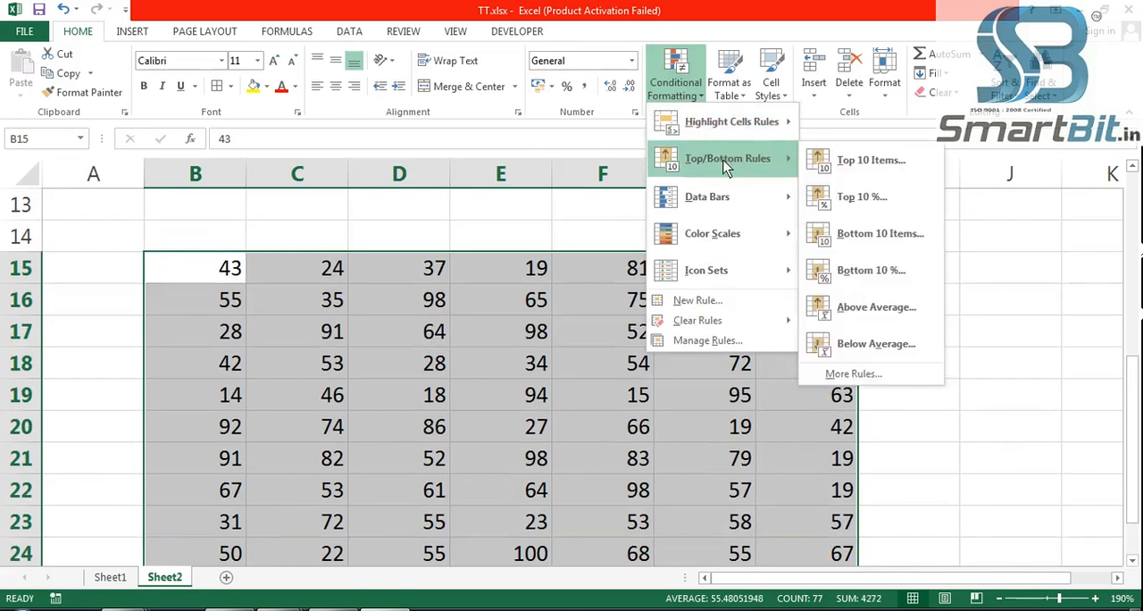
left_click(871, 160)
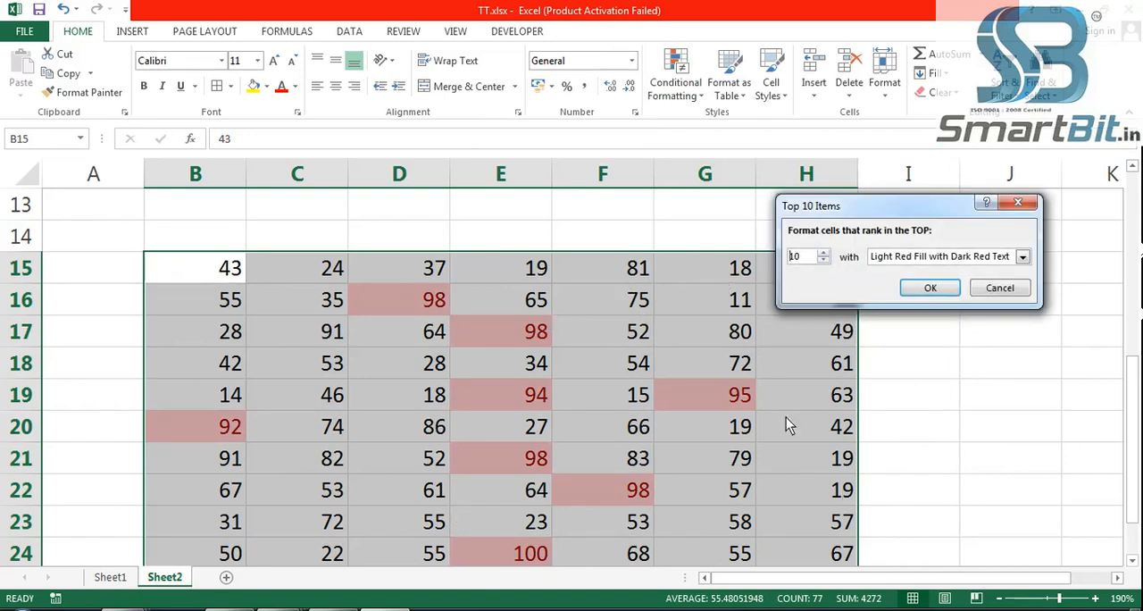
left_click(822, 261)
left_click(822, 261)
left_click(822, 261)
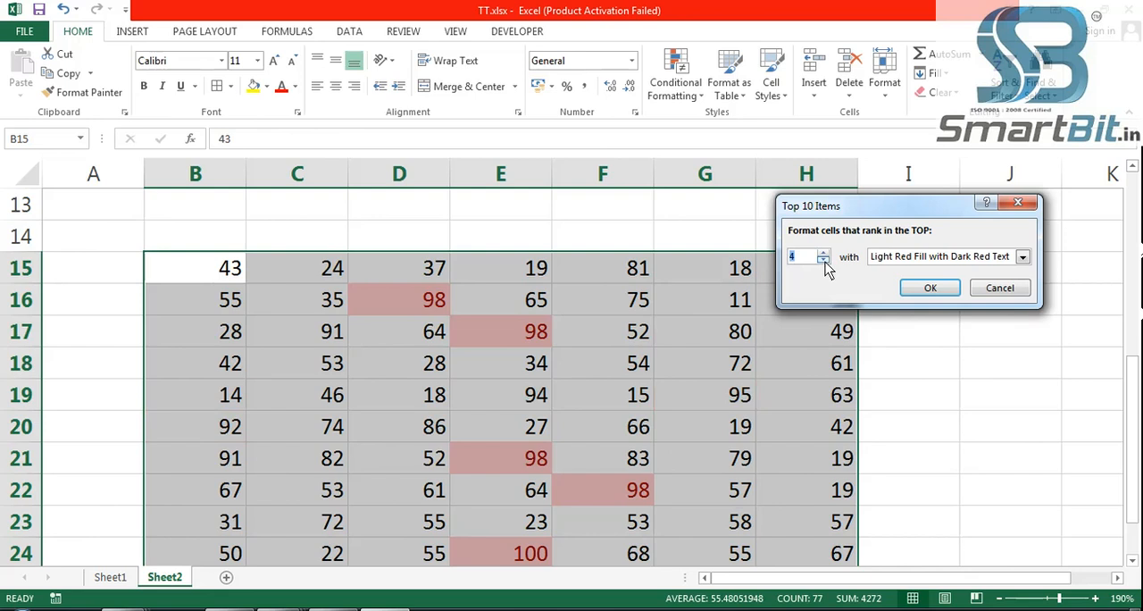
left_click(823, 261)
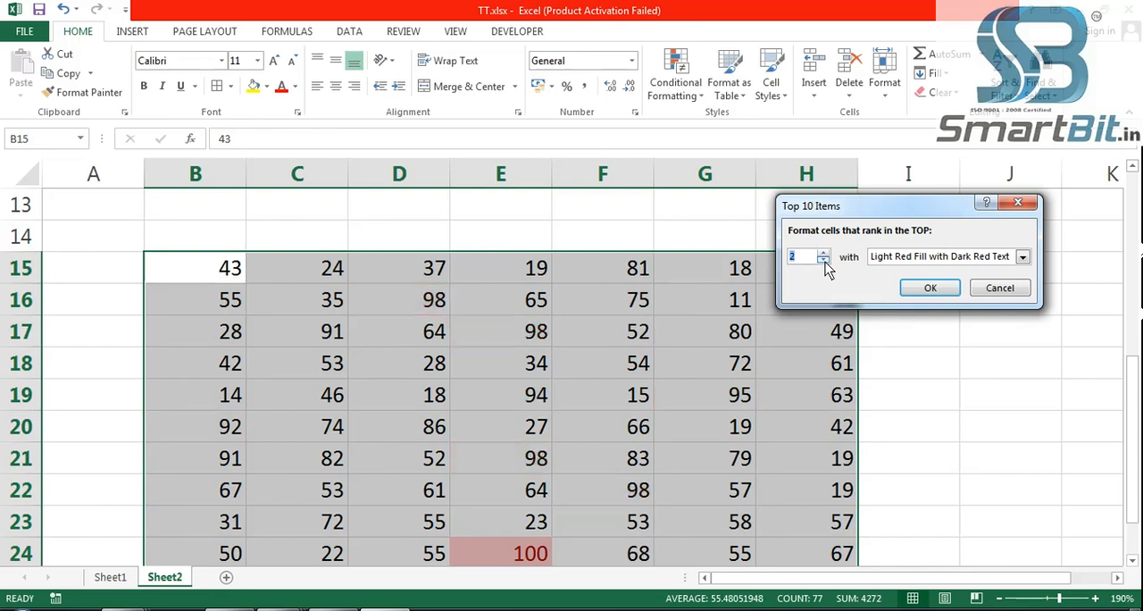
left_click(824, 262)
left_click(1000, 288)
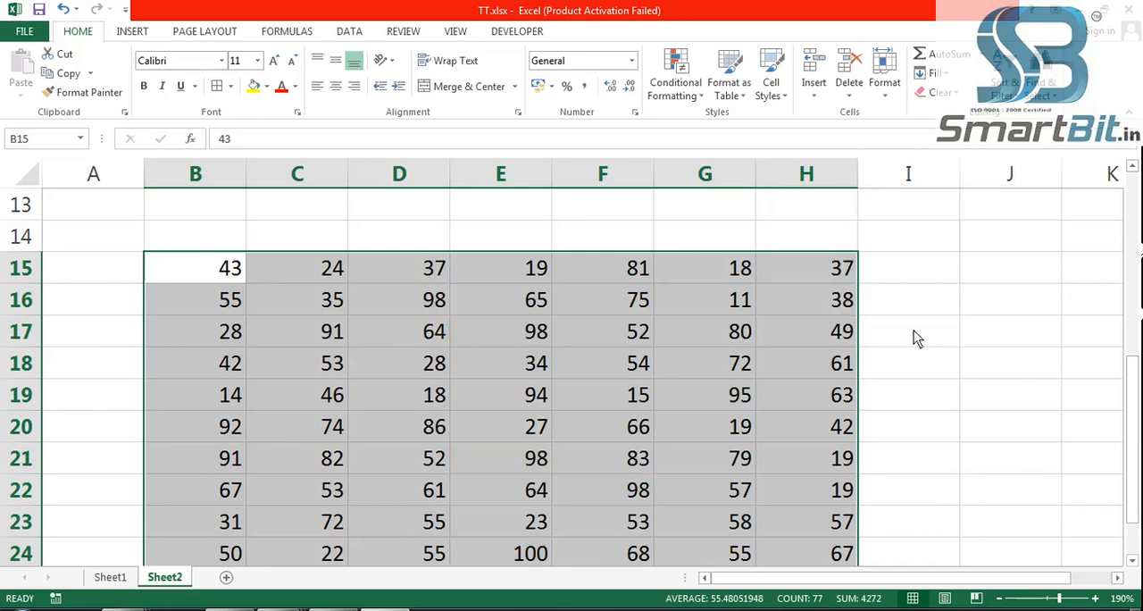
- Select the Sale values in D3:D22 of the sales table on Sheet1
left_click(114, 580)
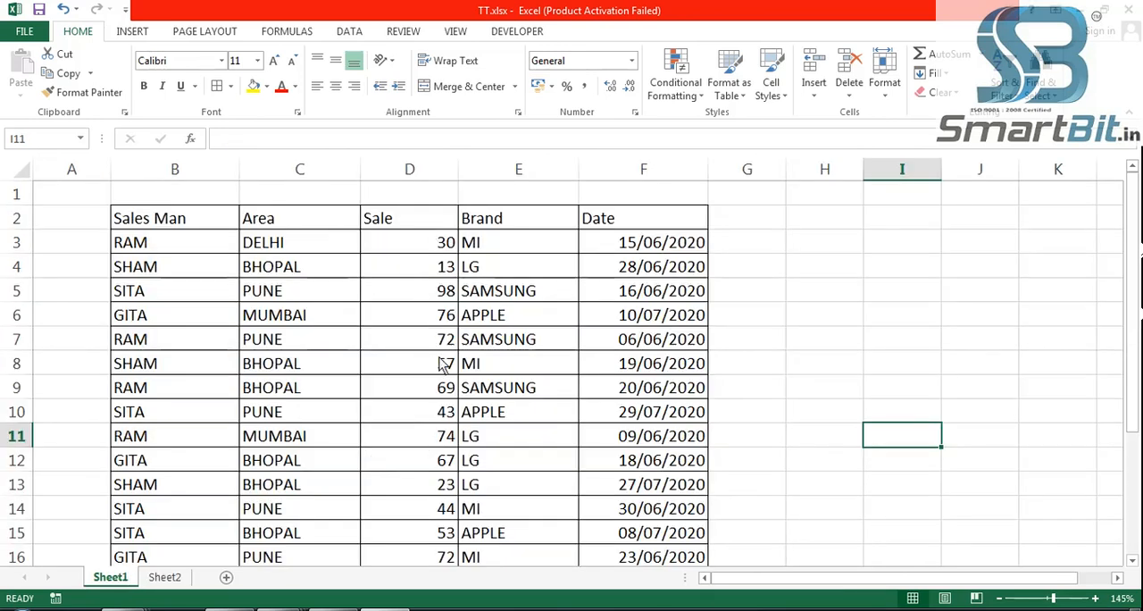
left_click_drag(439, 247, 424, 533)
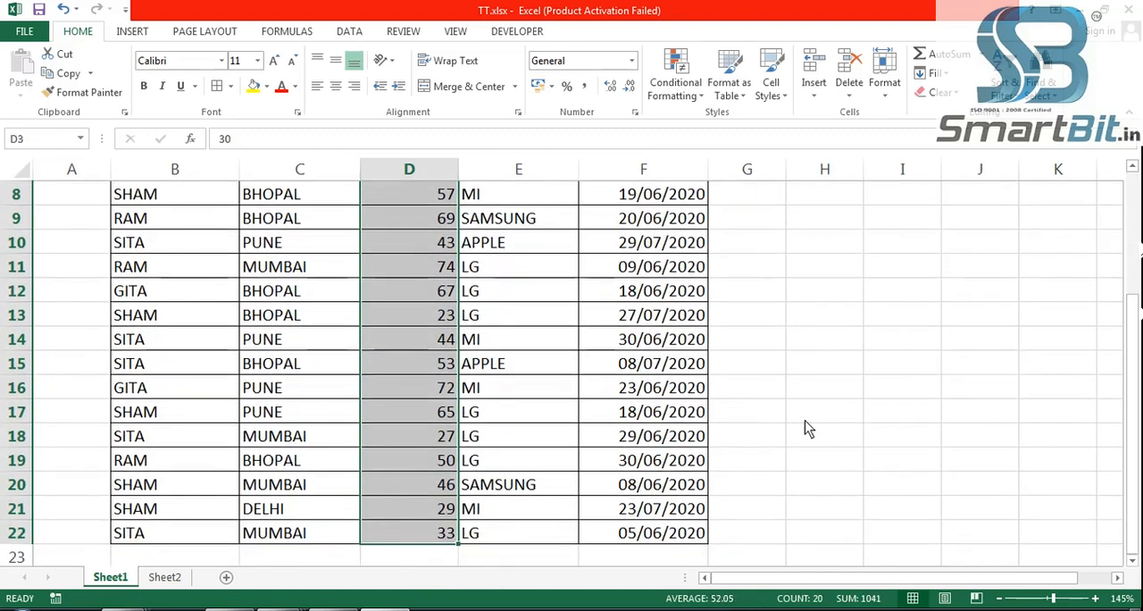
scroll(808, 421, "up", 2)
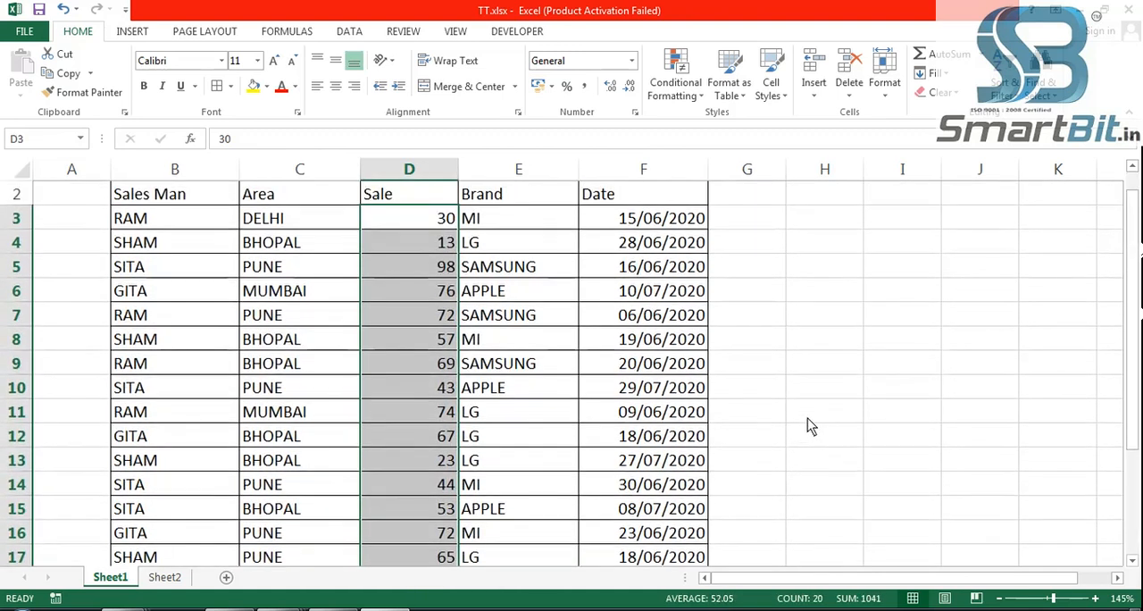
- Preview a Top 10 Items rule on the Sale values, lowering the rank through 7, 5 and 3 to 1, raising it to 3, and cancel it
left_click(686, 96)
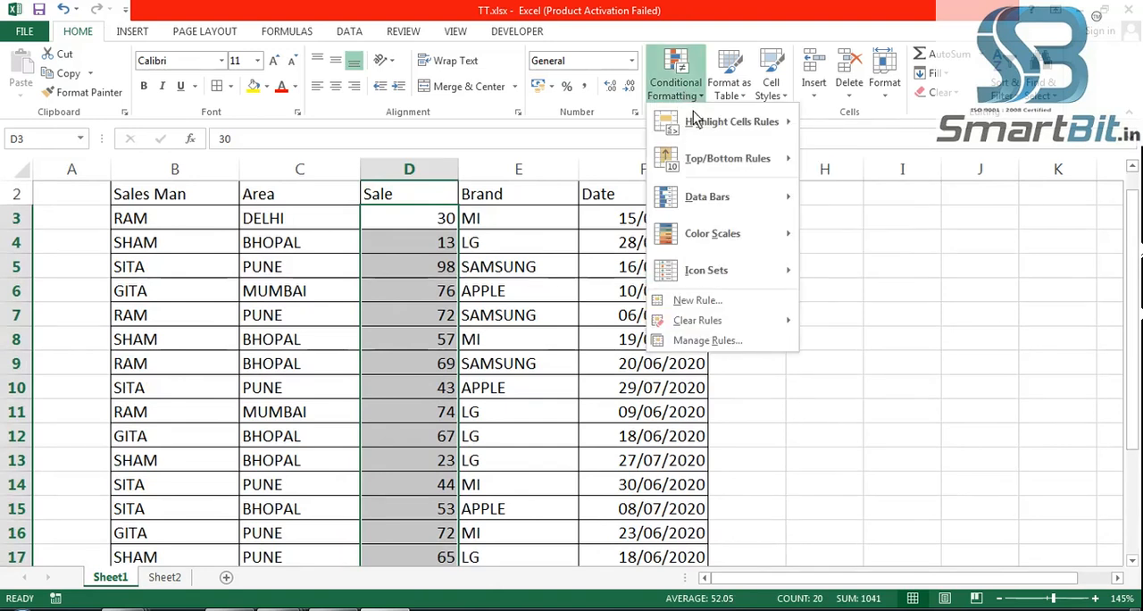
mouse_move(744, 168)
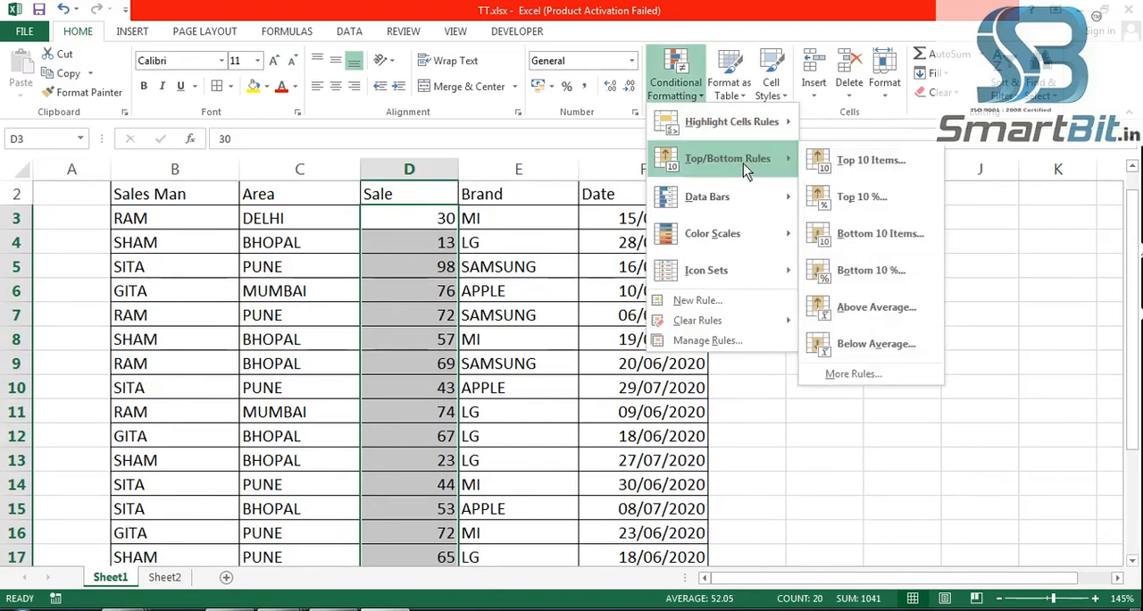
left_click(892, 170)
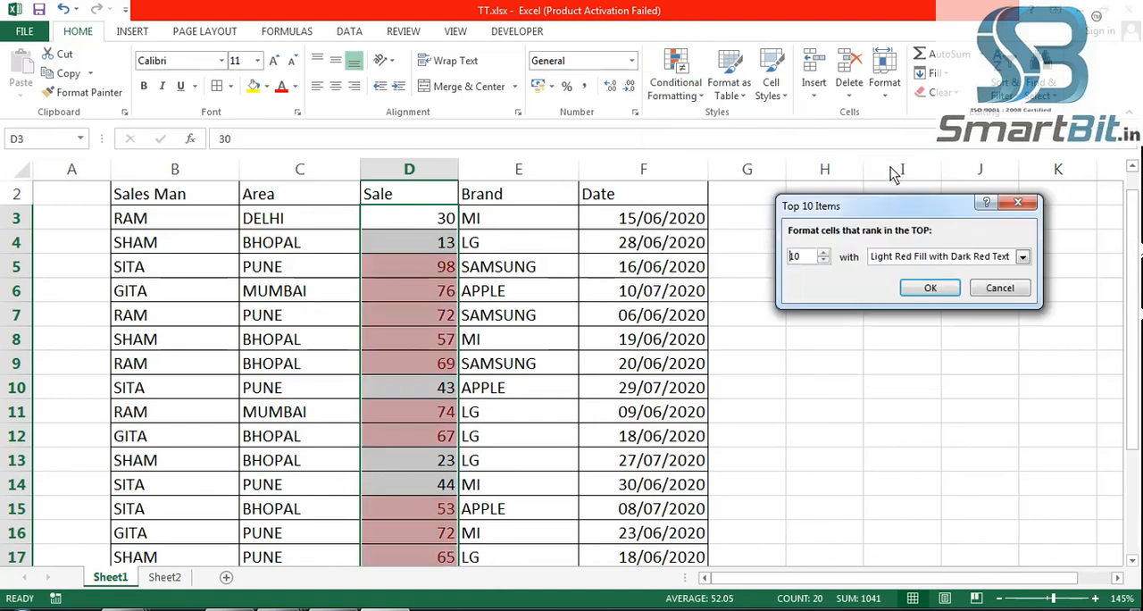
left_click(823, 261)
left_click(823, 261)
left_click(823, 261)
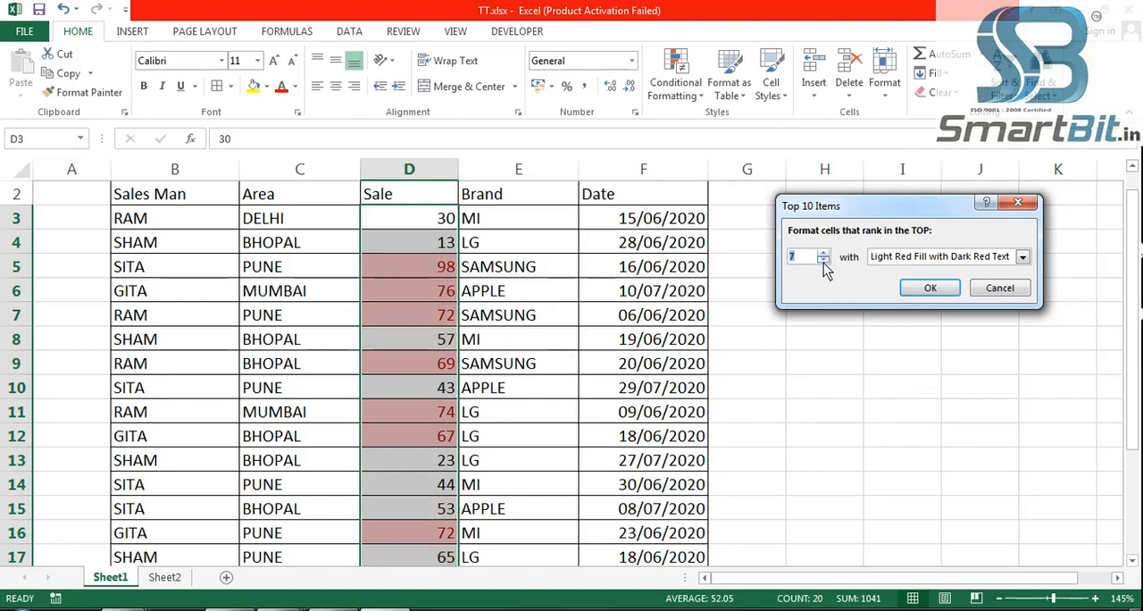
left_click(823, 261)
left_click(823, 260)
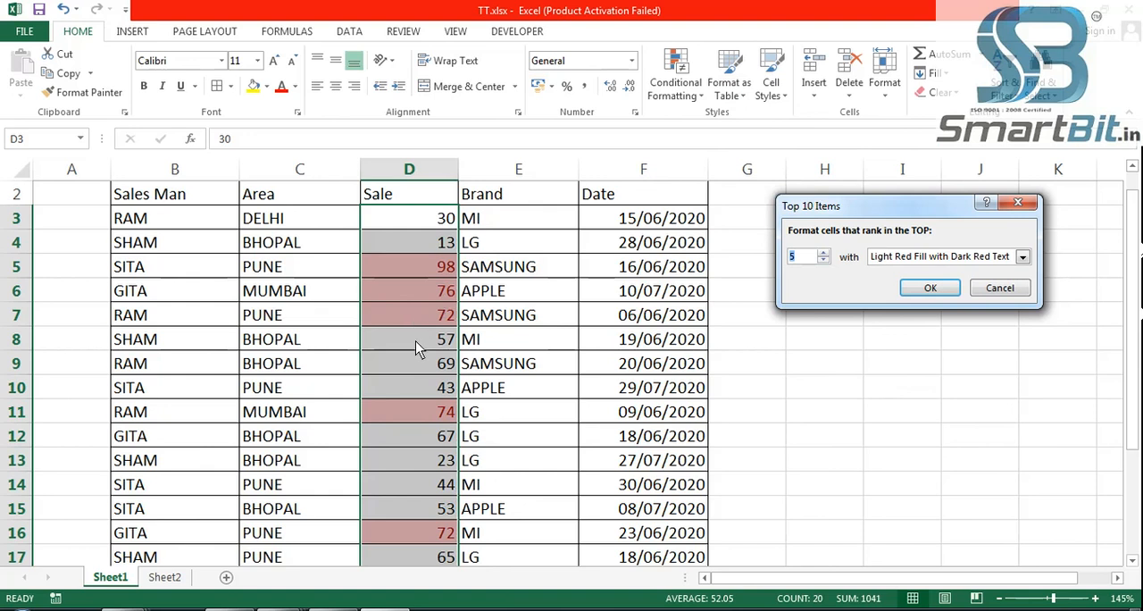
left_click(823, 261)
left_click(823, 261)
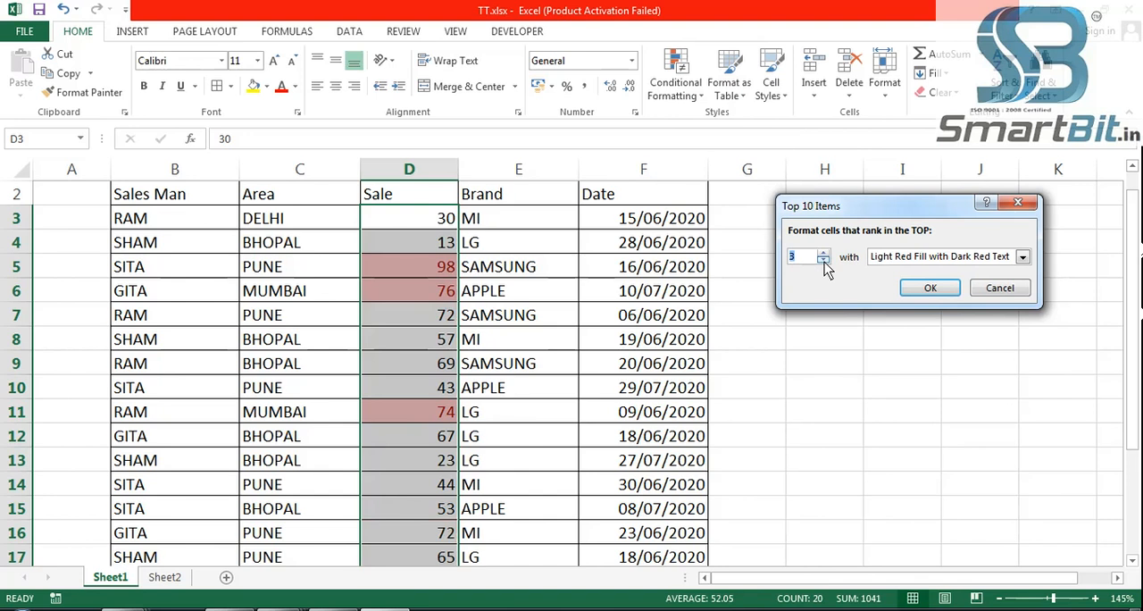
left_click(823, 261)
left_click(823, 261)
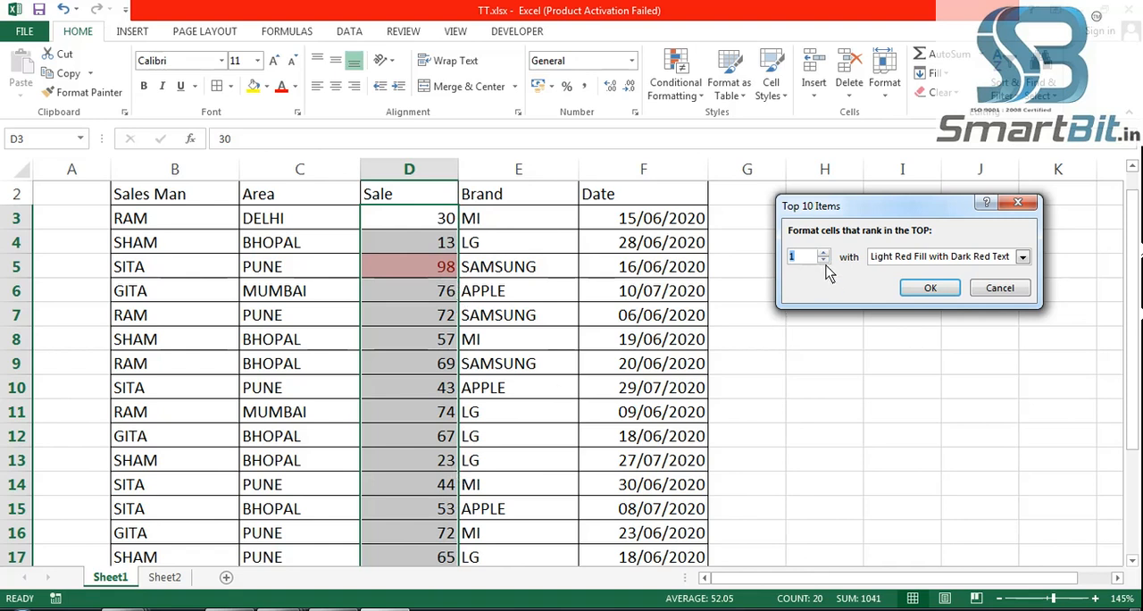
left_click(823, 254)
left_click(823, 253)
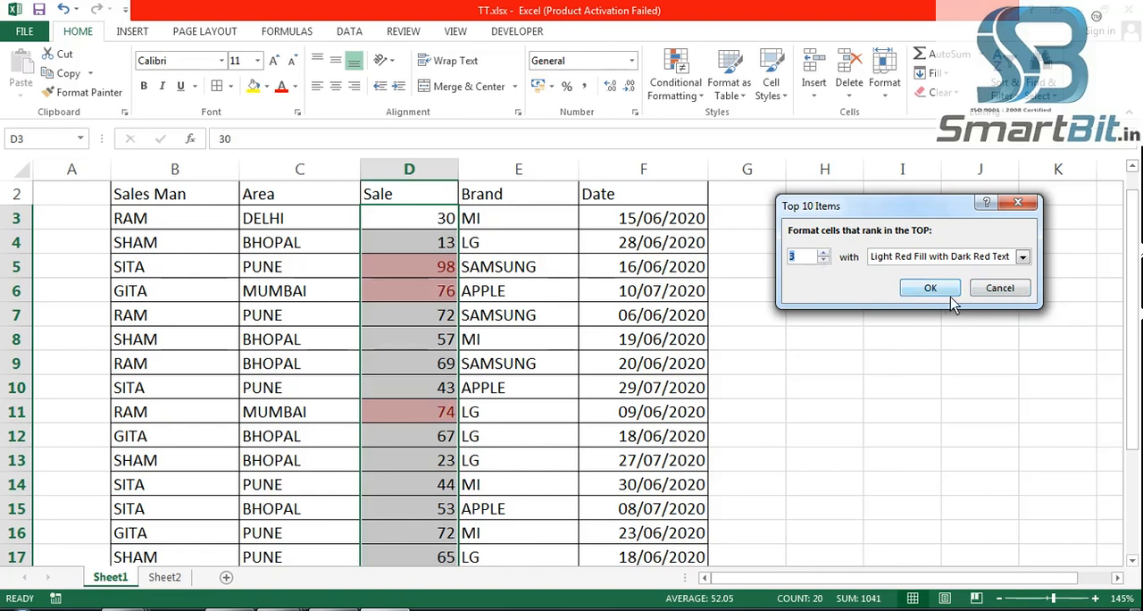
left_click(995, 289)
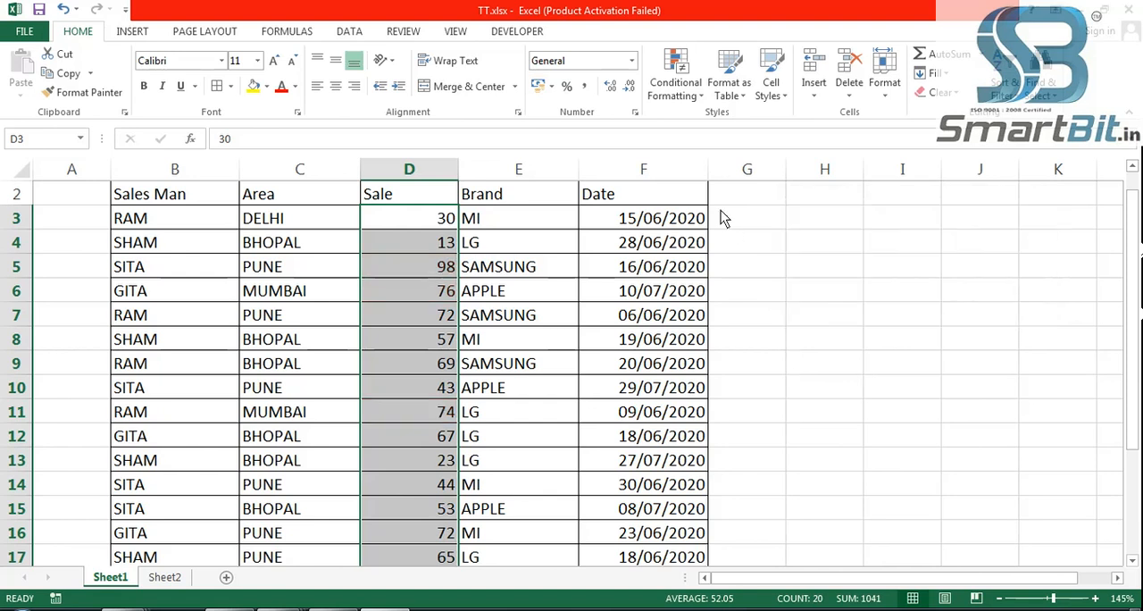
- Preview a Top 10% rule on the Sale values, raising the percentage through 17 to 20, and cancel it
left_click(680, 94)
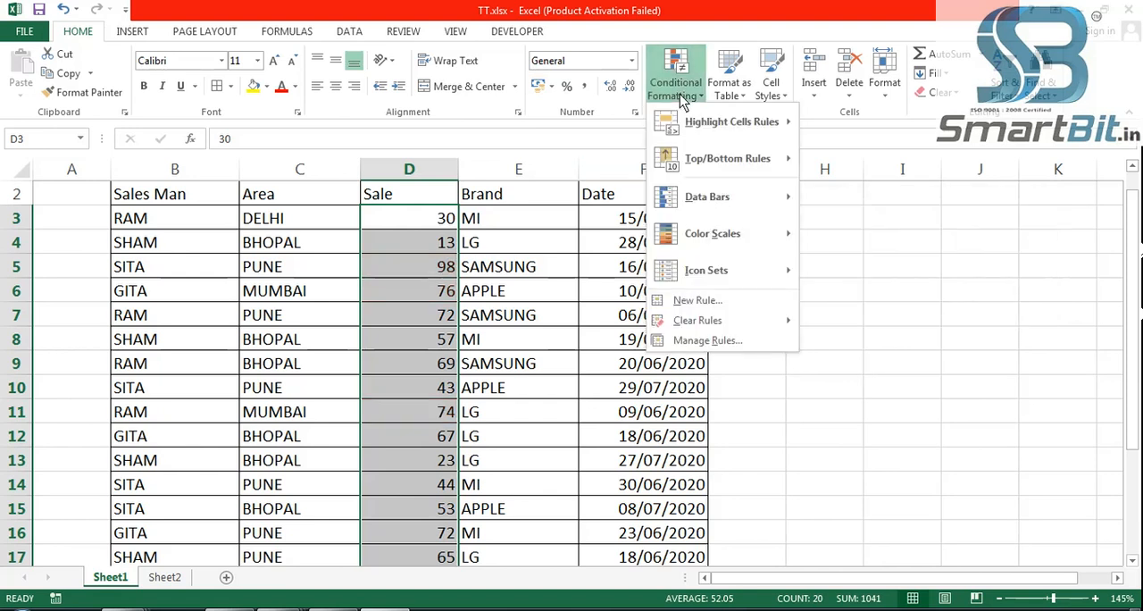
mouse_move(732, 156)
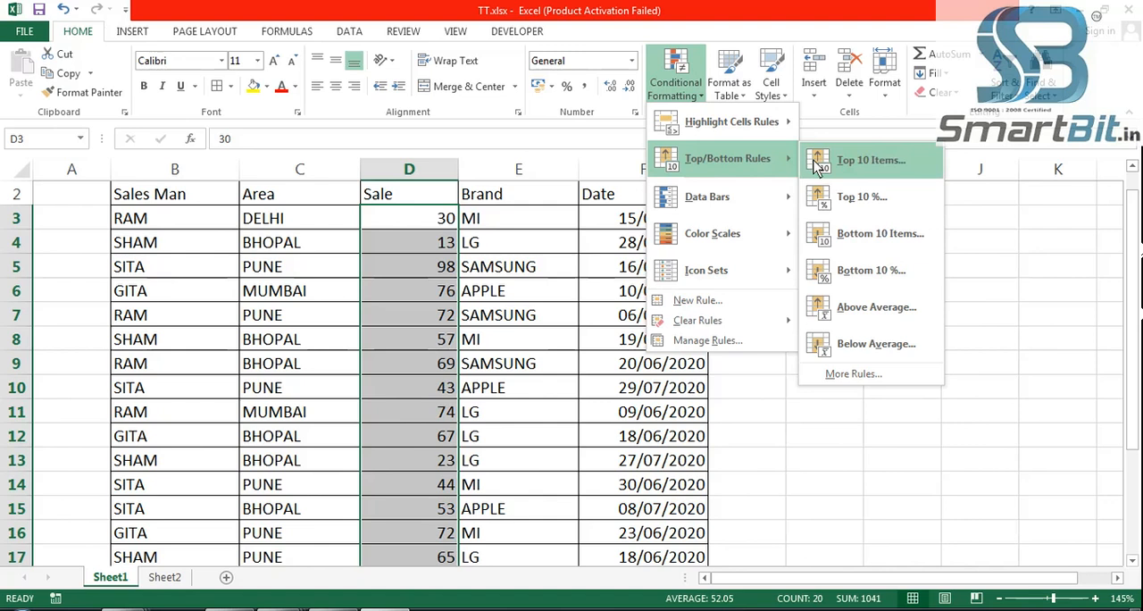
left_click(874, 203)
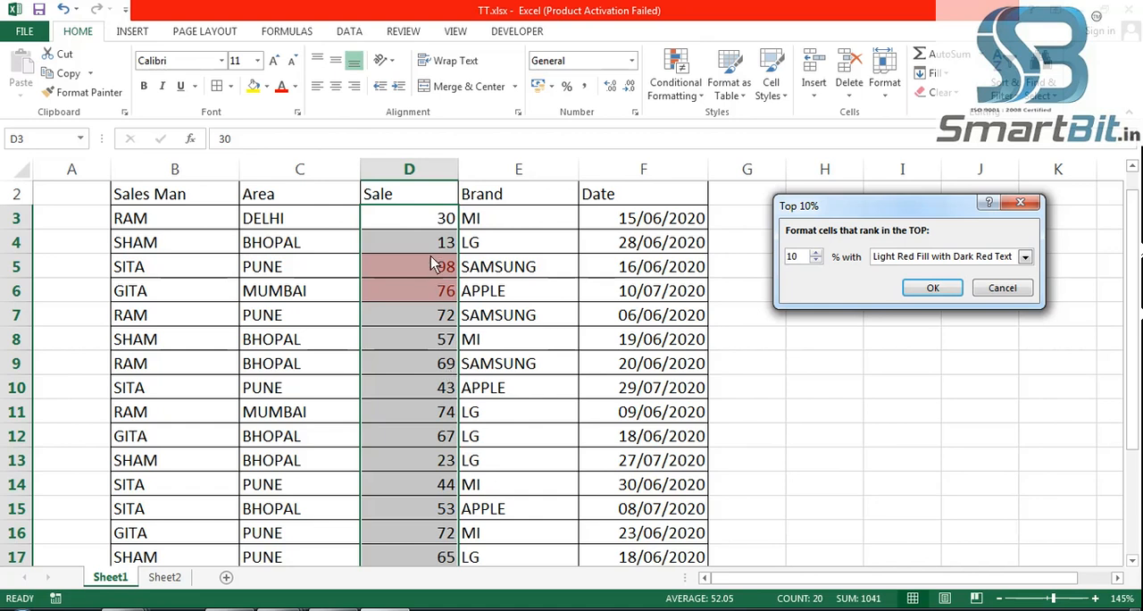
left_click(816, 253)
left_click(816, 252)
left_click(816, 252)
left_click(816, 252)
left_click(816, 253)
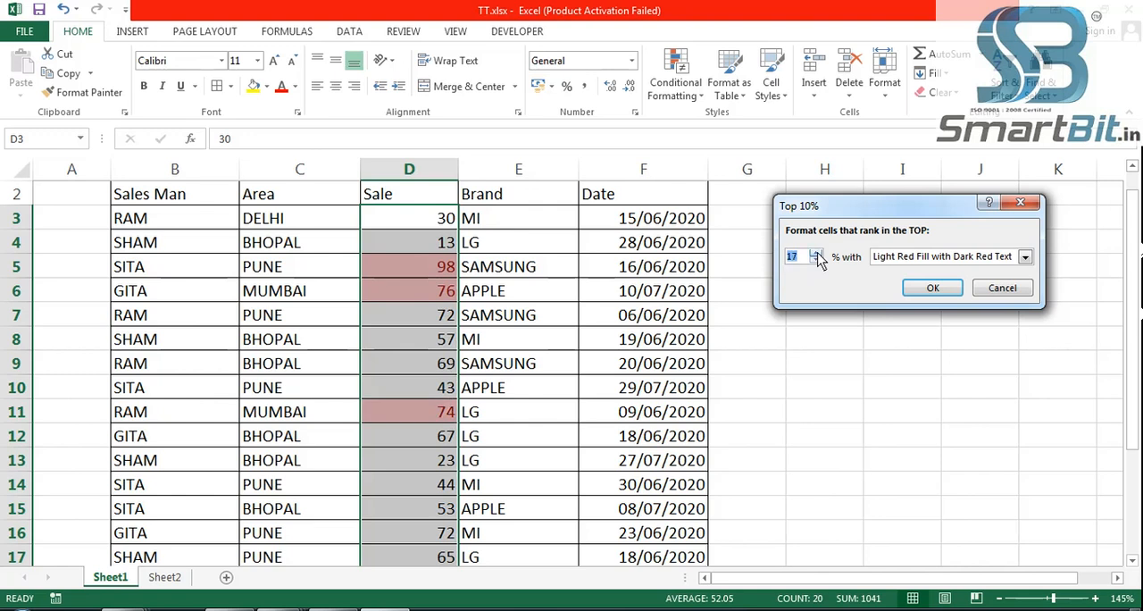
left_click(816, 253)
left_click(815, 252)
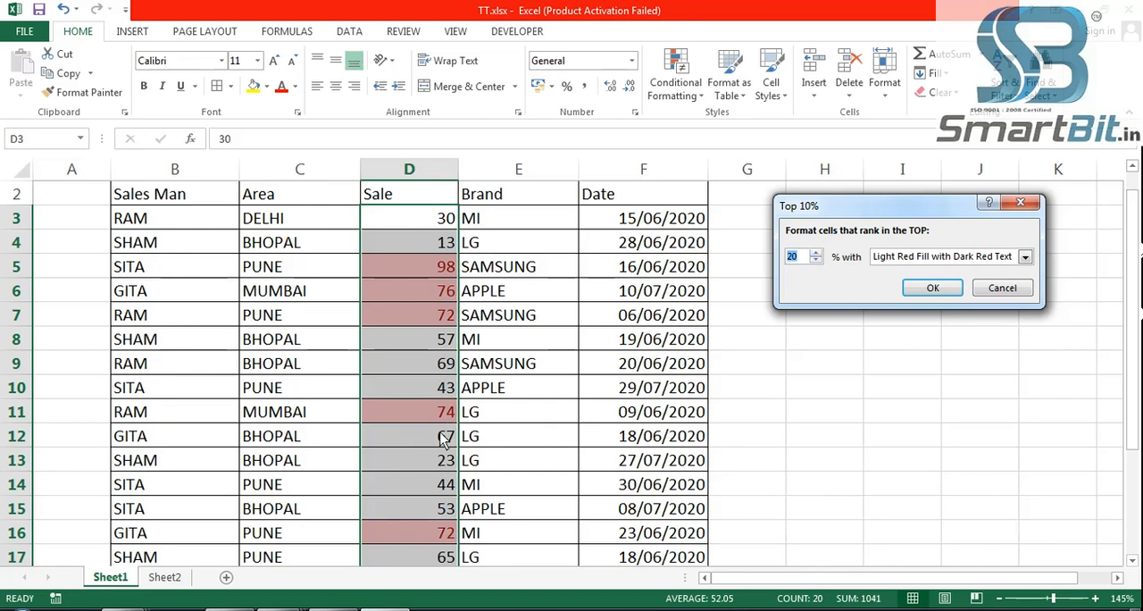
left_click(1001, 287)
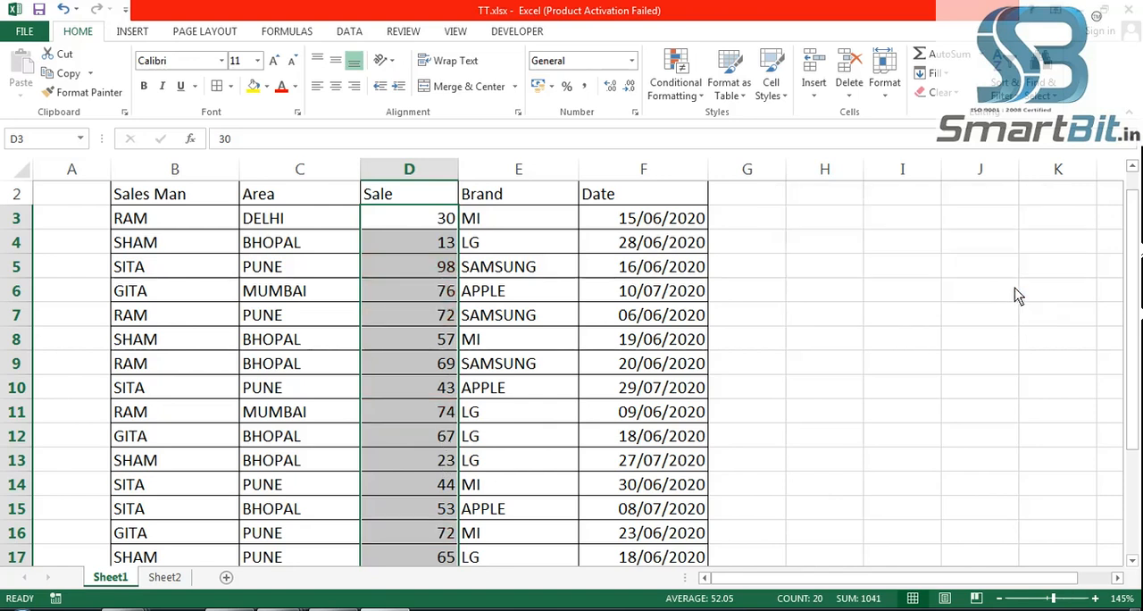
- Preview a Bottom 10 Items rule on the Sale values, lowering the rank through 5 and 3 to 1, and cancel it
left_click(676, 82)
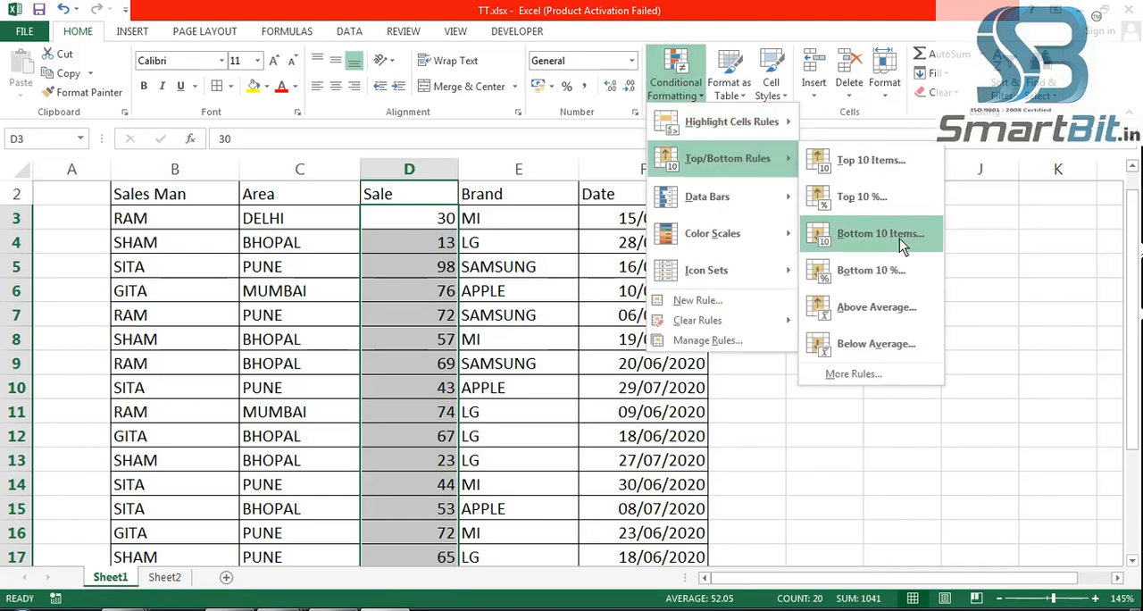
left_click(899, 235)
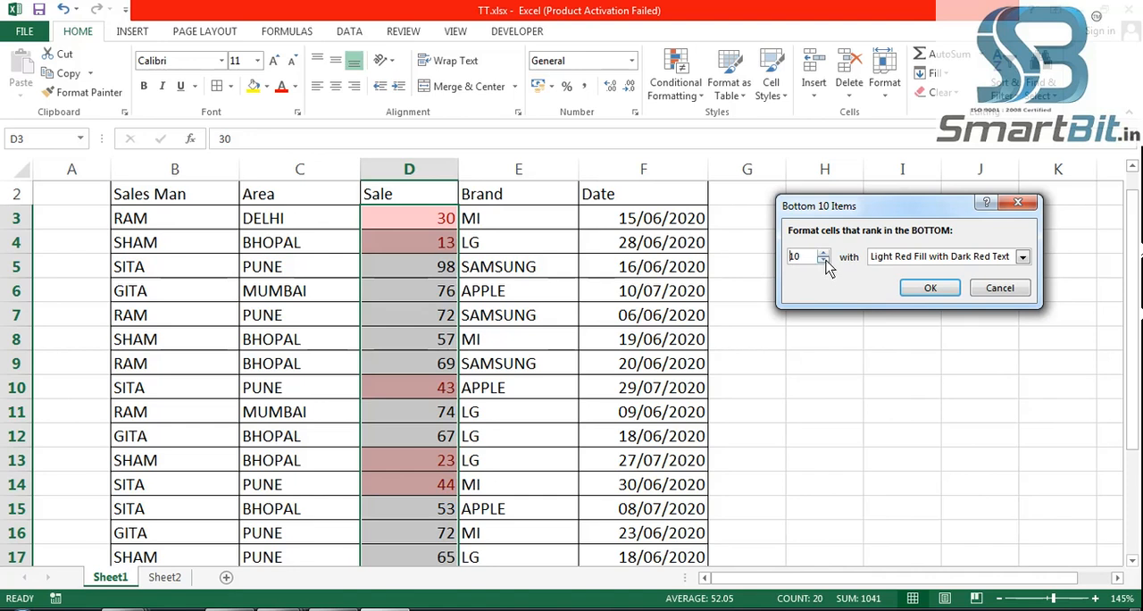
left_click(823, 260)
left_click(823, 261)
left_click(823, 260)
left_click(823, 261)
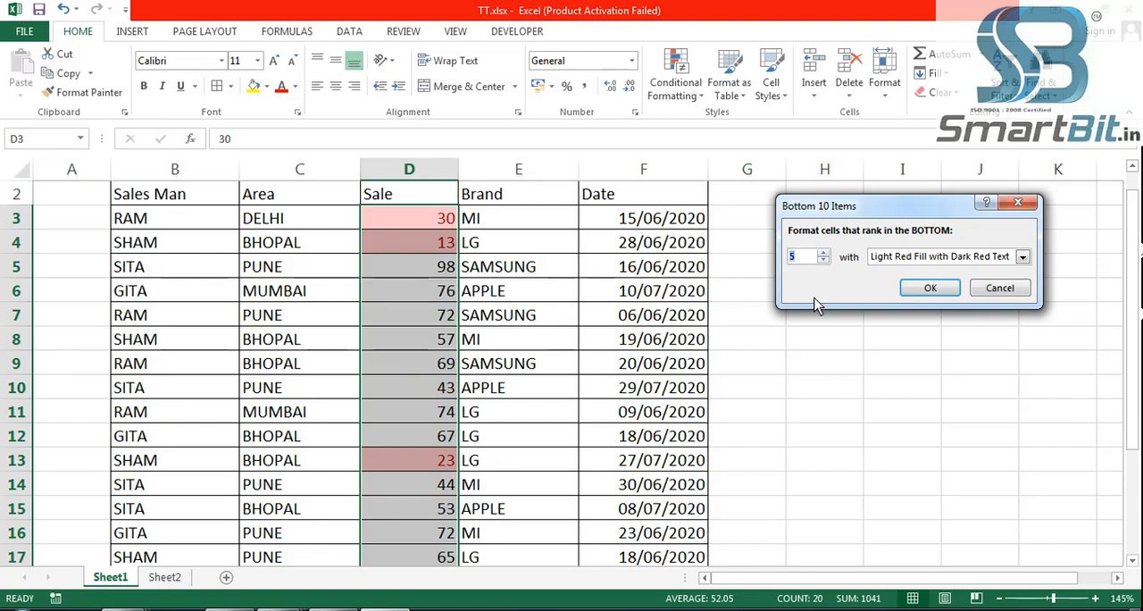
left_click(823, 261)
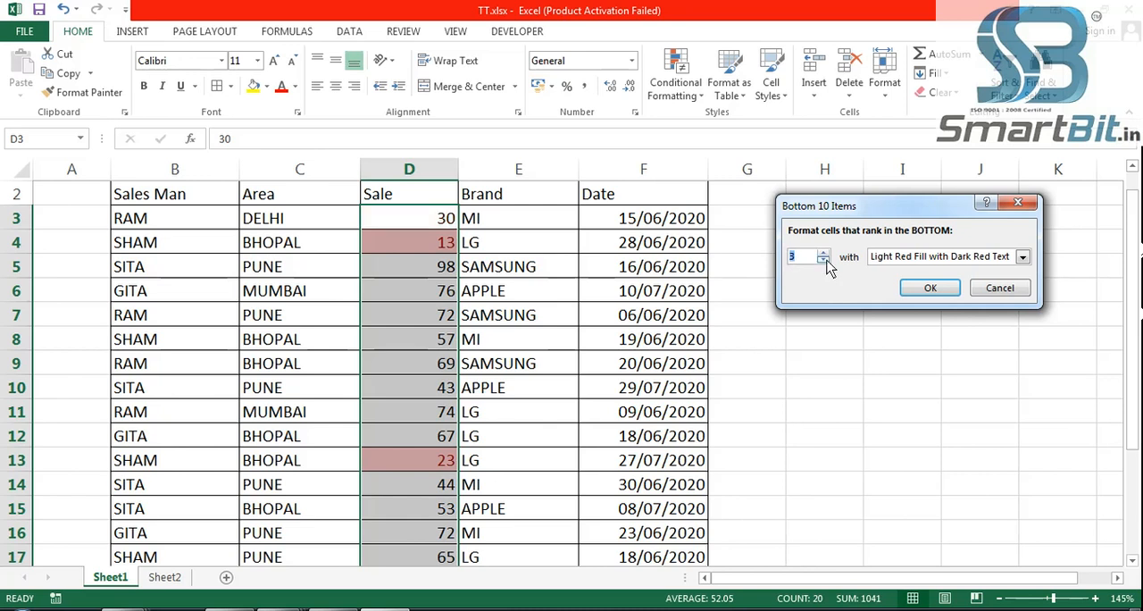
left_click(825, 262)
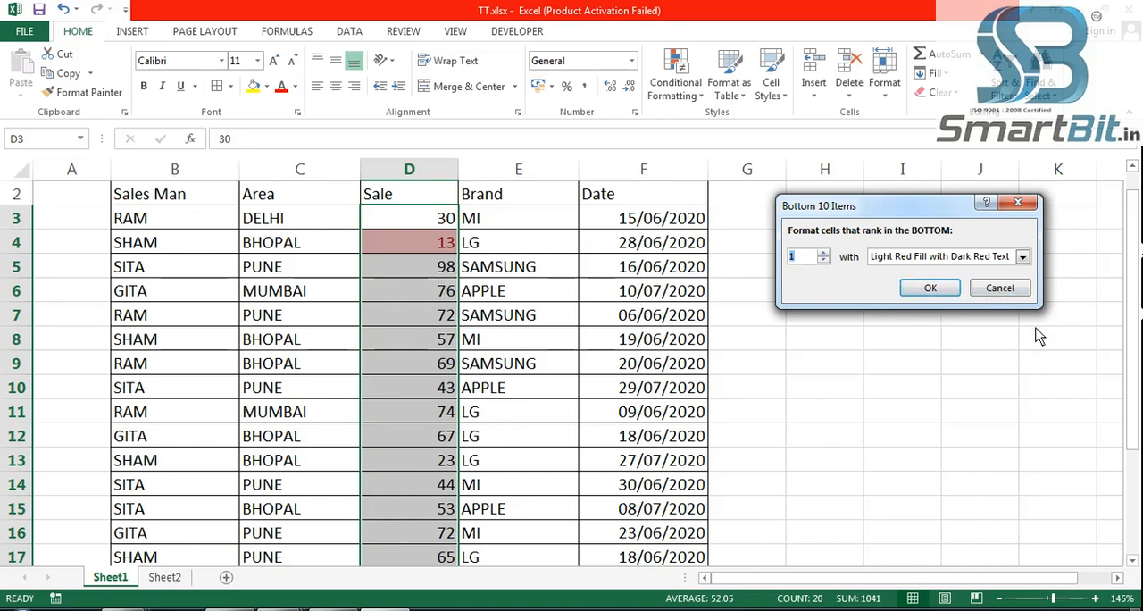
left_click(1018, 290)
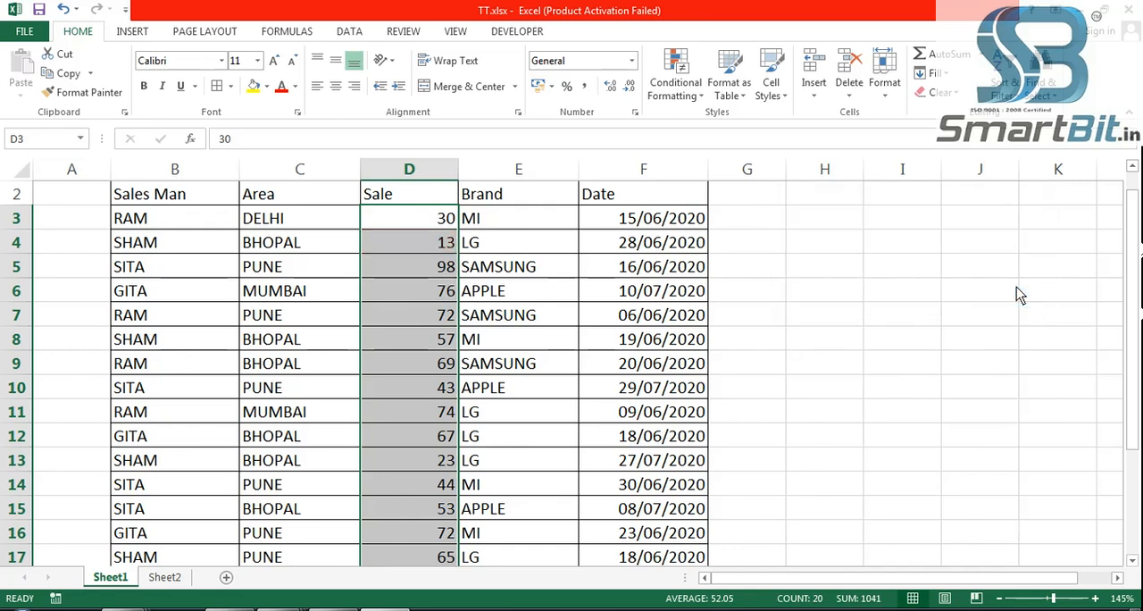
- Preview a Bottom 10% rule on the Sale values, raise its percentage above 10, and cancel it
left_click(687, 95)
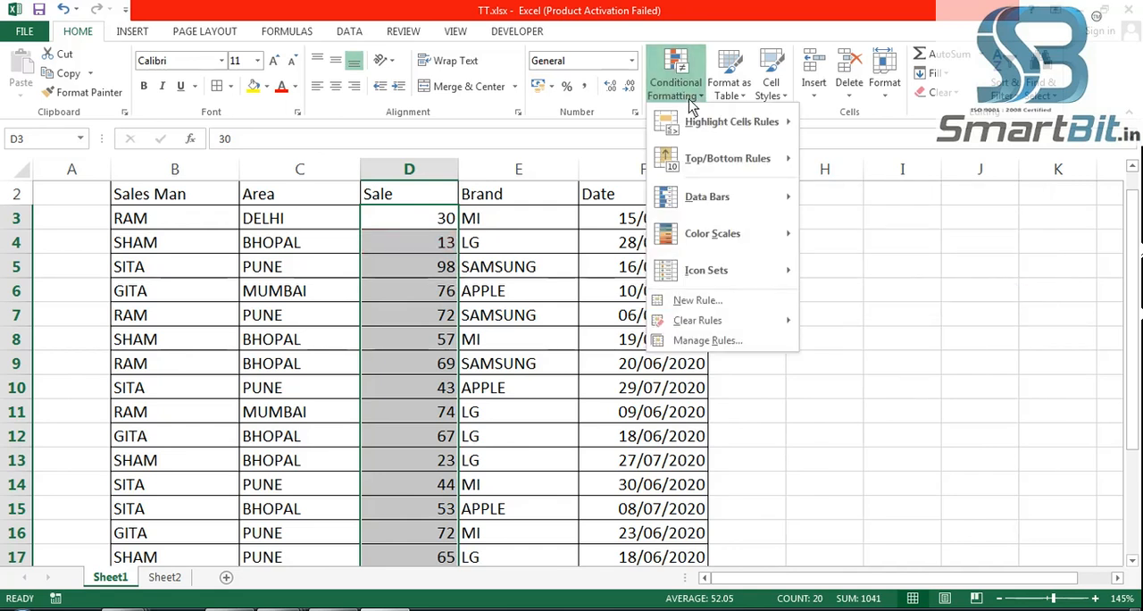
mouse_move(731, 159)
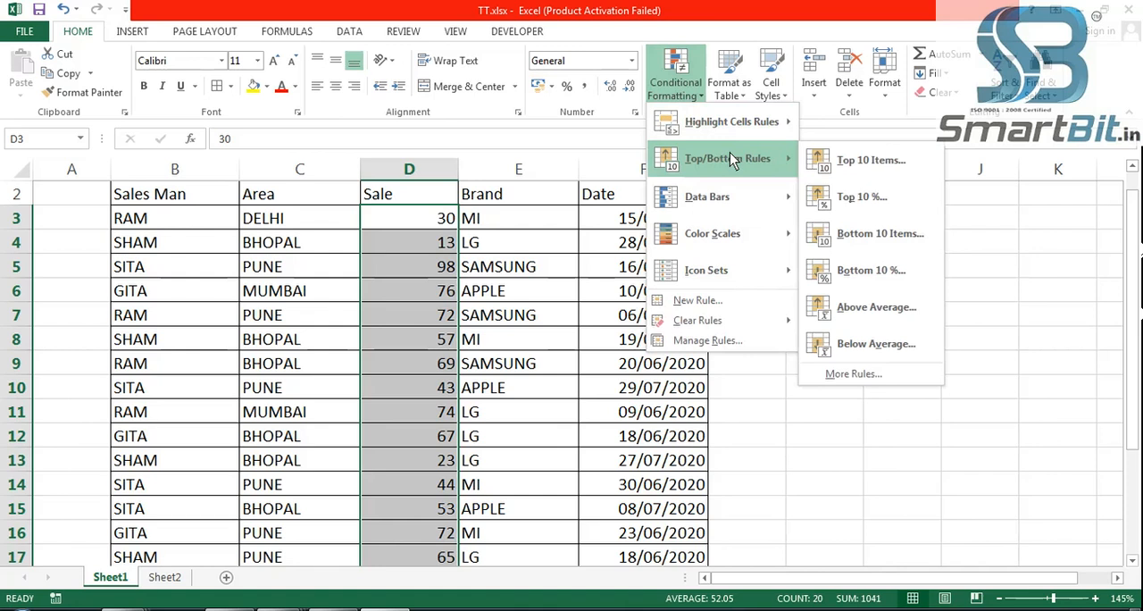
left_click(892, 278)
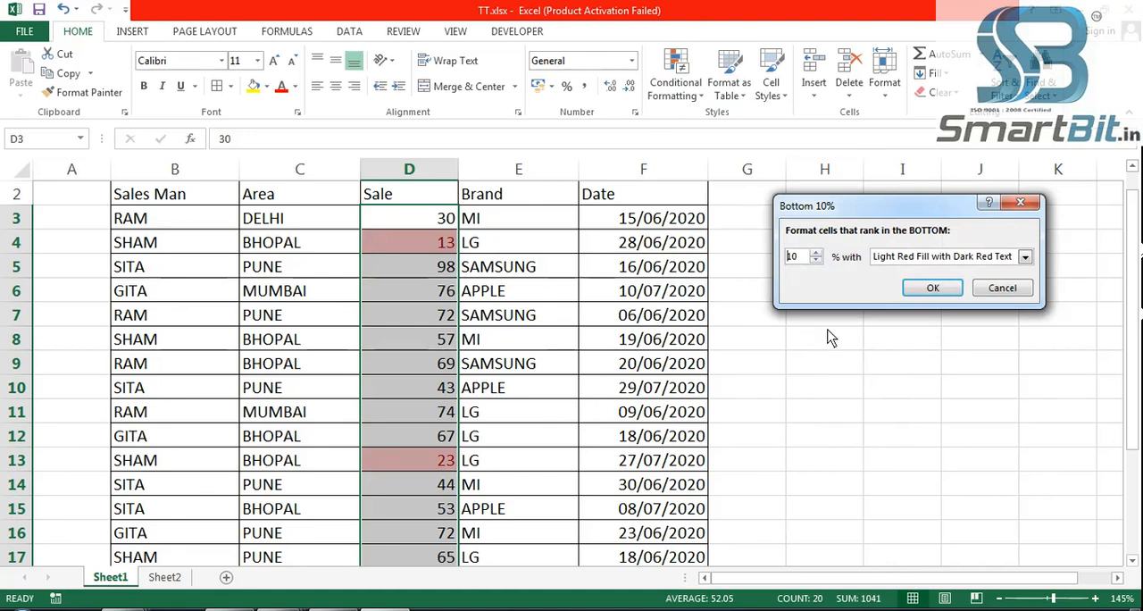
left_click(815, 252)
left_click(815, 252)
left_click(815, 252)
left_click(815, 252)
left_click(815, 253)
left_click(815, 253)
left_click(1001, 288)
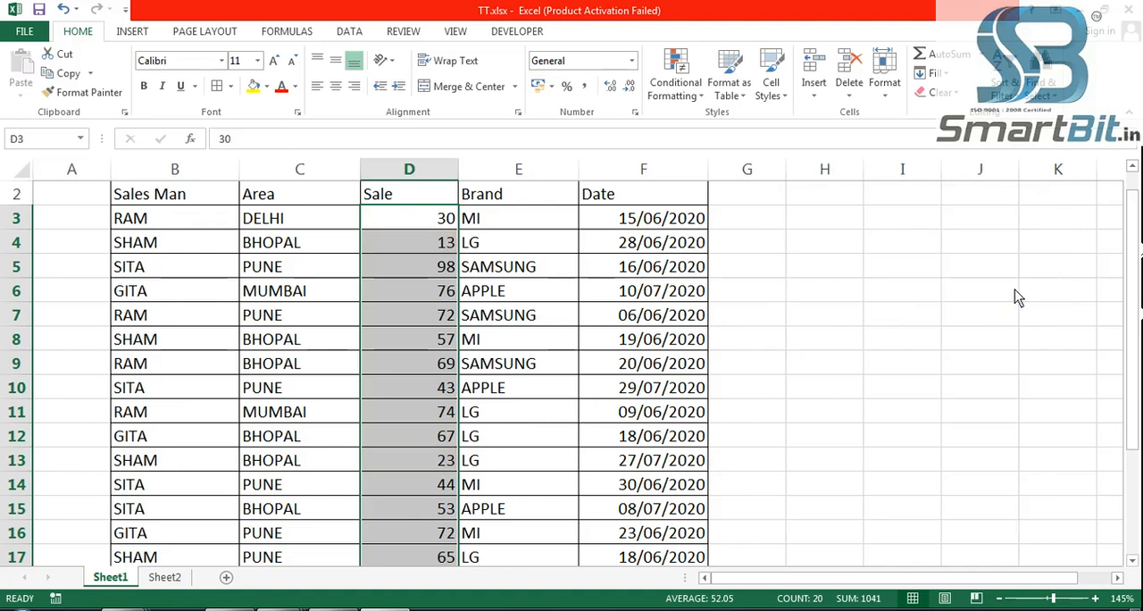
- Reselect the Sale values in D3:D22, preview a Bottom 10% rule at 10 percent, and cancel it
left_click(450, 273)
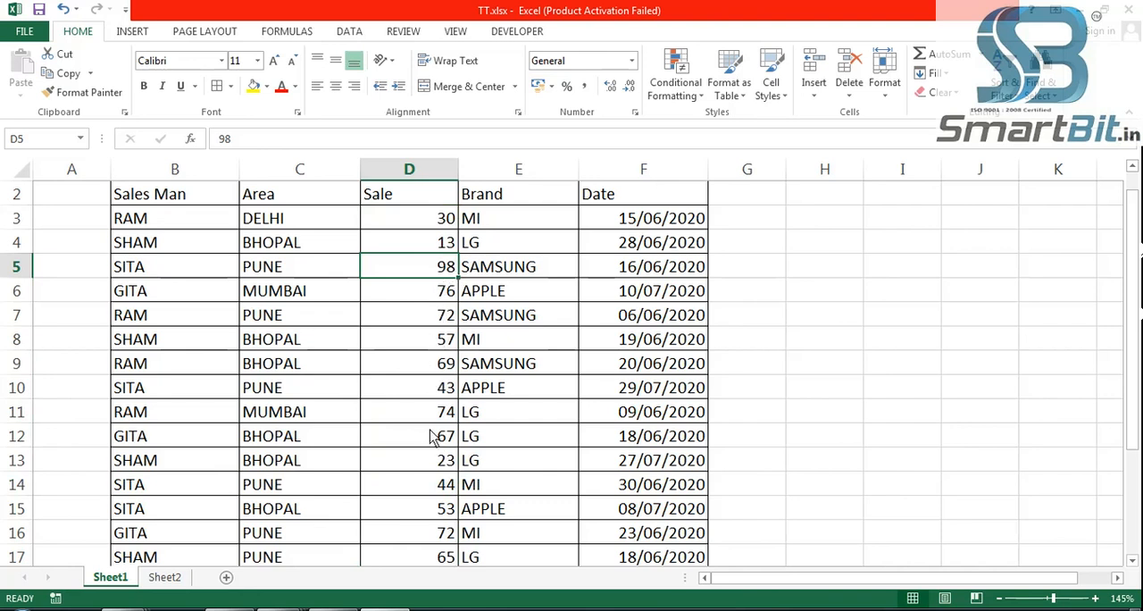
left_click(440, 228)
key("ctrl+shift+Down")
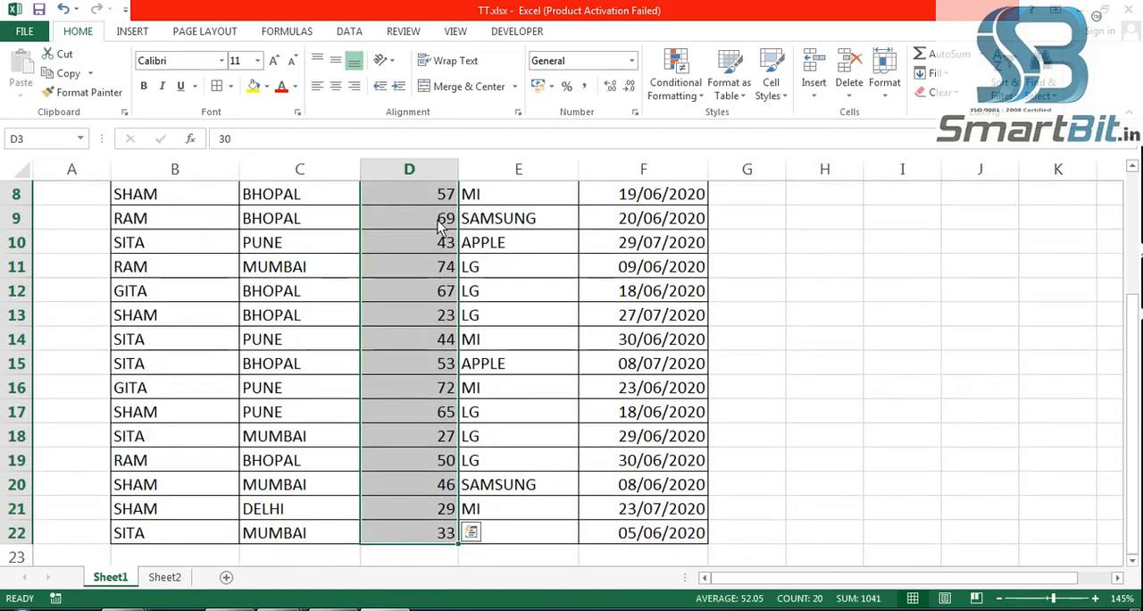
left_click(686, 95)
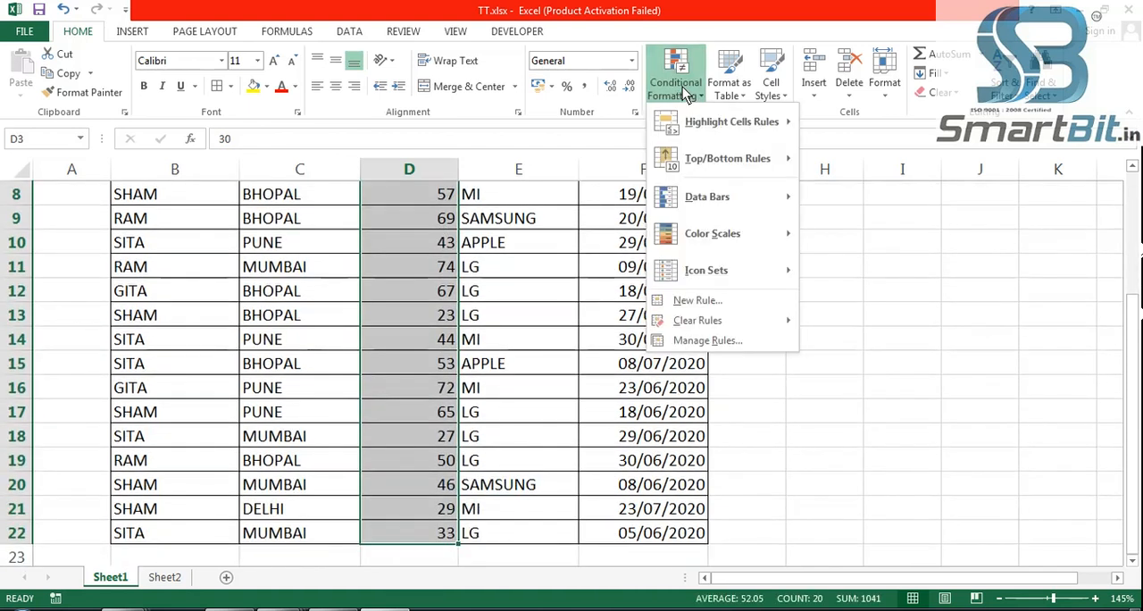
mouse_move(726, 162)
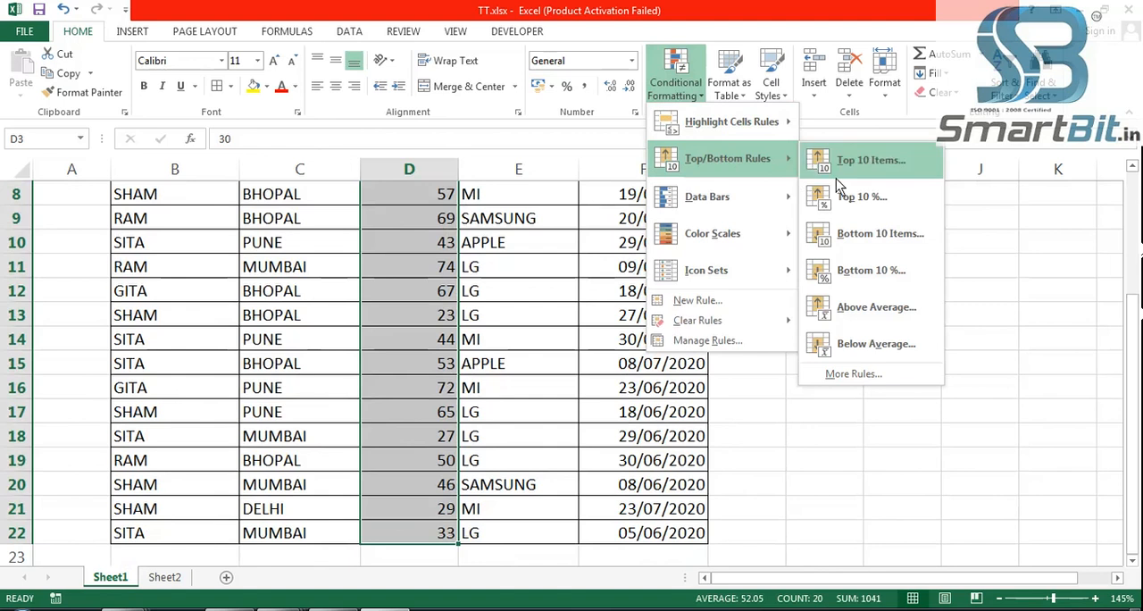
left_click(875, 274)
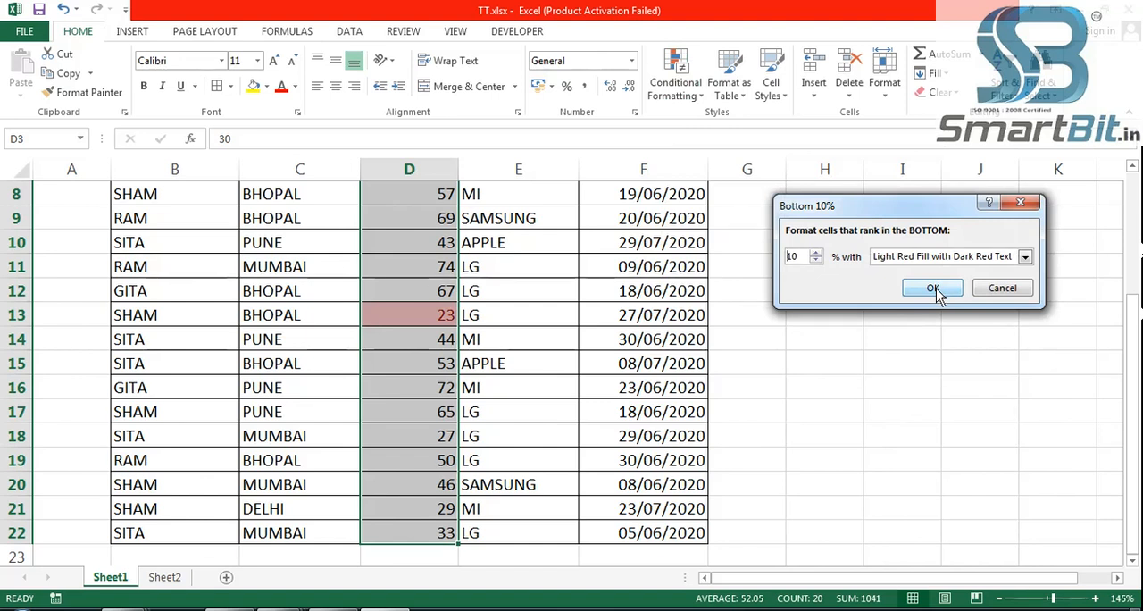
left_click(1003, 288)
- Preview an Above Average rule with Light Red Fill with Dark Red Text on the Sale values, and cancel it
scroll(754, 348, "up", 2)
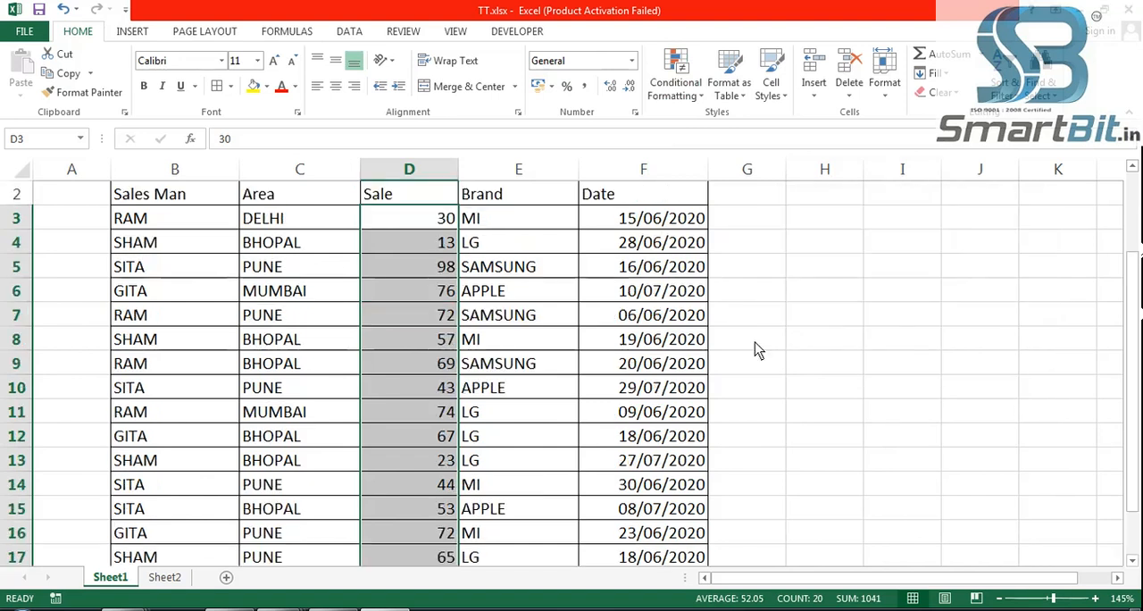
scroll(754, 342, "up", 1)
left_click(678, 87)
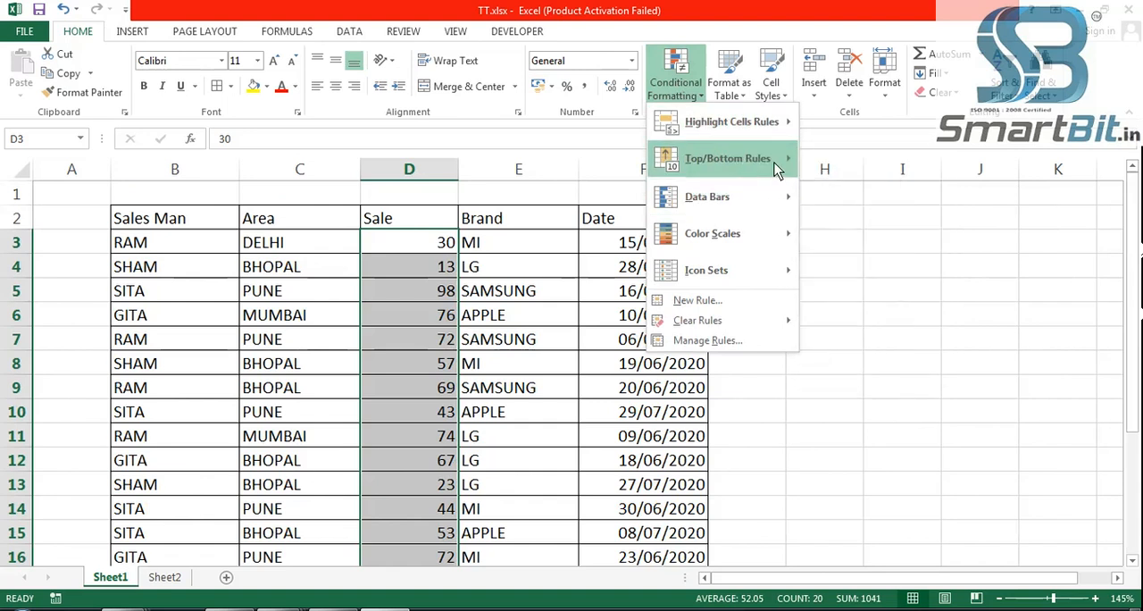
mouse_move(774, 162)
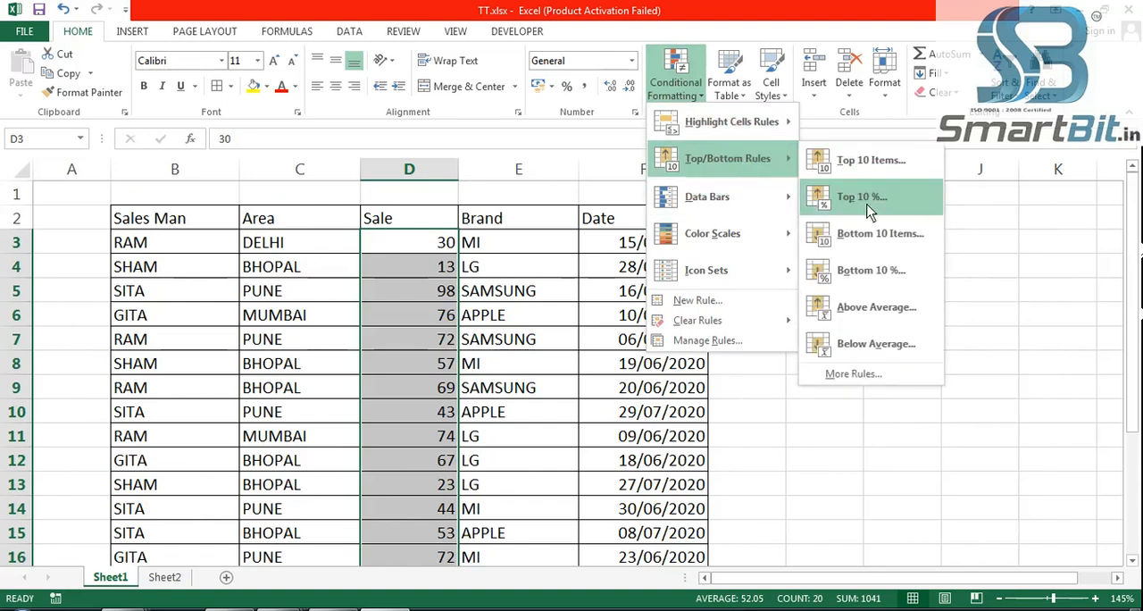
left_click(873, 309)
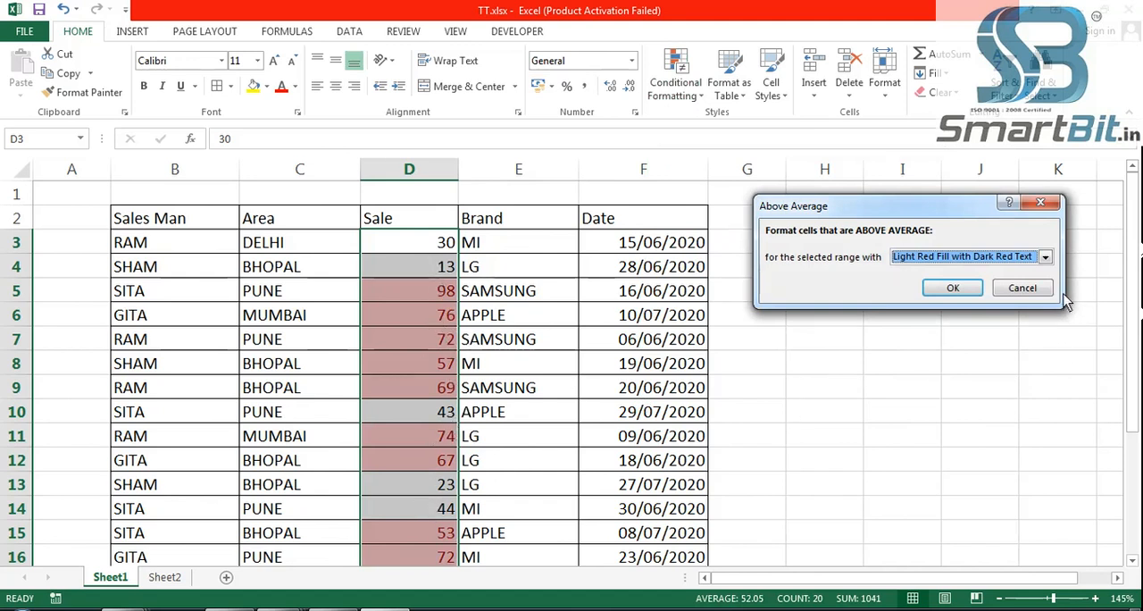
left_click(1027, 288)
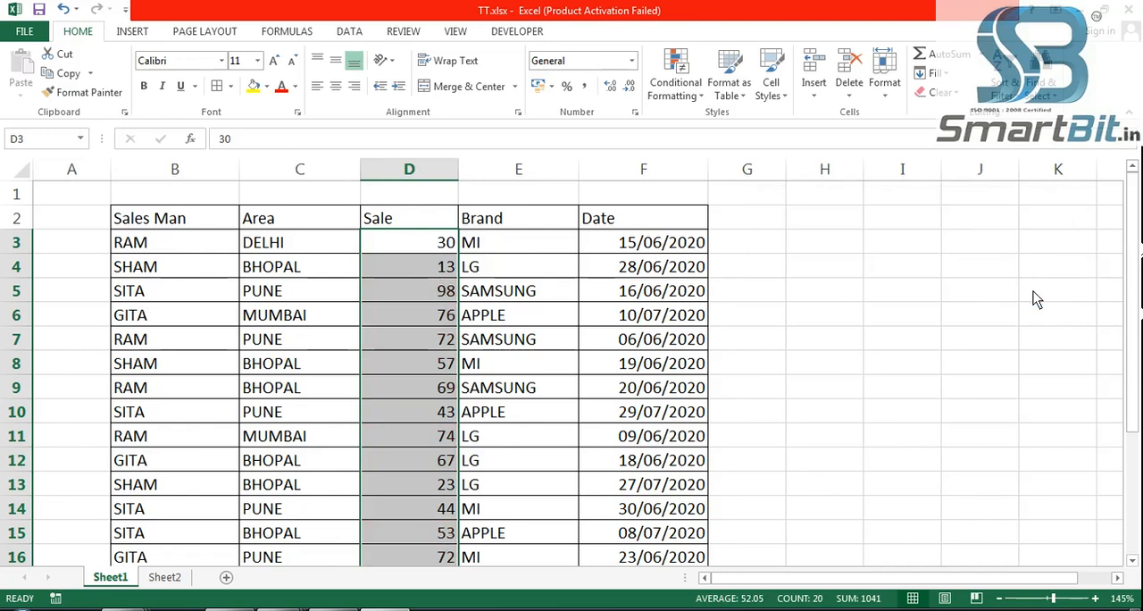
- Preview a Below Average rule with Light Red Fill with Dark Red Text on the Sale values, and cancel it
left_click(675, 93)
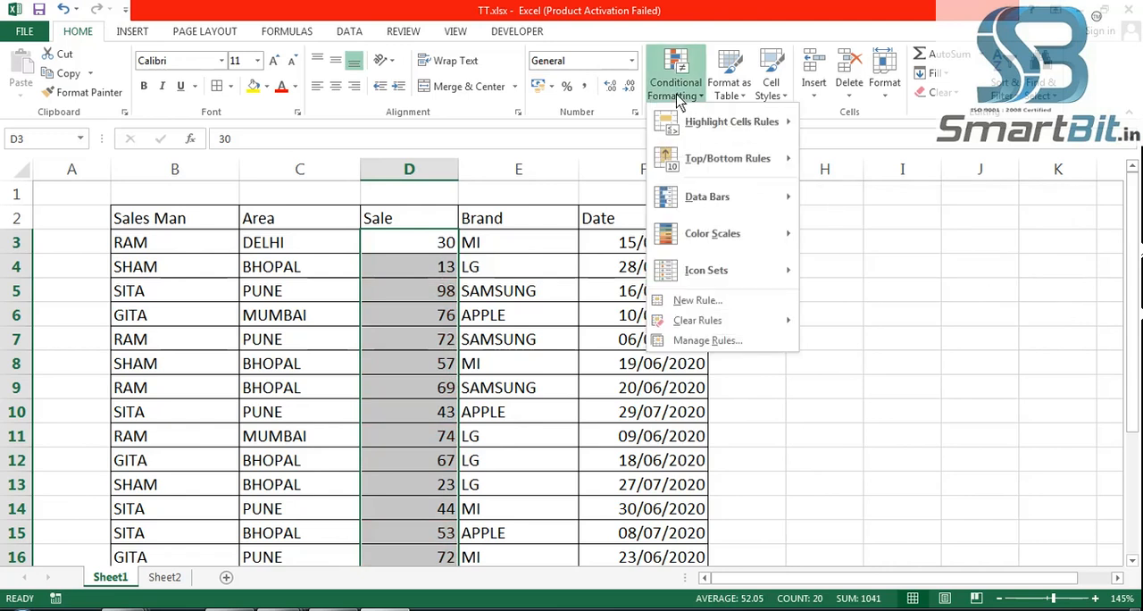
mouse_move(733, 156)
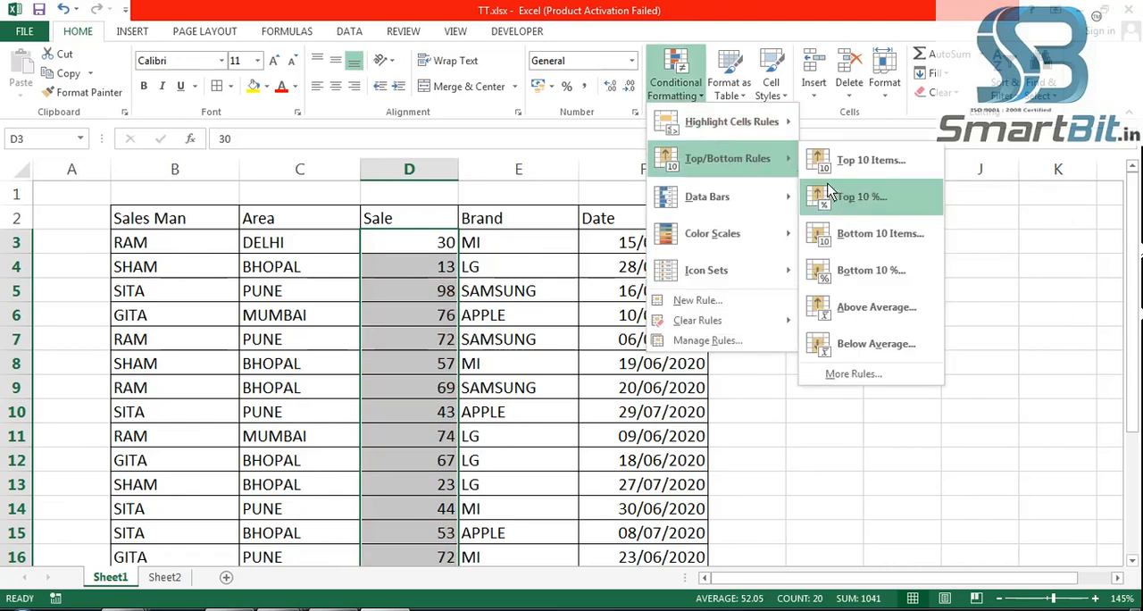
left_click(884, 344)
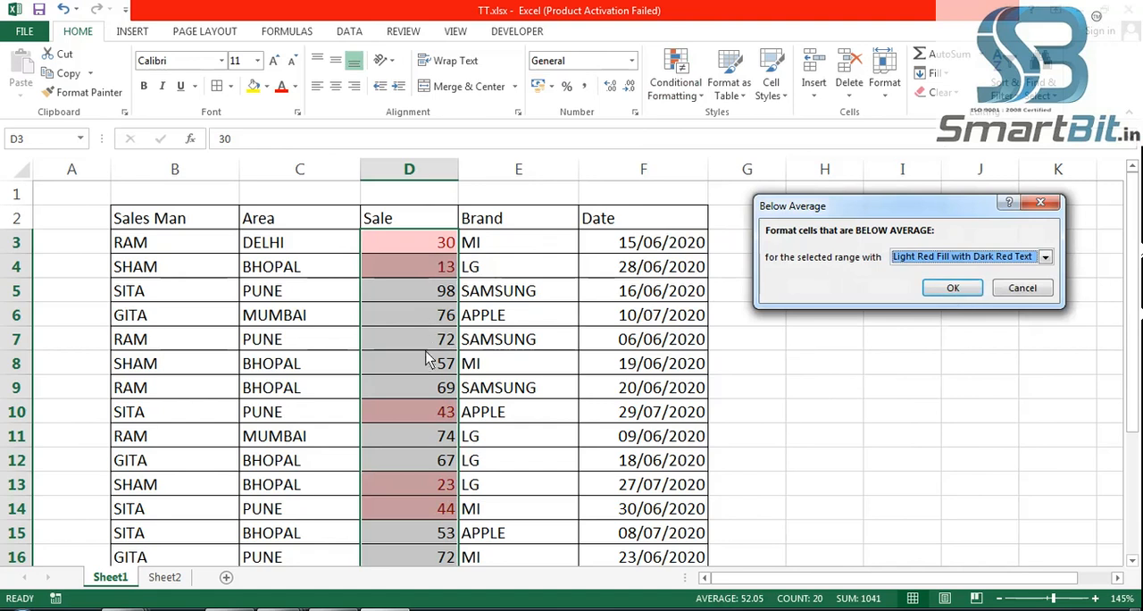
left_click(1035, 289)
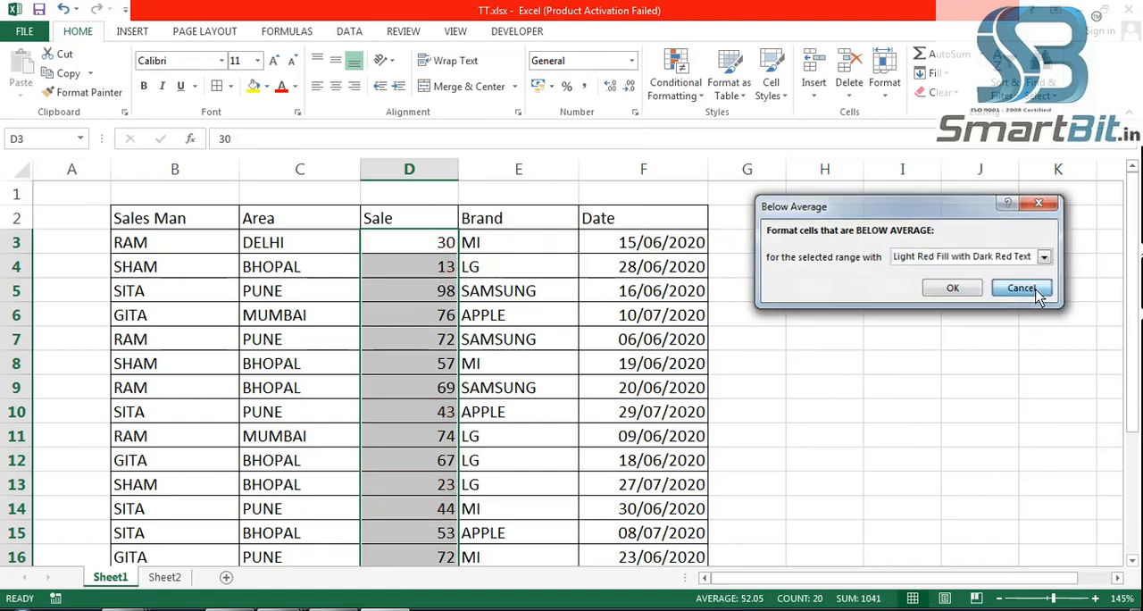
- Apply pink solid-fill data bars to the Sale values and review the bars along the whole column
left_click(673, 89)
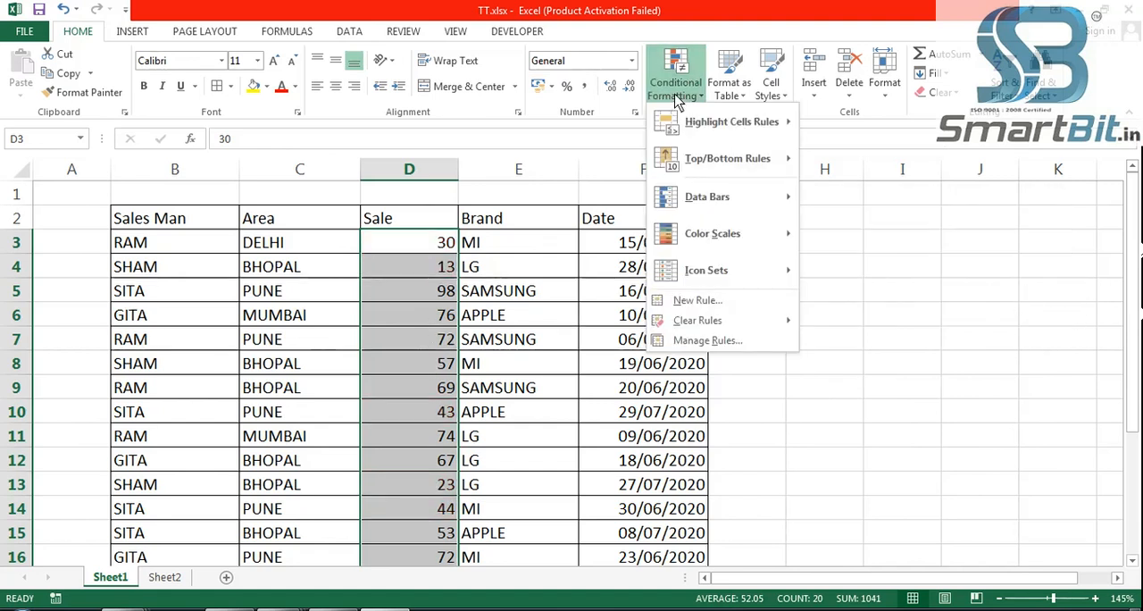
mouse_move(713, 200)
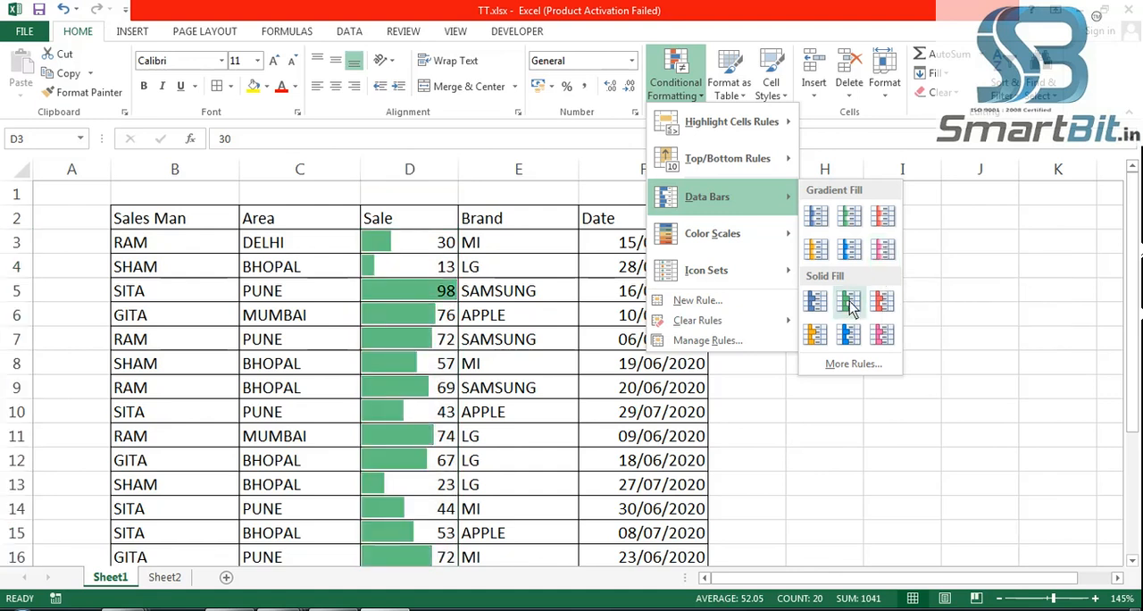
left_click(882, 335)
left_click(860, 362)
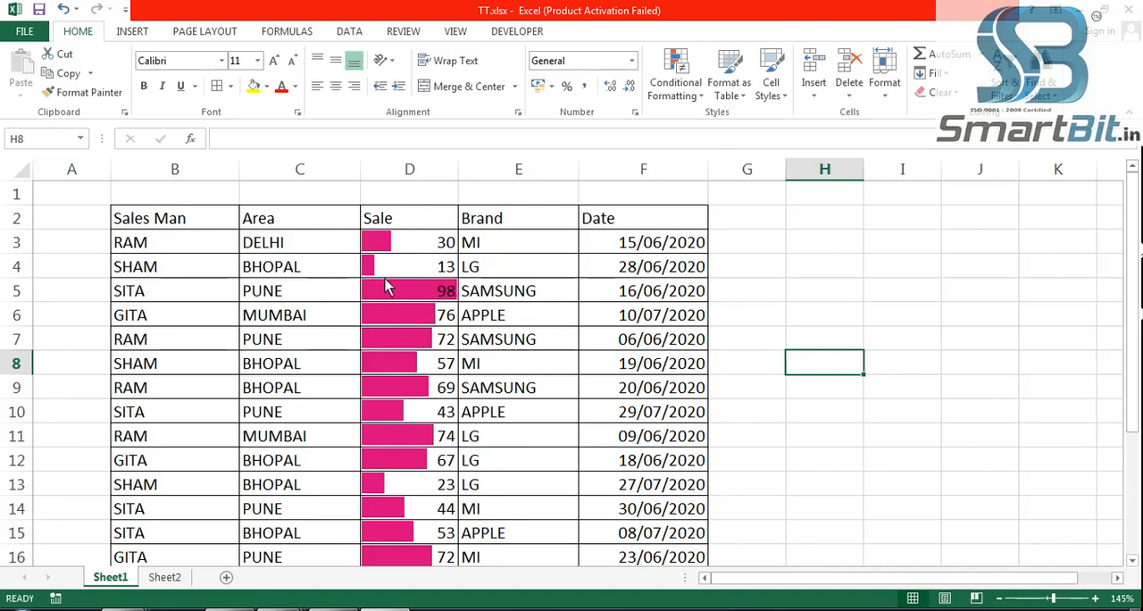
scroll(420, 384, "down", 2)
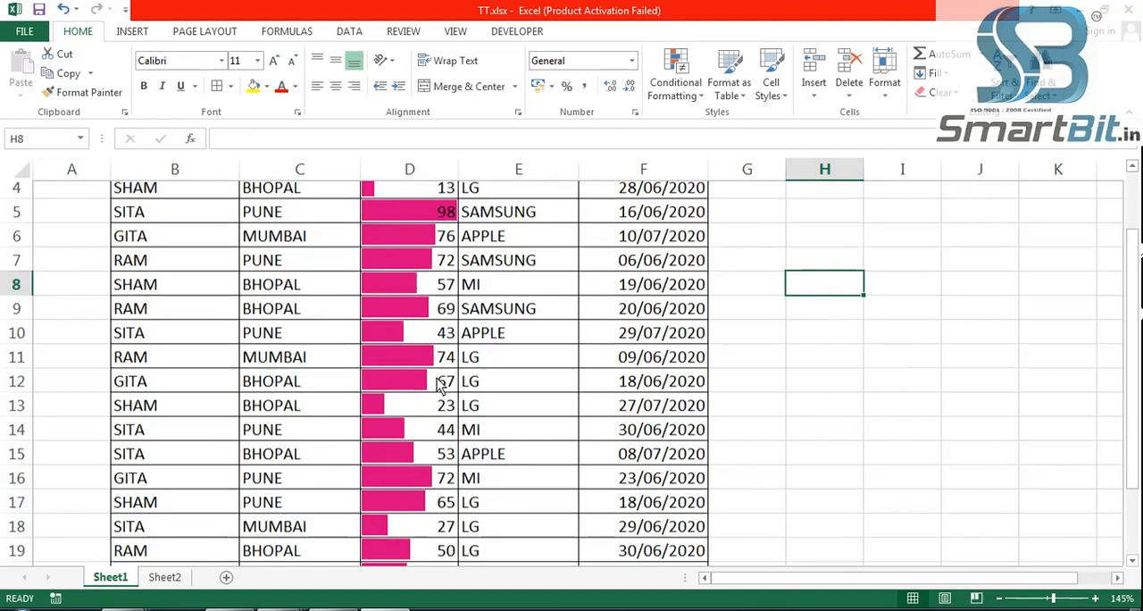
scroll(428, 409, "down", 2)
scroll(429, 409, "up", 4)
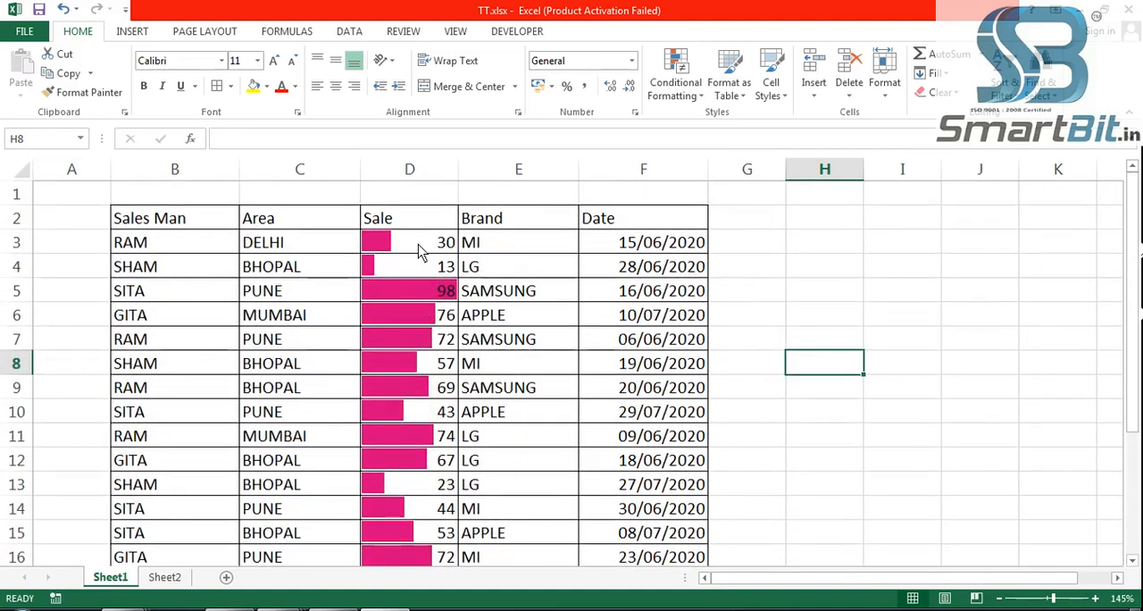
- Reselect the Sale values in D3:D22 and undo the data bars
left_click(420, 248)
key("ctrl+shift+Down")
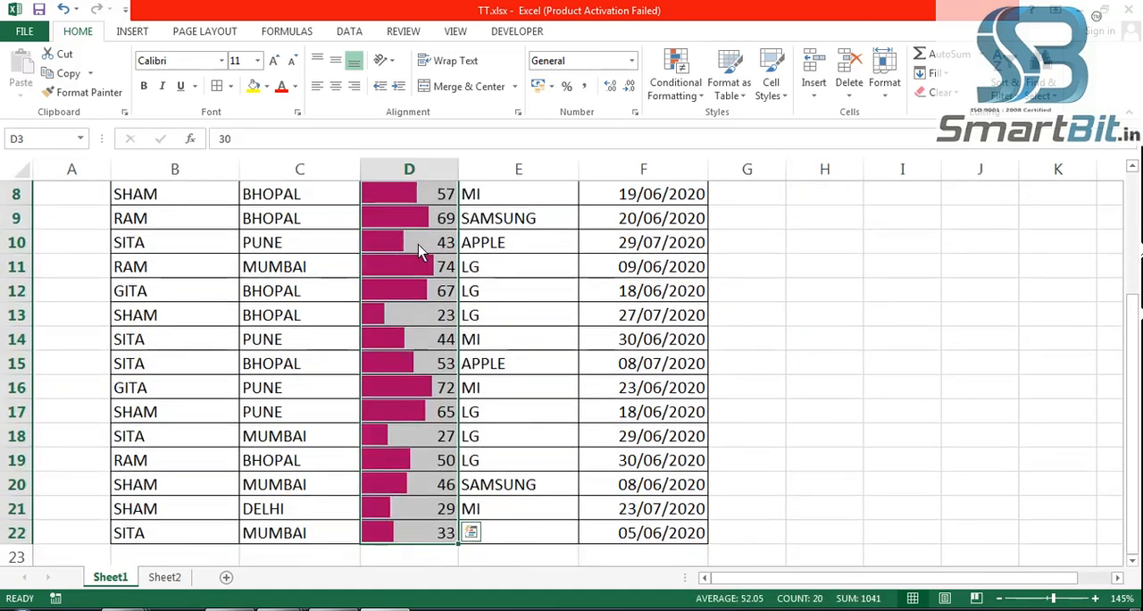
key("ctrl+z")
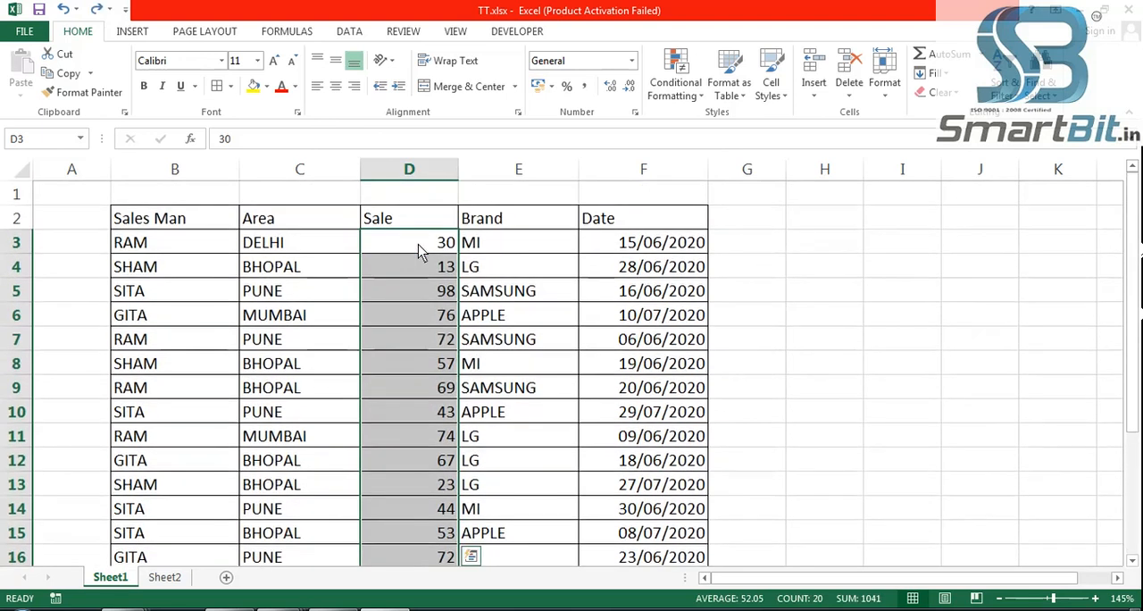
- Preview color scales on the Sale values, and apply the 3 Arrows (Colored) icon set to them
left_click(677, 89)
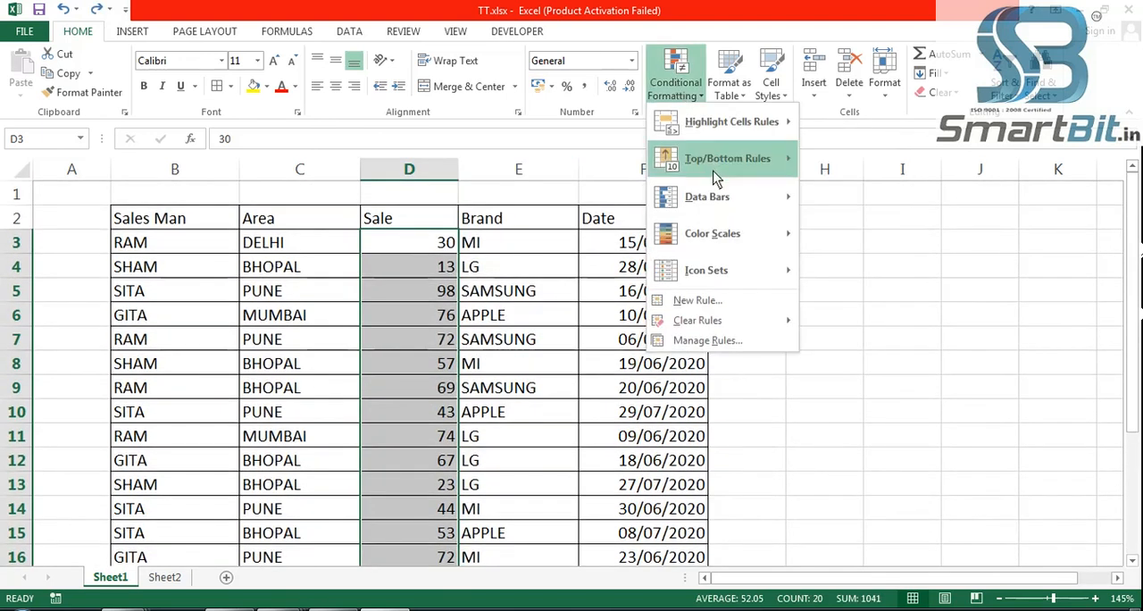
mouse_move(720, 197)
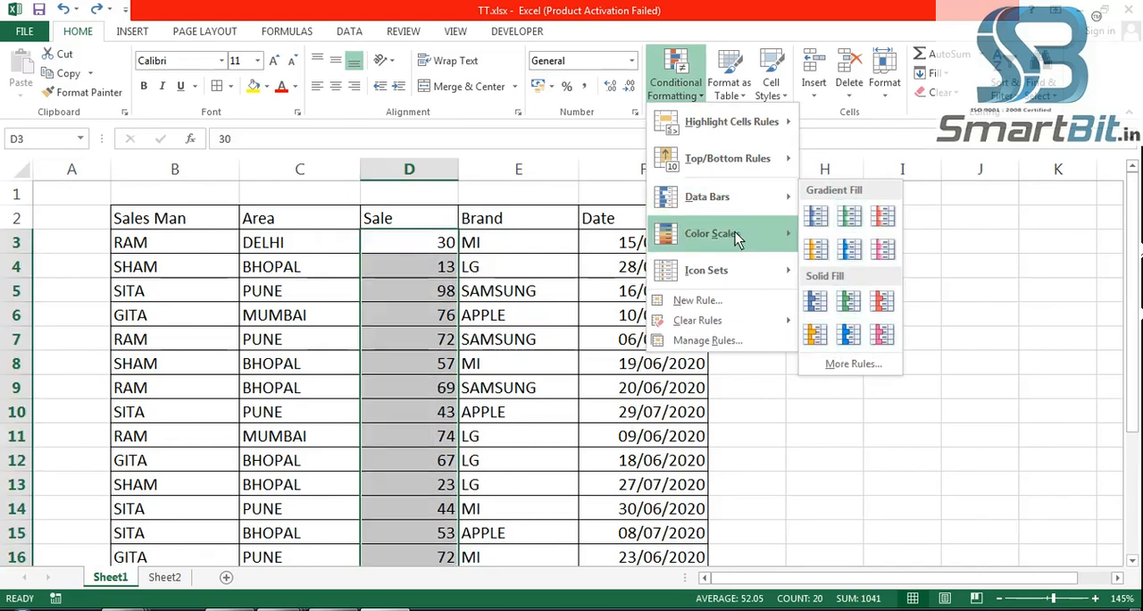
mouse_move(735, 234)
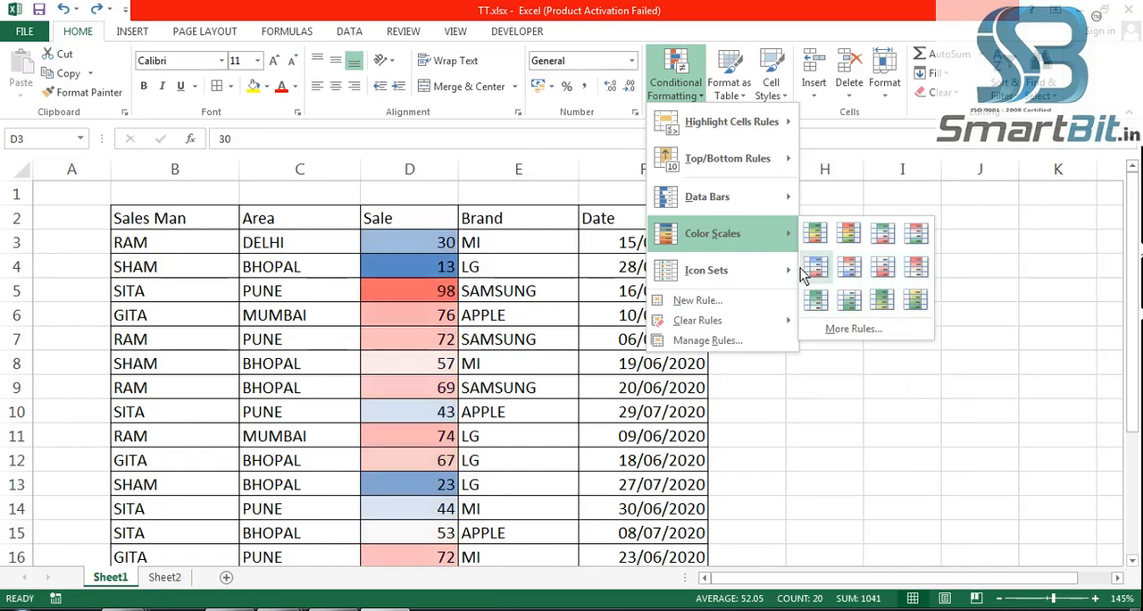
mouse_move(729, 277)
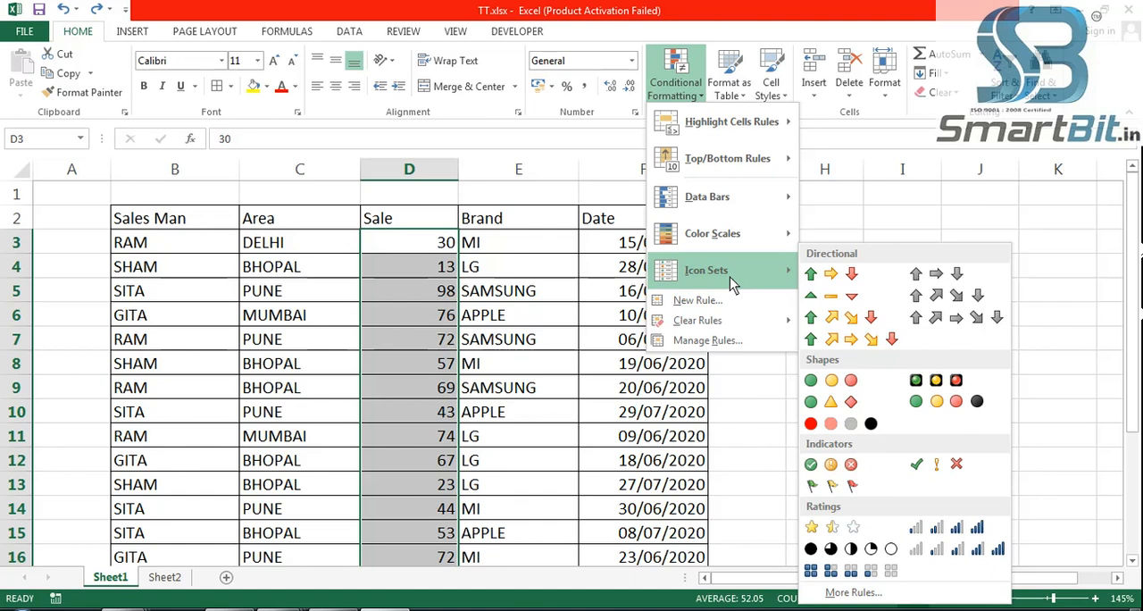
left_click(844, 282)
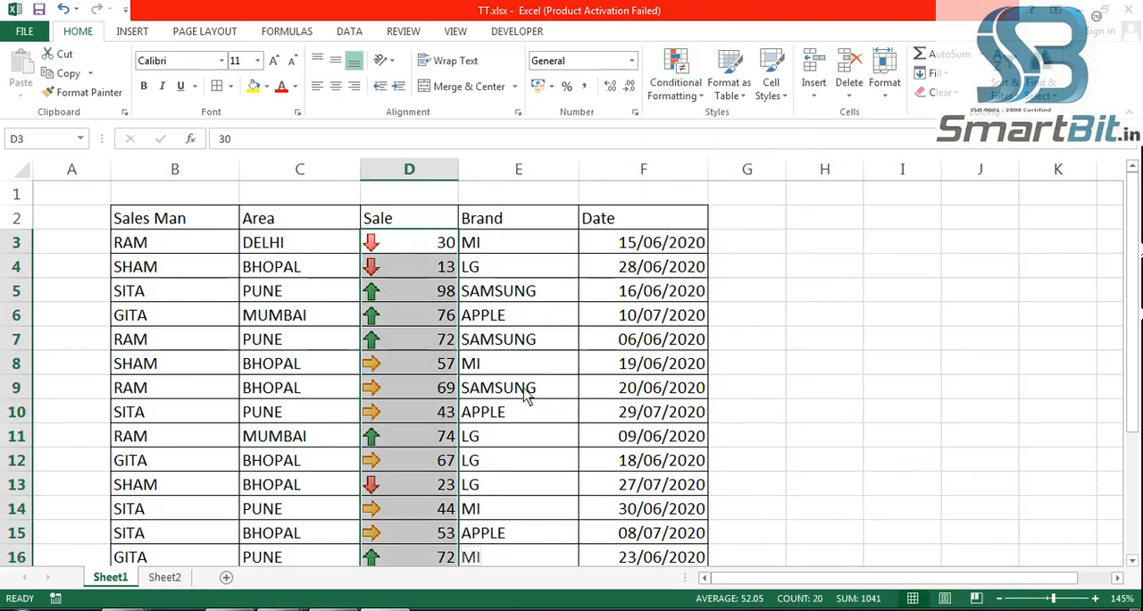
- Examine which Sale values carry the green, yellow and red arrows by selecting cells in each group
left_click(375, 379)
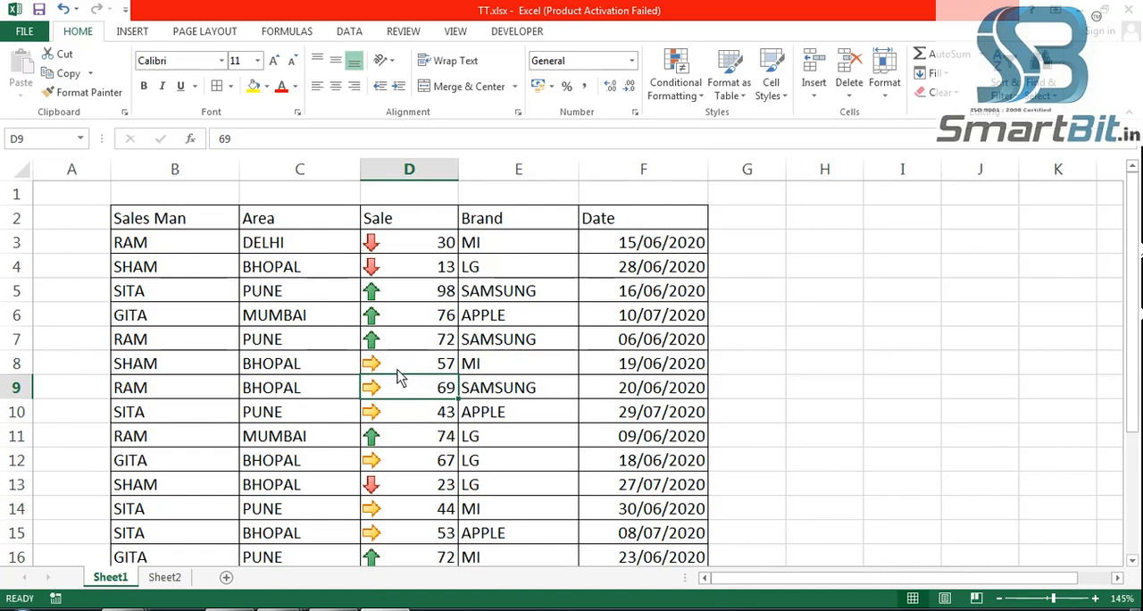
left_click(396, 321)
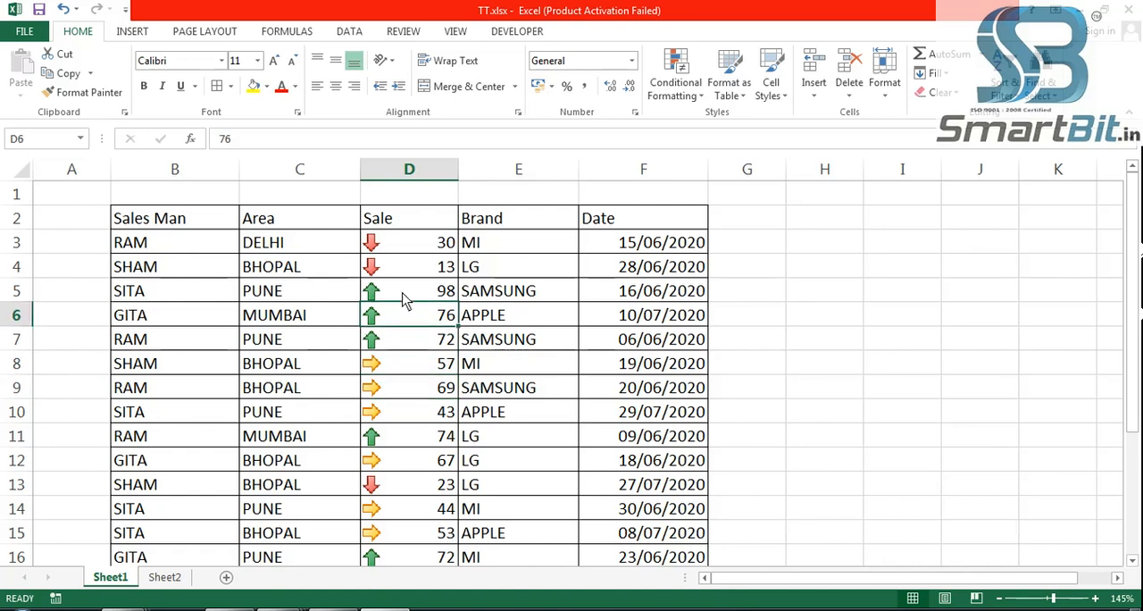
left_click(402, 293)
left_click(409, 343)
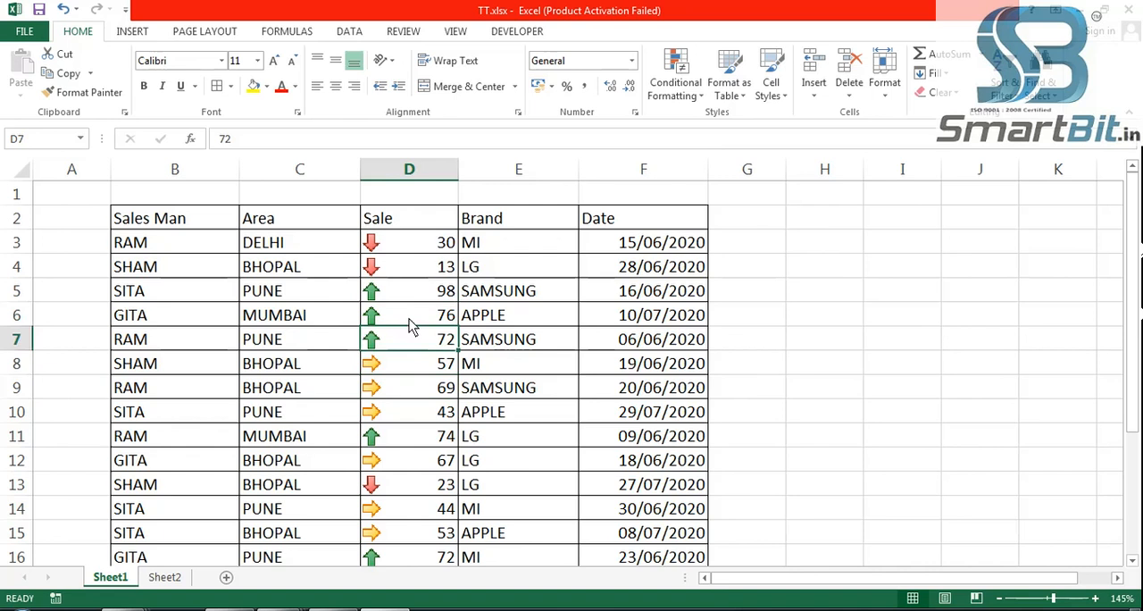
left_click(411, 308)
left_click(412, 293)
left_click(409, 370)
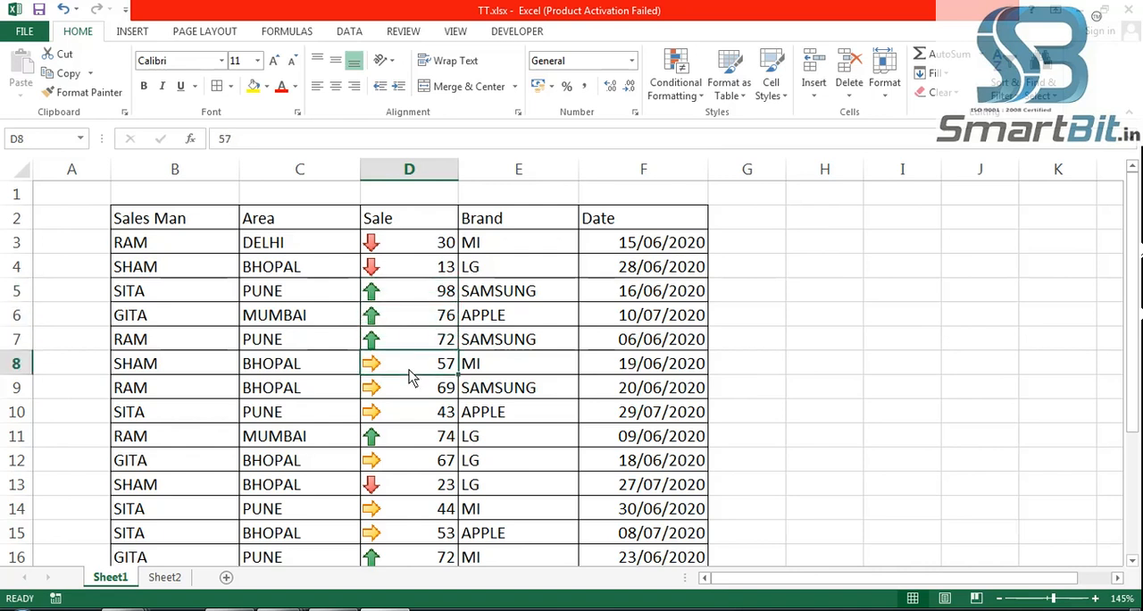
left_click(405, 391)
left_click(404, 415)
left_click_drag(410, 370, 416, 418)
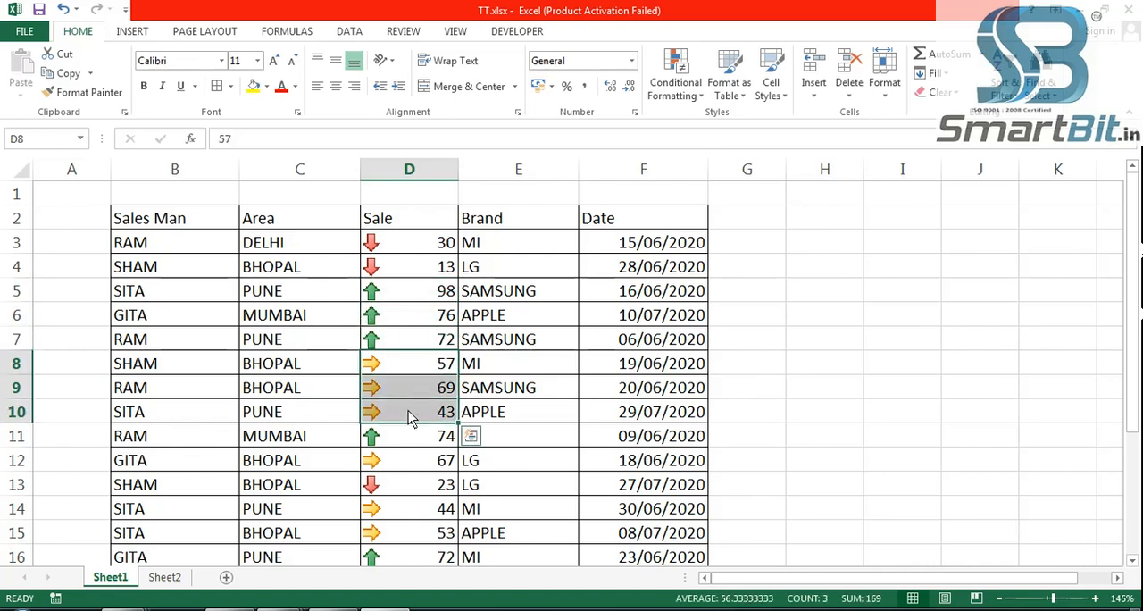
left_click_drag(413, 248, 411, 267)
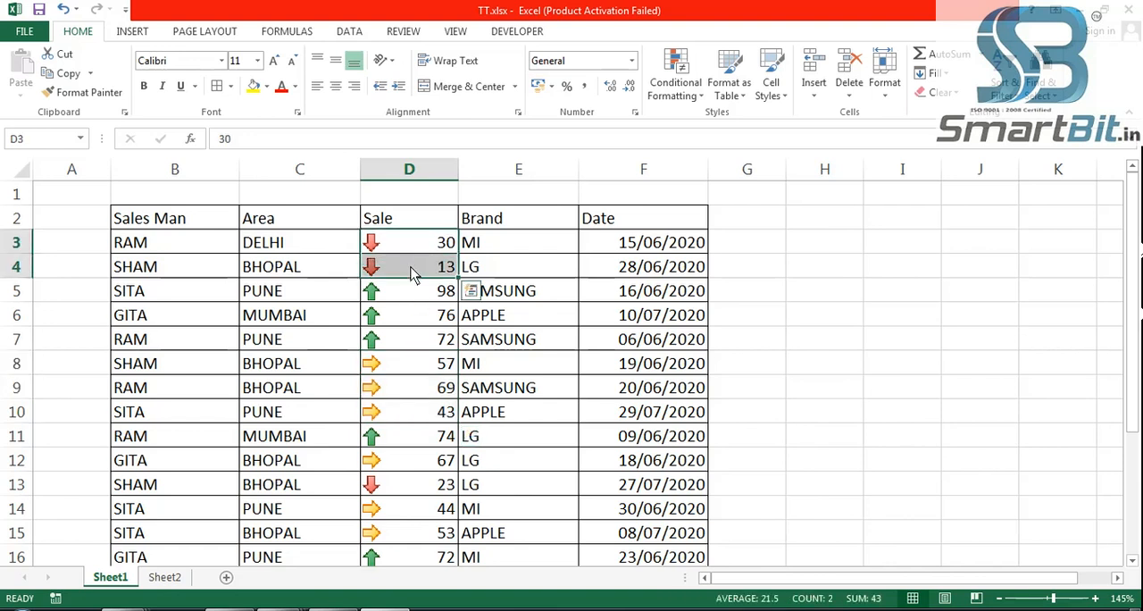
left_click(406, 483)
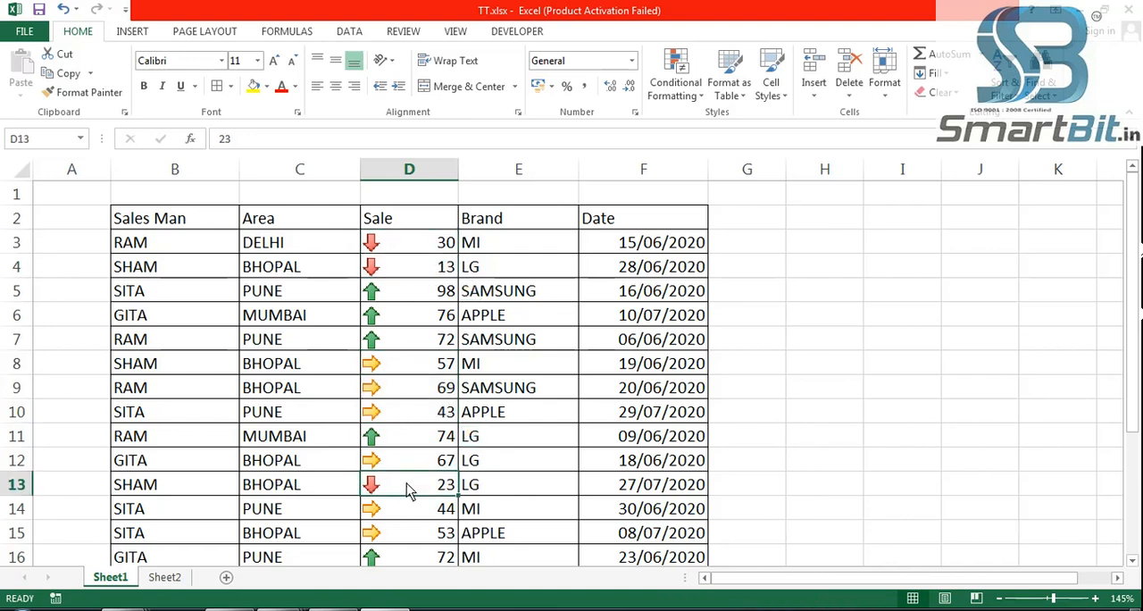
left_click(426, 269)
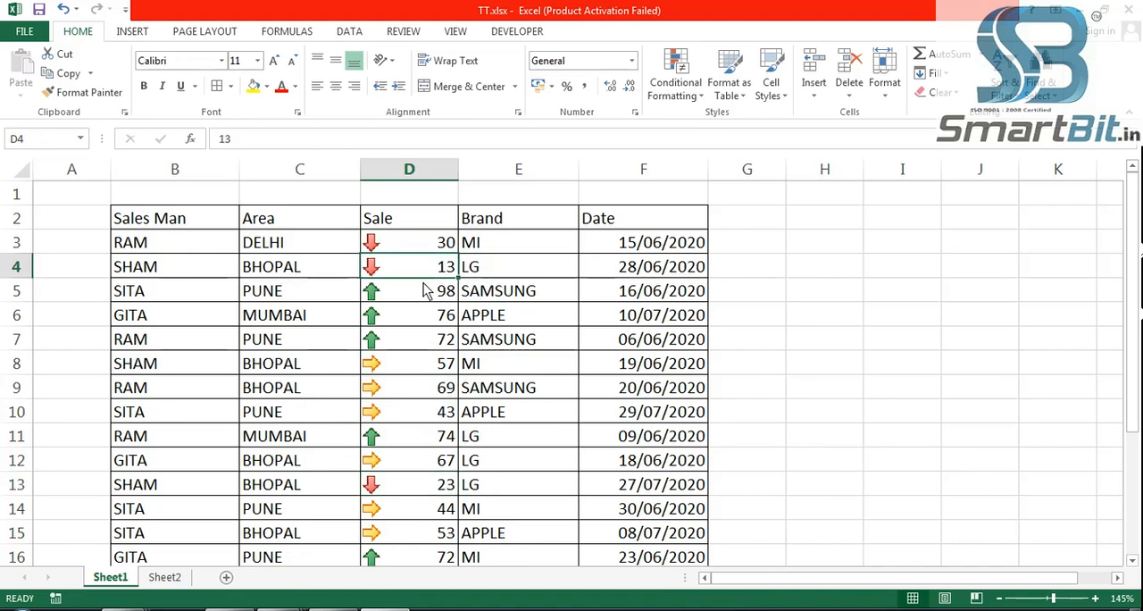
- Replace the arrow icons on the Sale values with the 4 Ratings icon set, and undo the new icons
key("ctrl+z")
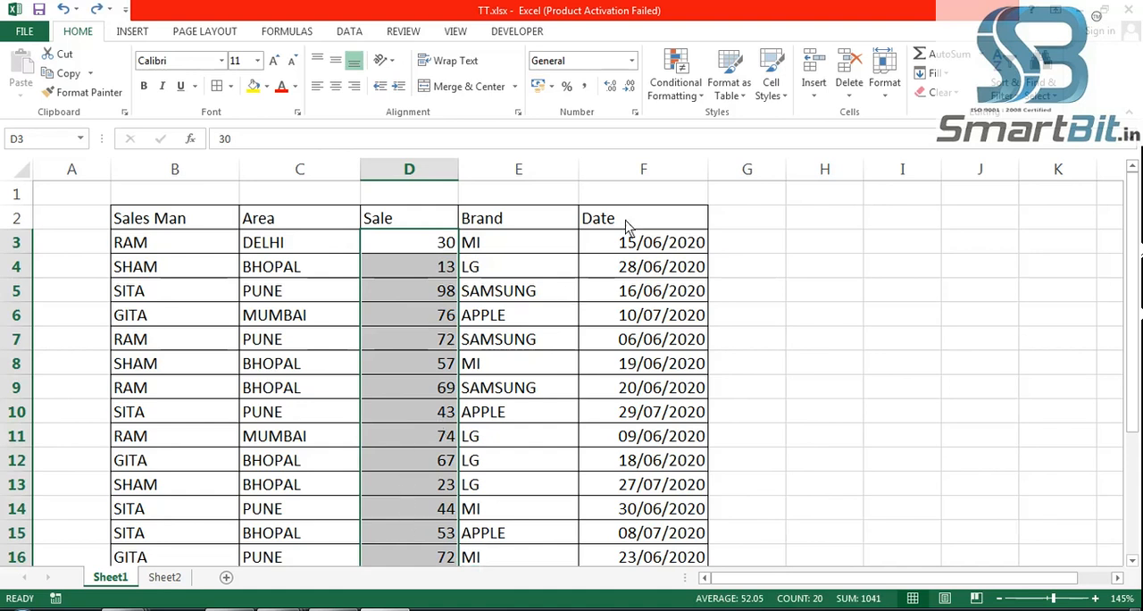
left_click(686, 100)
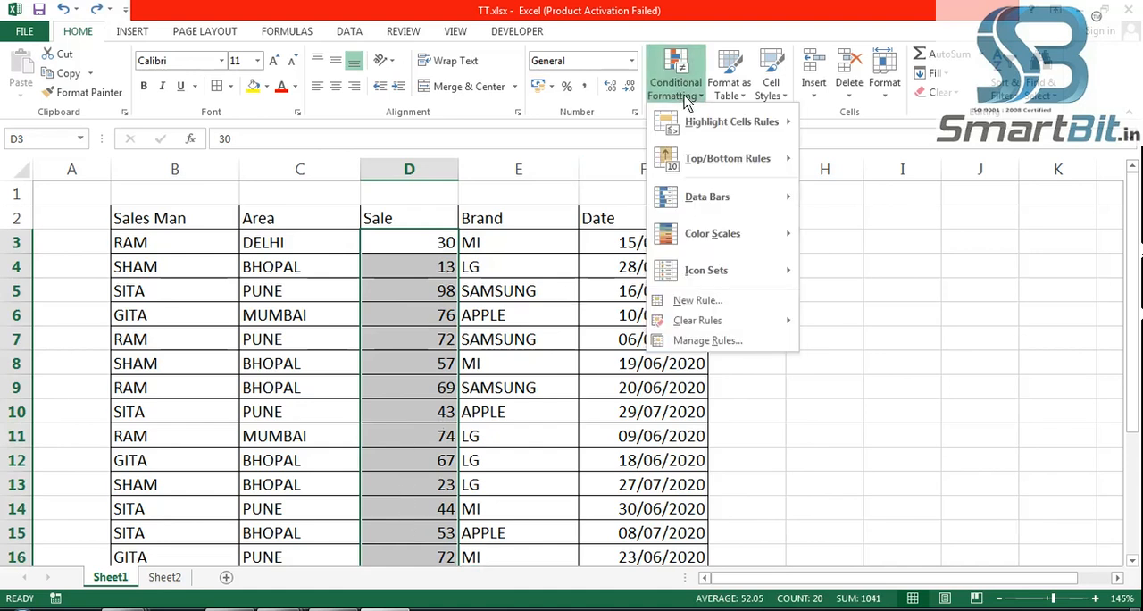
mouse_move(725, 276)
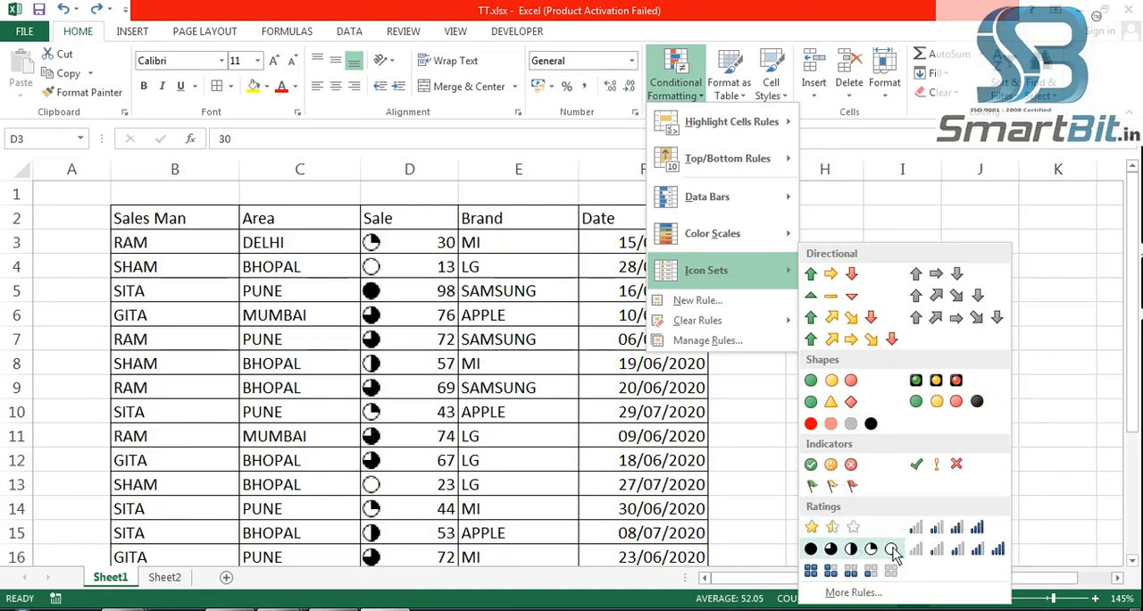
left_click(973, 531)
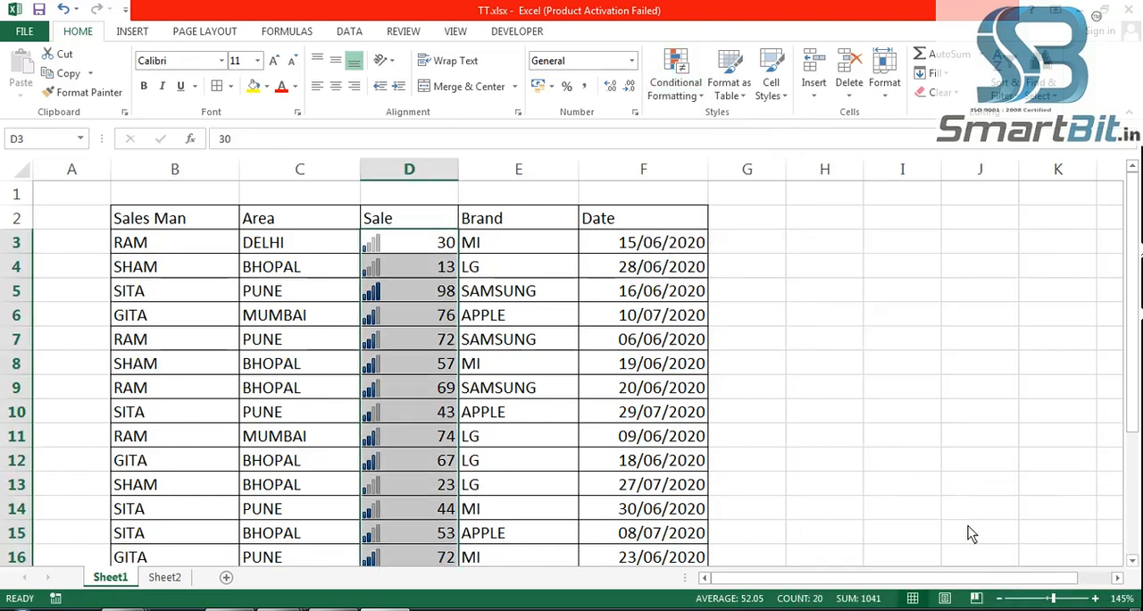
left_click(863, 455)
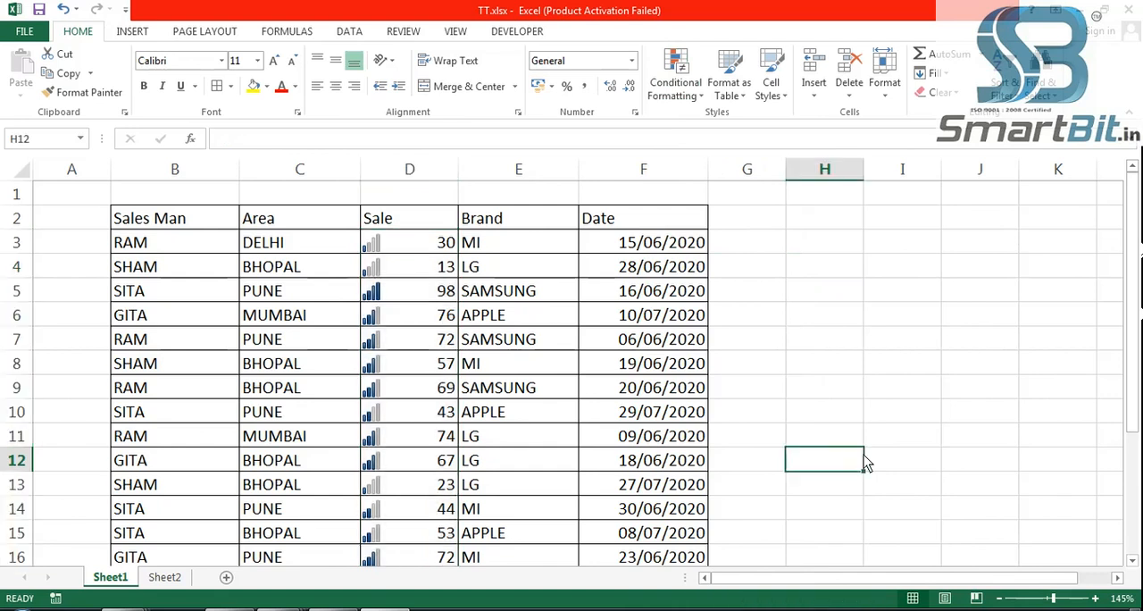
key("ctrl+z")
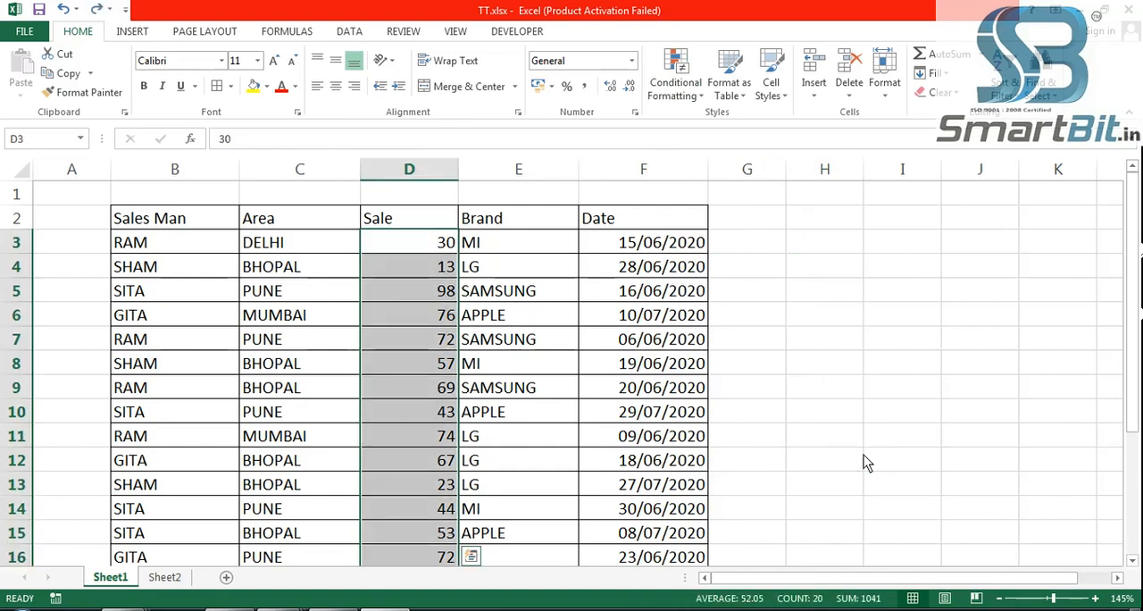
- Apply the green-yellow-red color scale to the Sale values and deselect the range
left_click(686, 91)
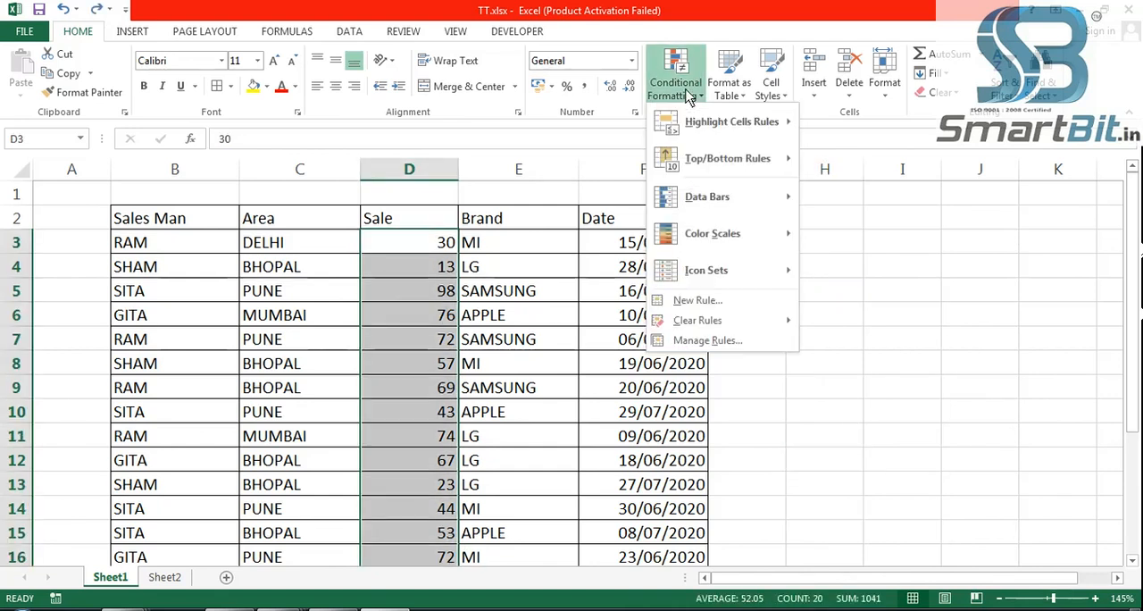
mouse_move(727, 228)
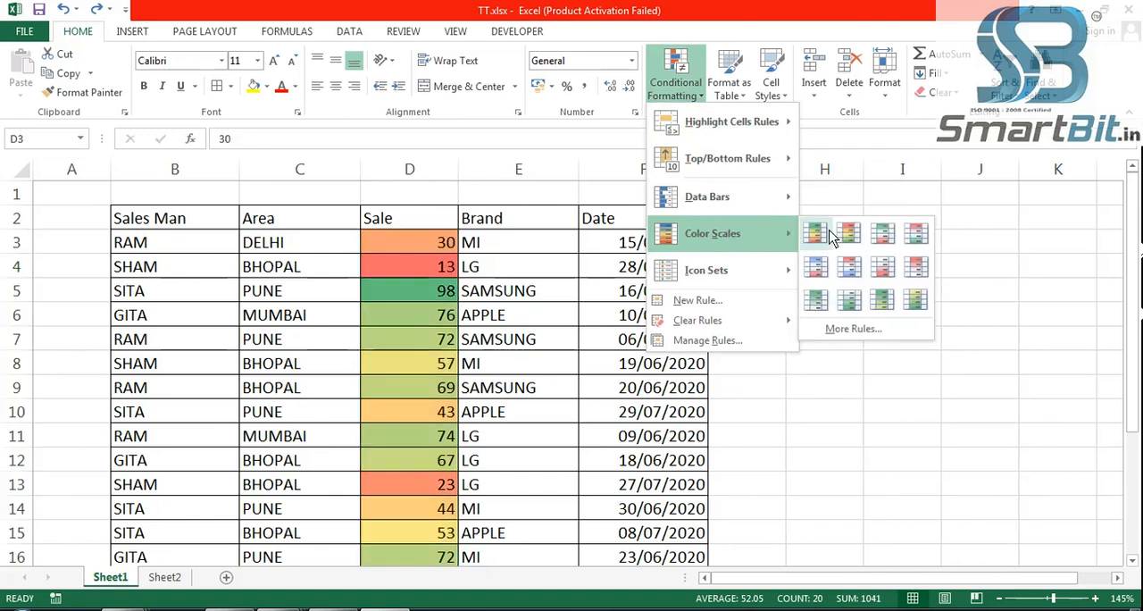
left_click(814, 233)
left_click(846, 459)
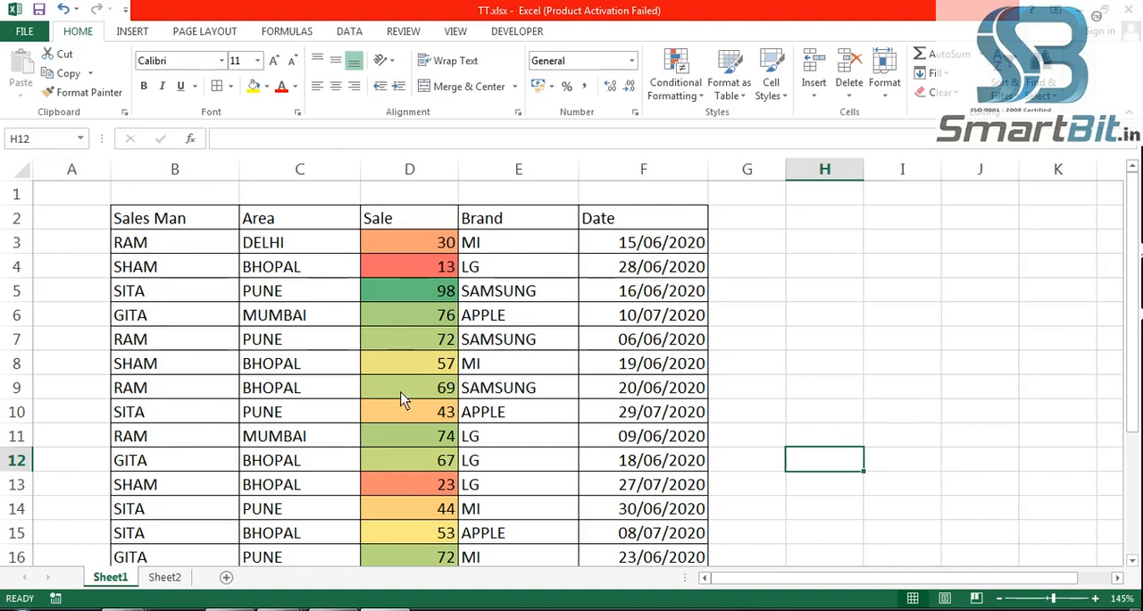
- Select the Sale values in D3:D22 and clear only their formatting, keeping the contents
left_click(407, 247)
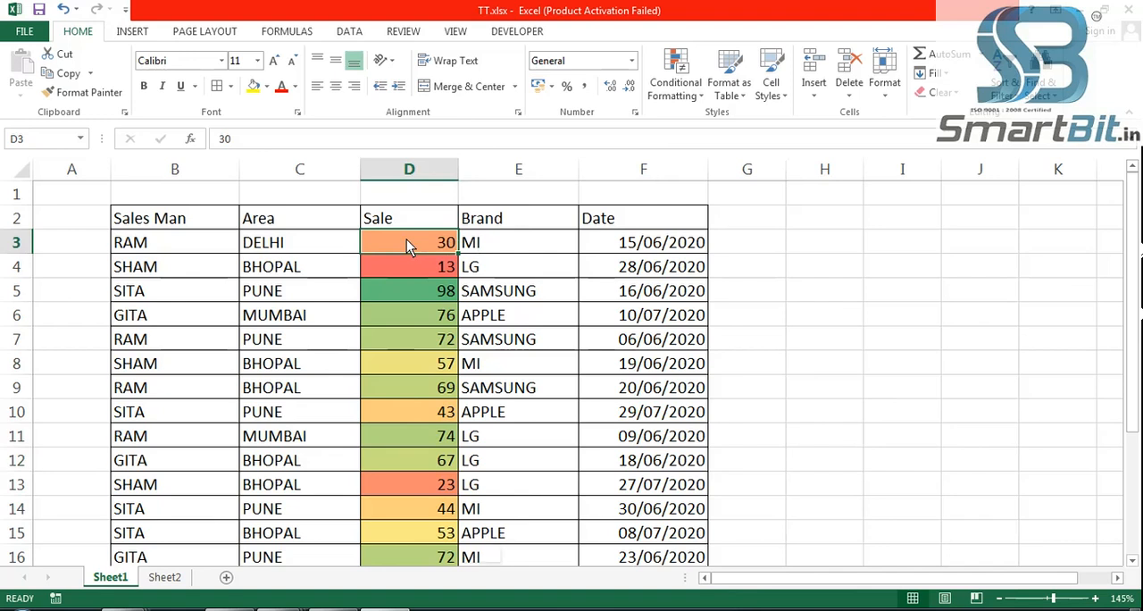
key("ctrl+shift+Down")
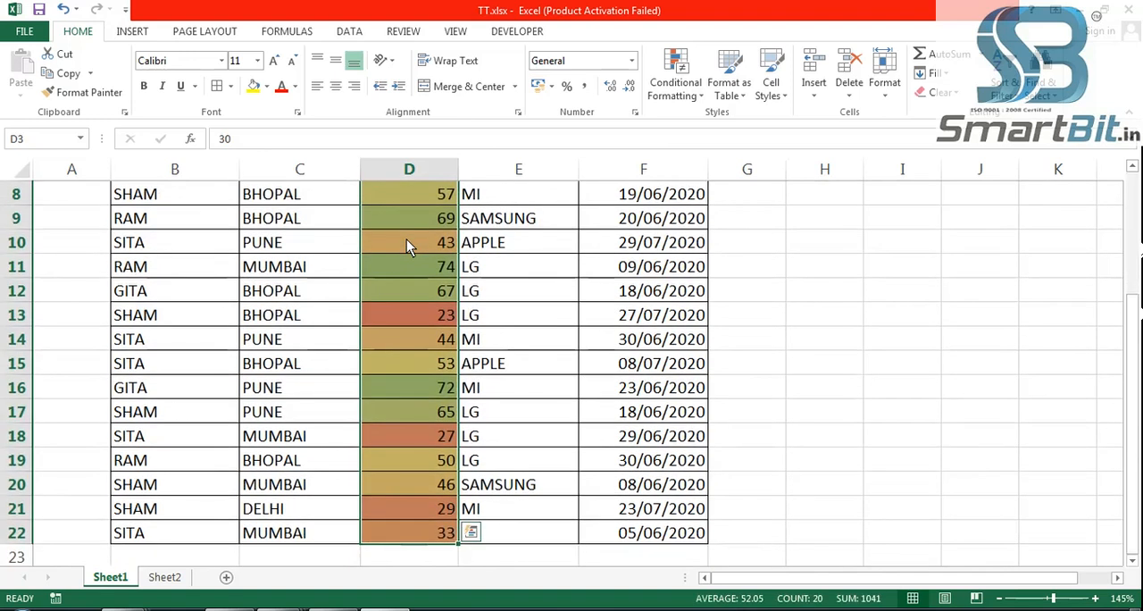
scroll(423, 286, "up", 2)
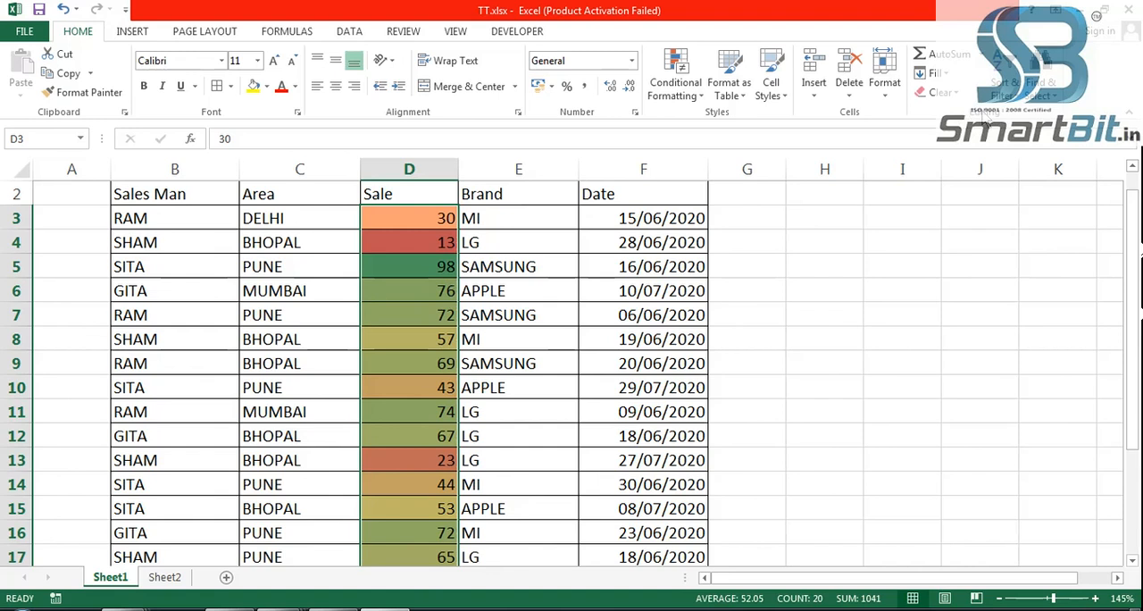
left_click(961, 104)
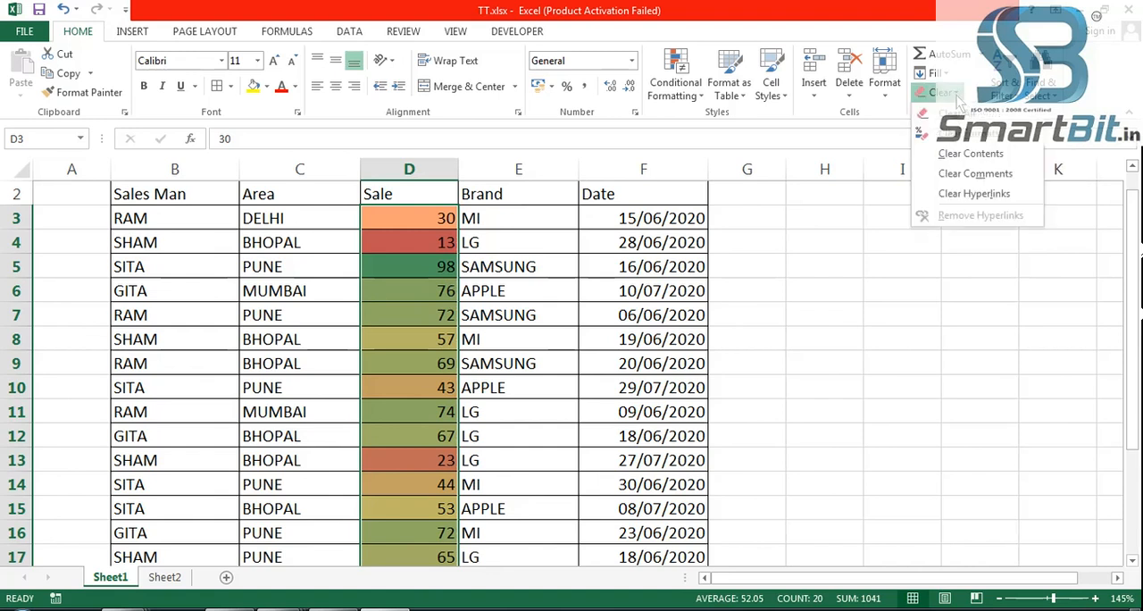
left_click(966, 150)
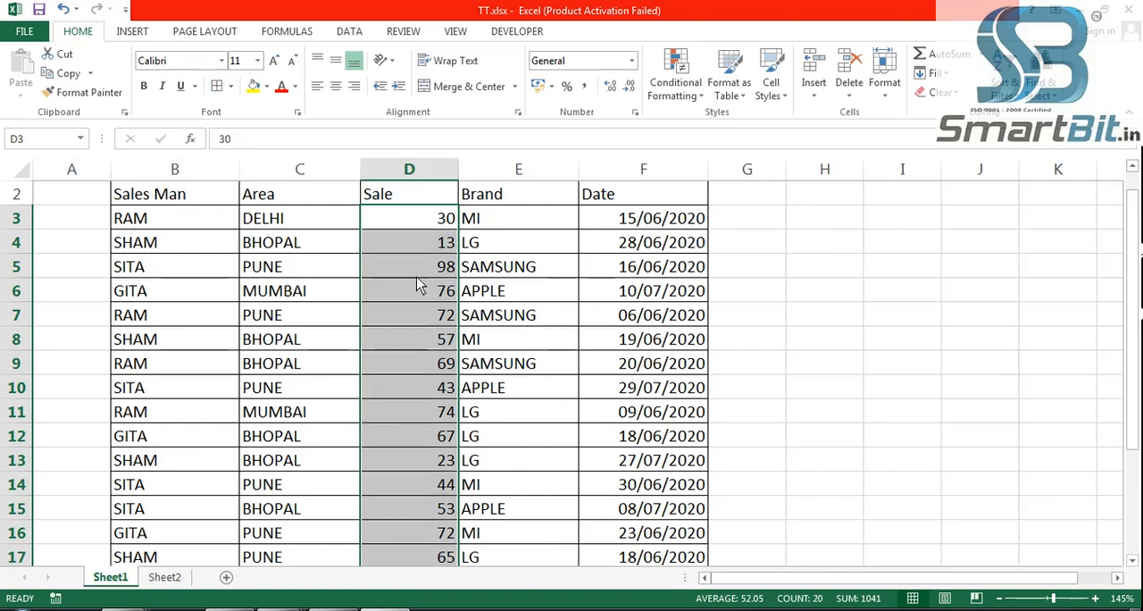
left_click(407, 337)
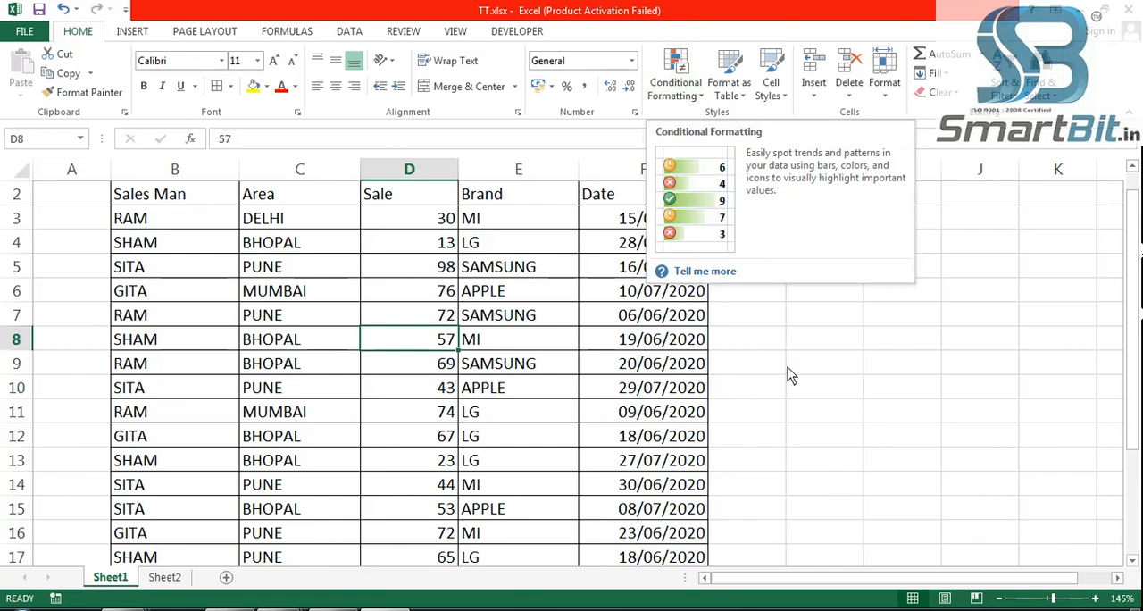
left_click(793, 419)
left_click(999, 609)
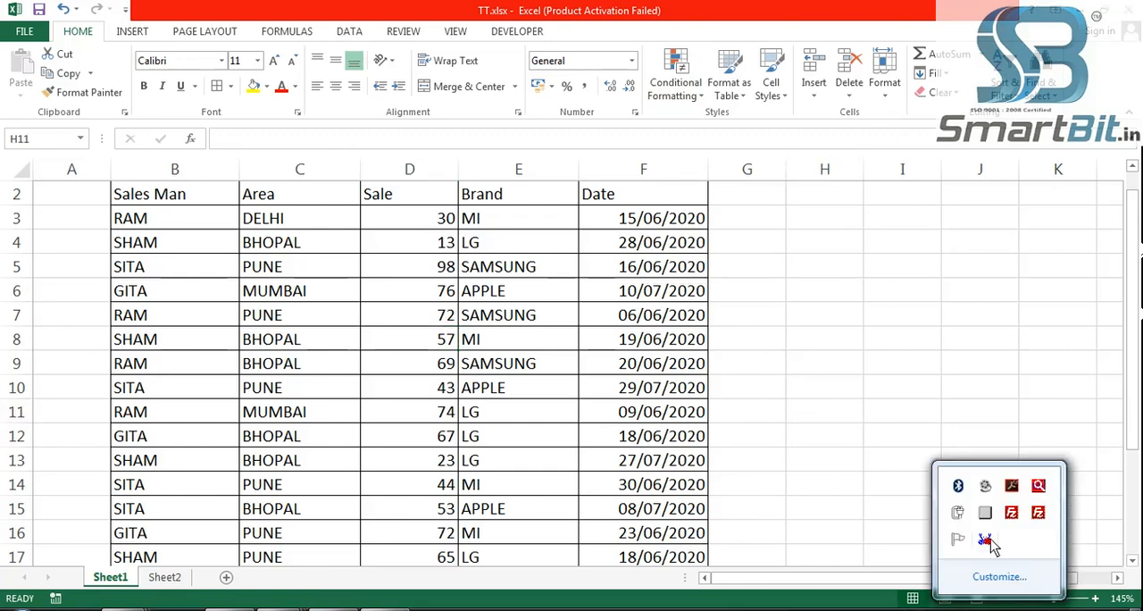